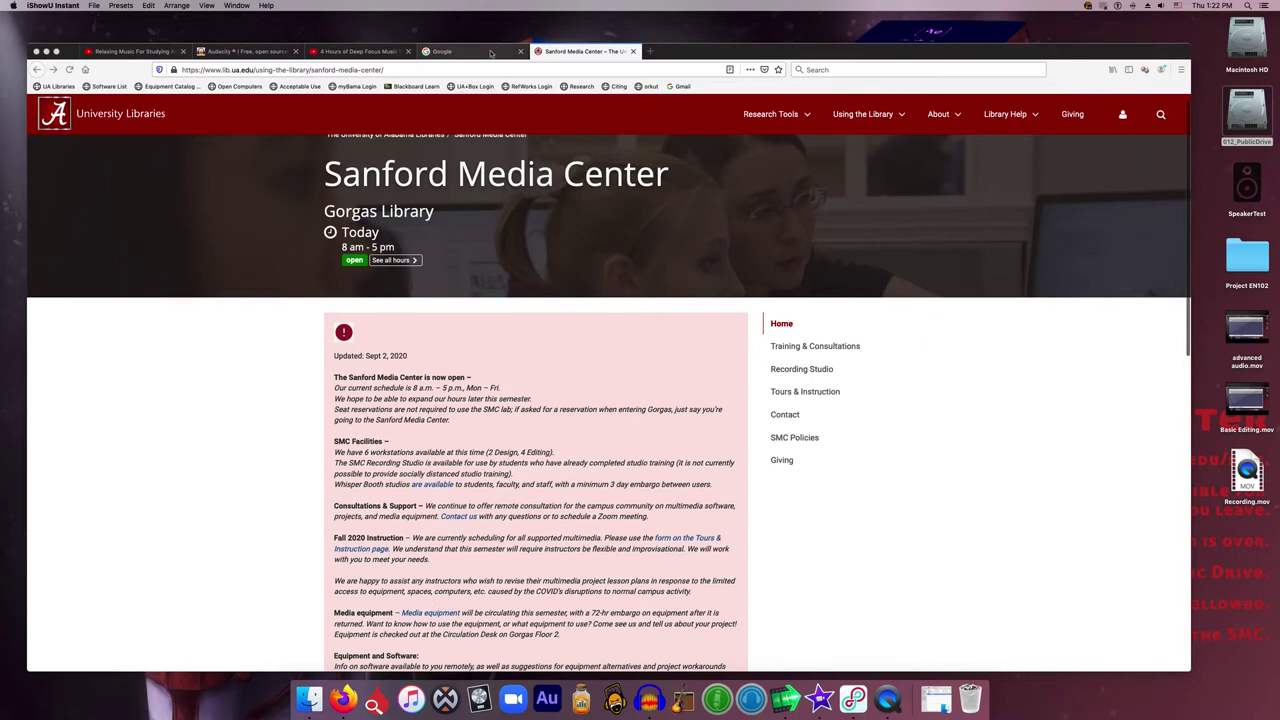
Step: Search Google for 'audacity' in the Firefox Google tab
{"action": "left_click", "coordinate": [472, 51]}
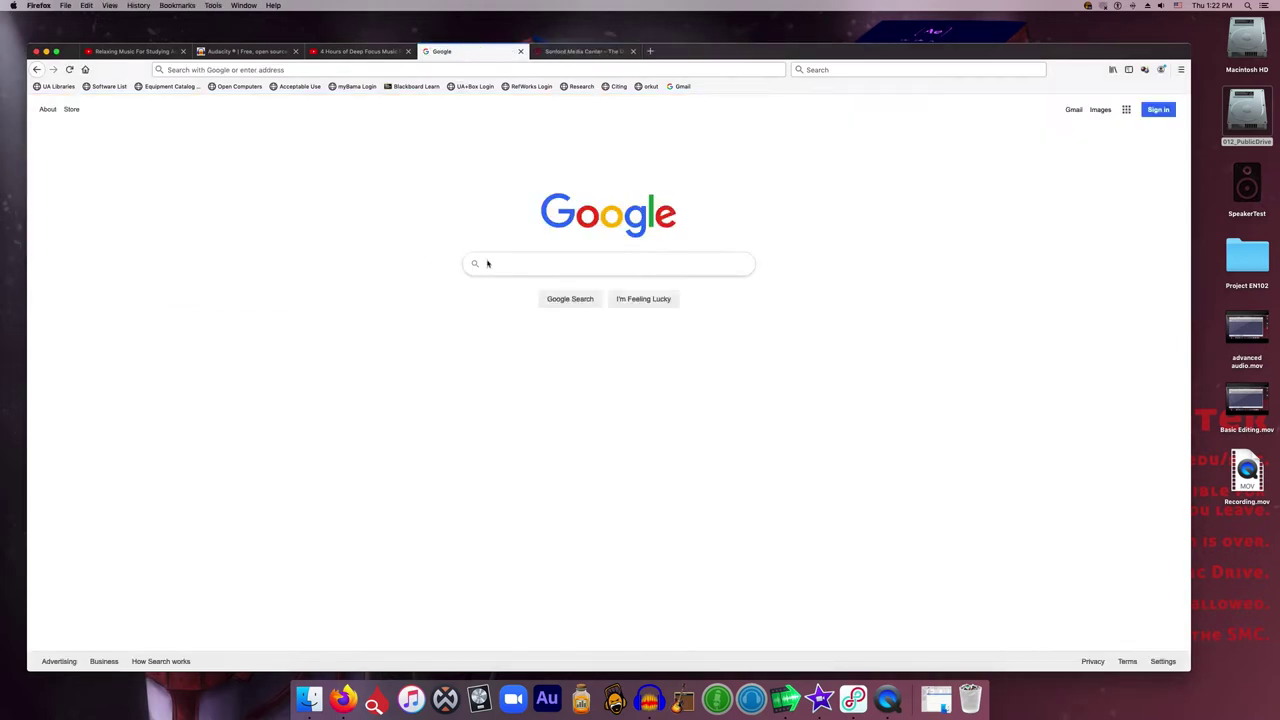
{"action": "type", "text": "audacity"}
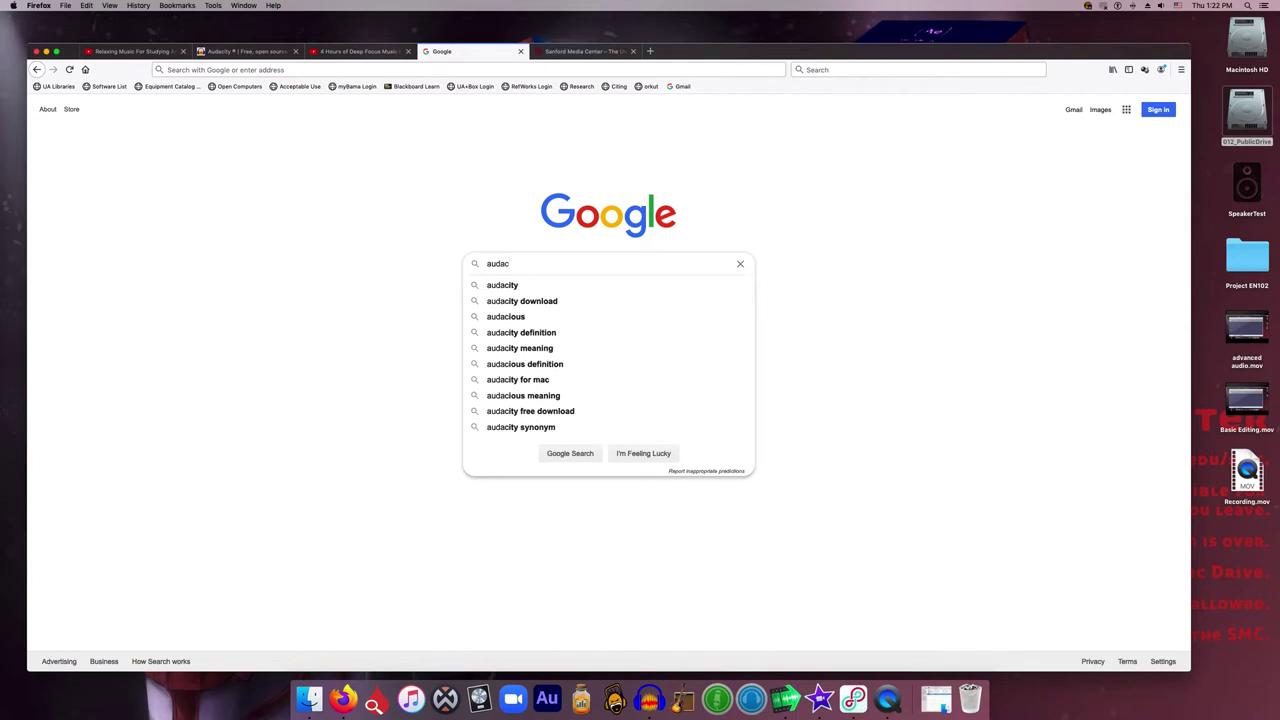
{"action": "key", "text": "Return"}
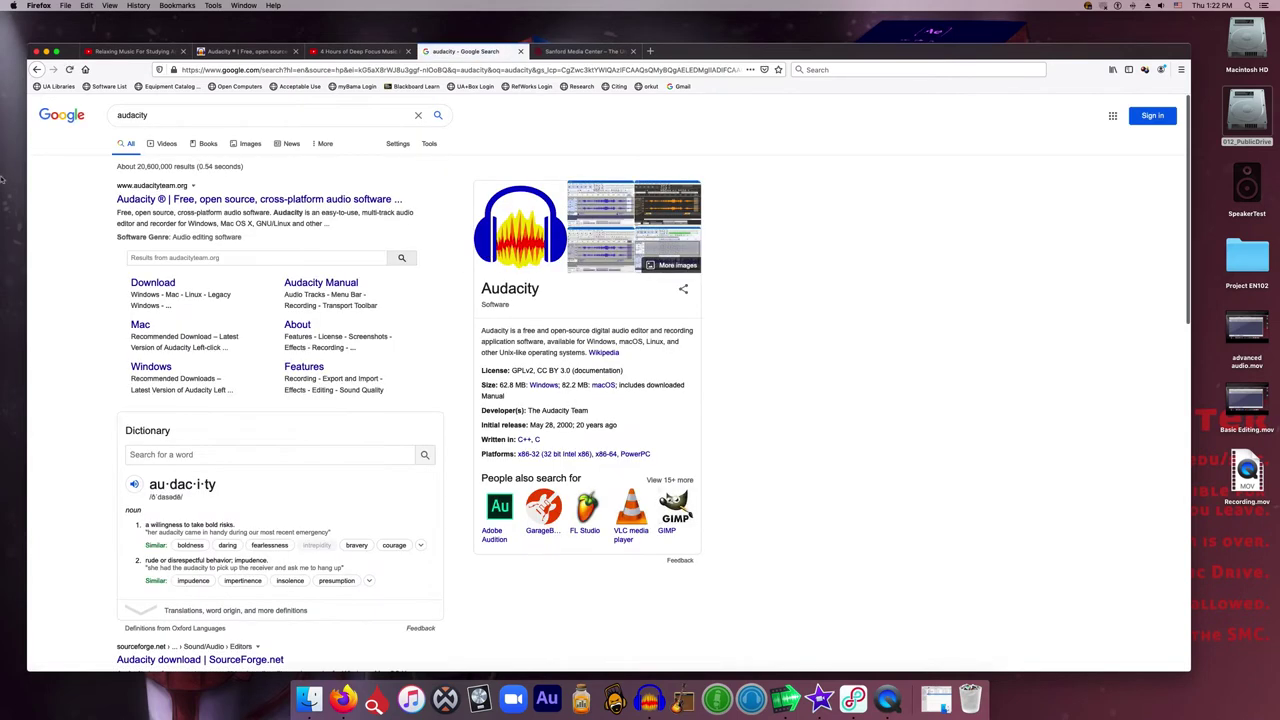
Step: Go to the audacityteam.org download page, then minimize Firefox
{"action": "left_click", "coordinate": [229, 198]}
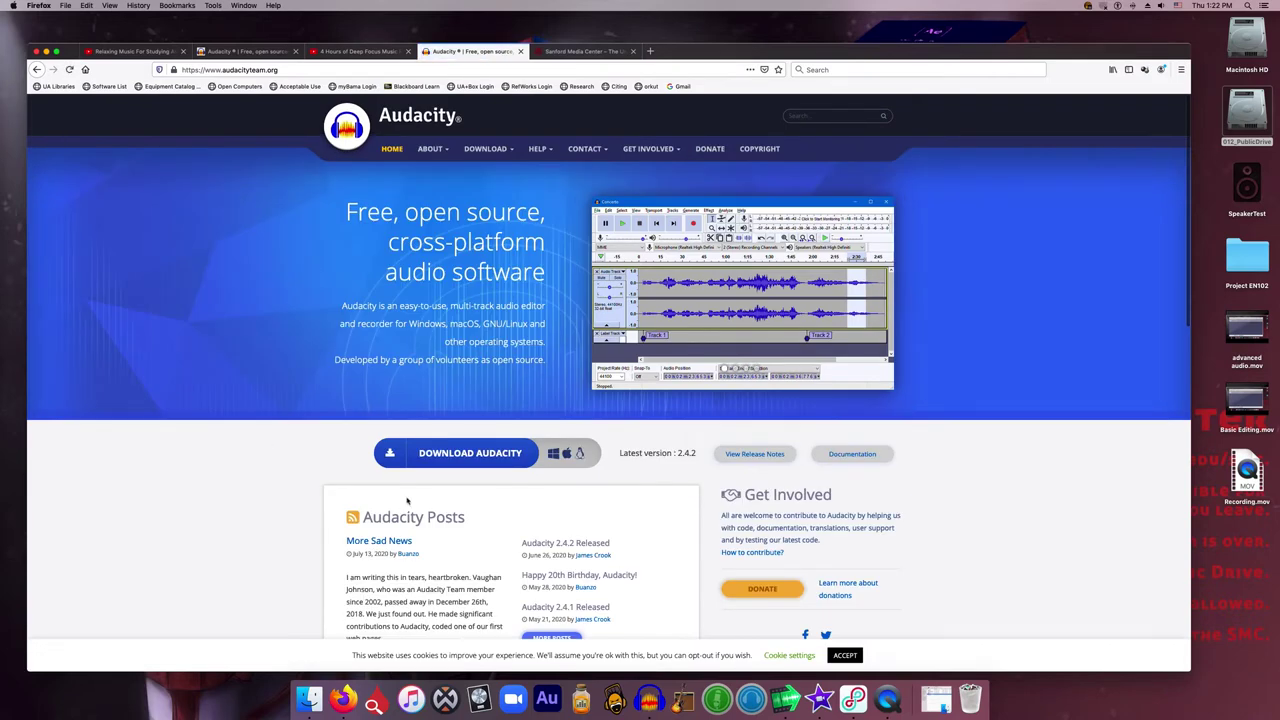
{"action": "left_click", "coordinate": [456, 455]}
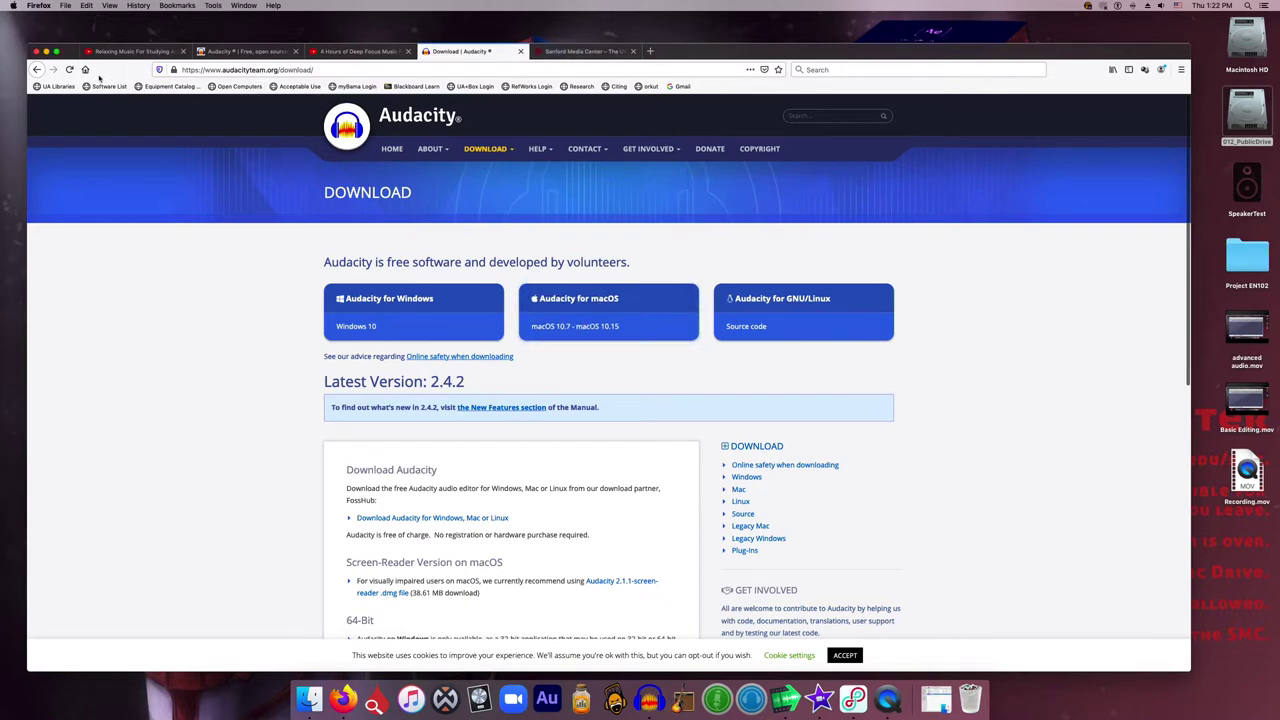
{"action": "left_click", "coordinate": [47, 51]}
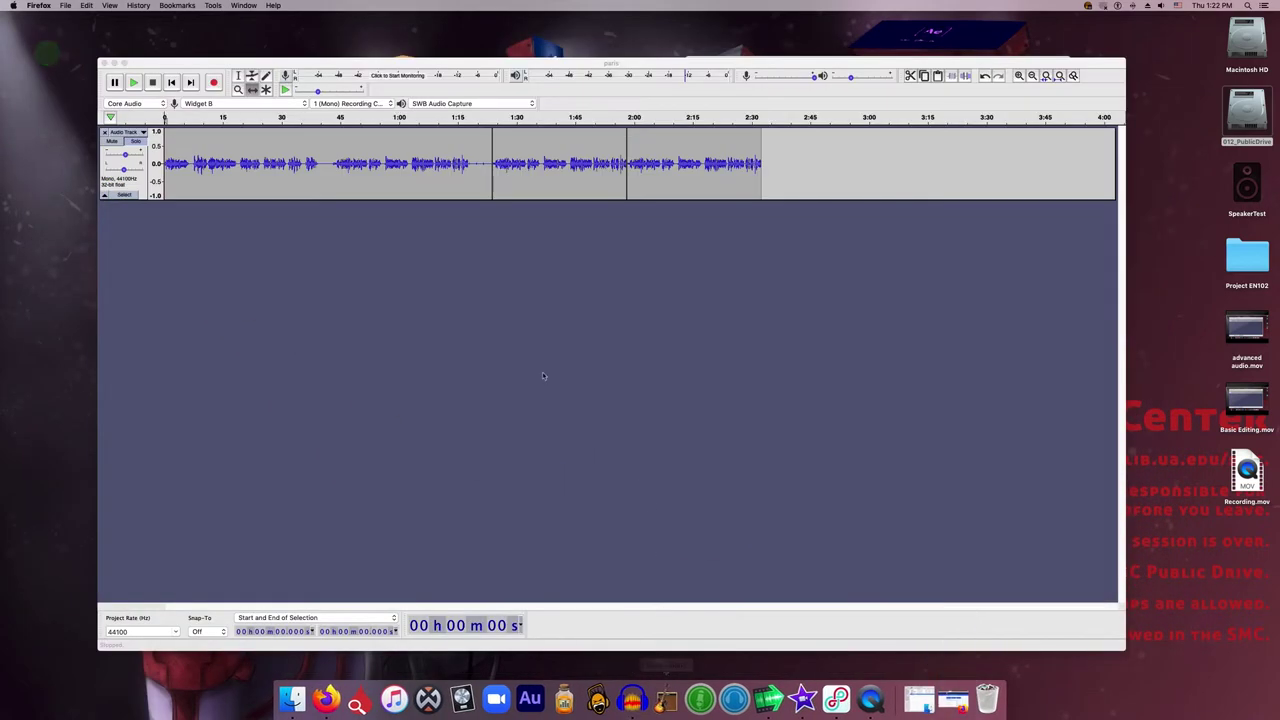
{"action": "left_click", "coordinate": [536, 370]}
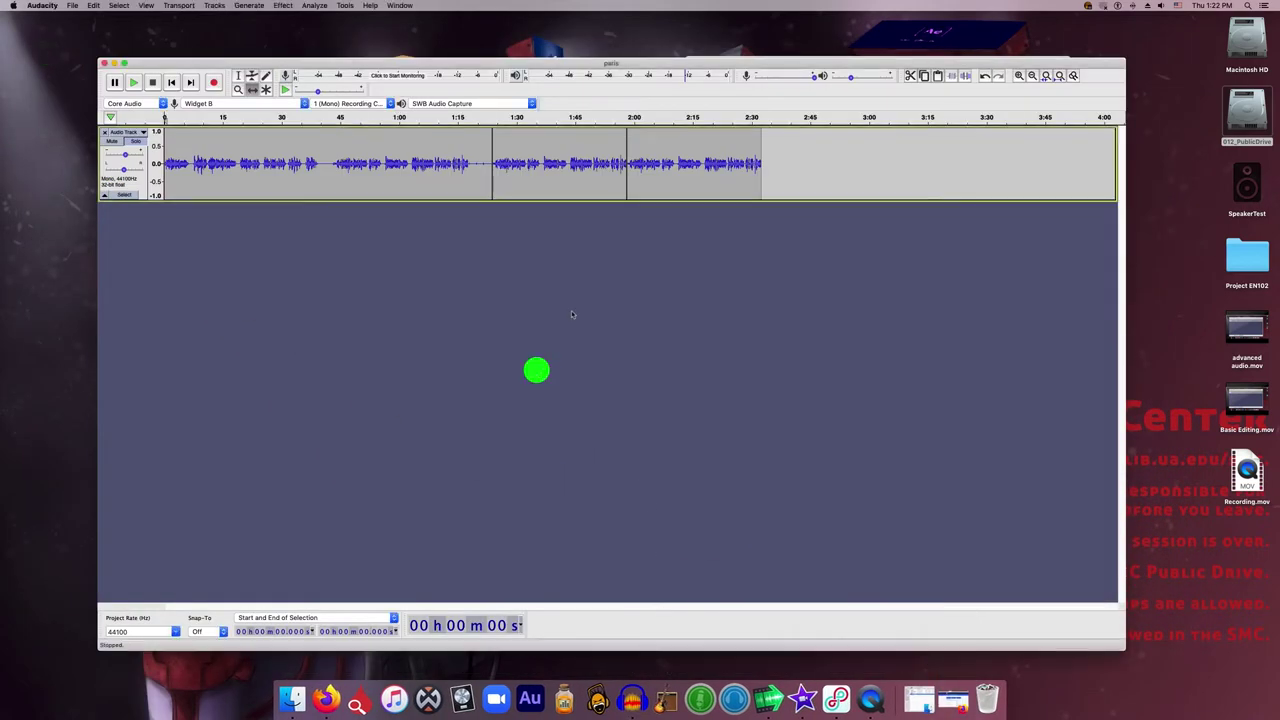
{"action": "left_click_drag", "start_coordinate": [580, 58], "coordinate": [567, 63]}
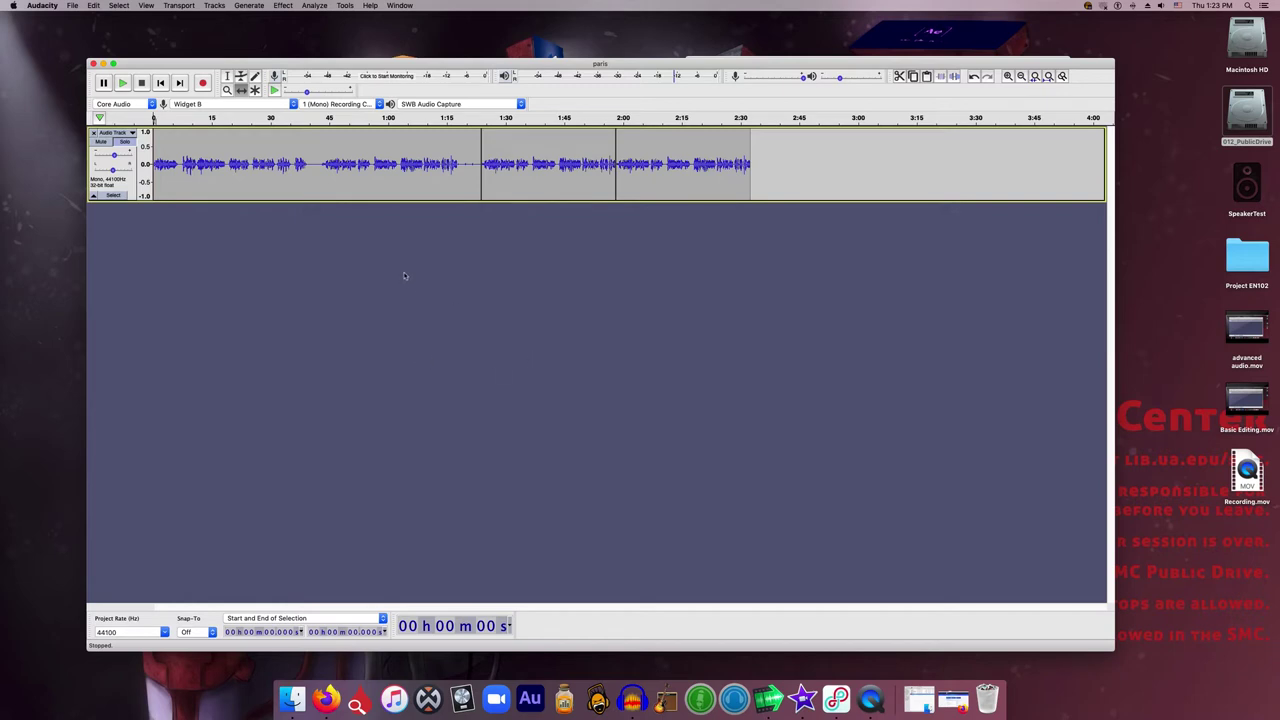
{"action": "left_click", "coordinate": [311, 68]}
{"action": "left_click", "coordinate": [72, 5]}
{"action": "mouse_move", "coordinate": [90, 86]}
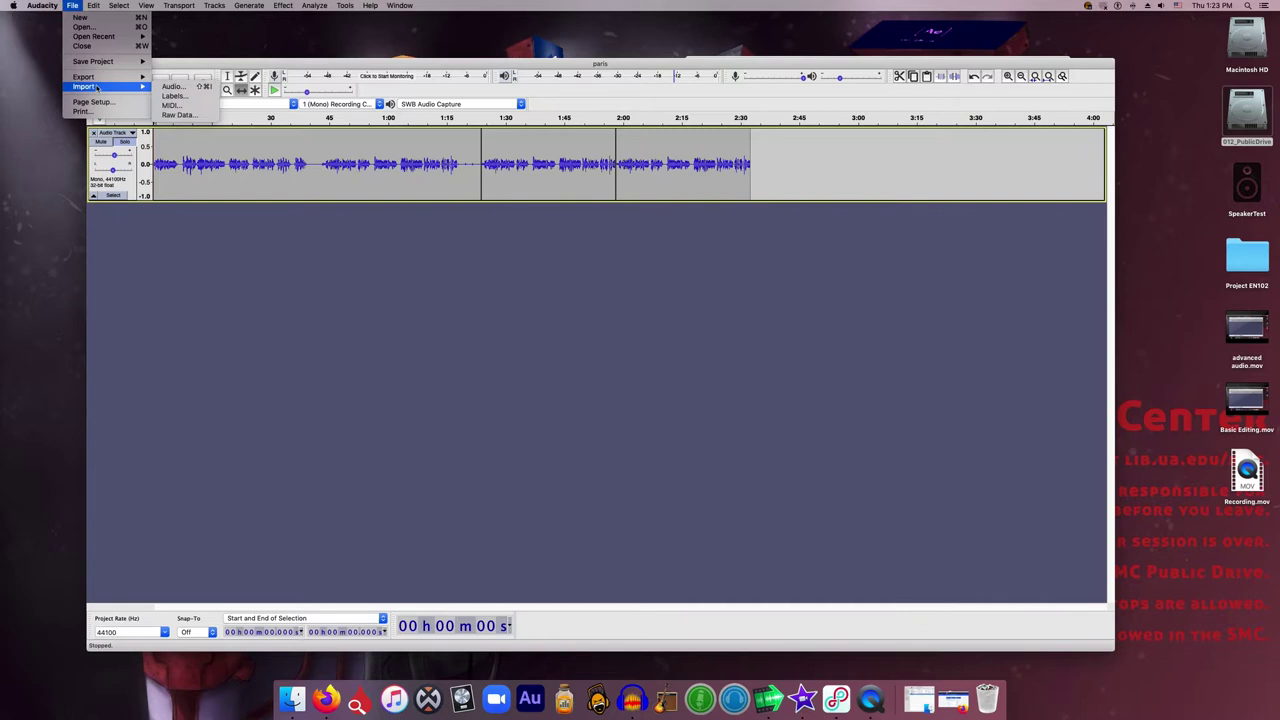
{"action": "left_click", "coordinate": [174, 87]}
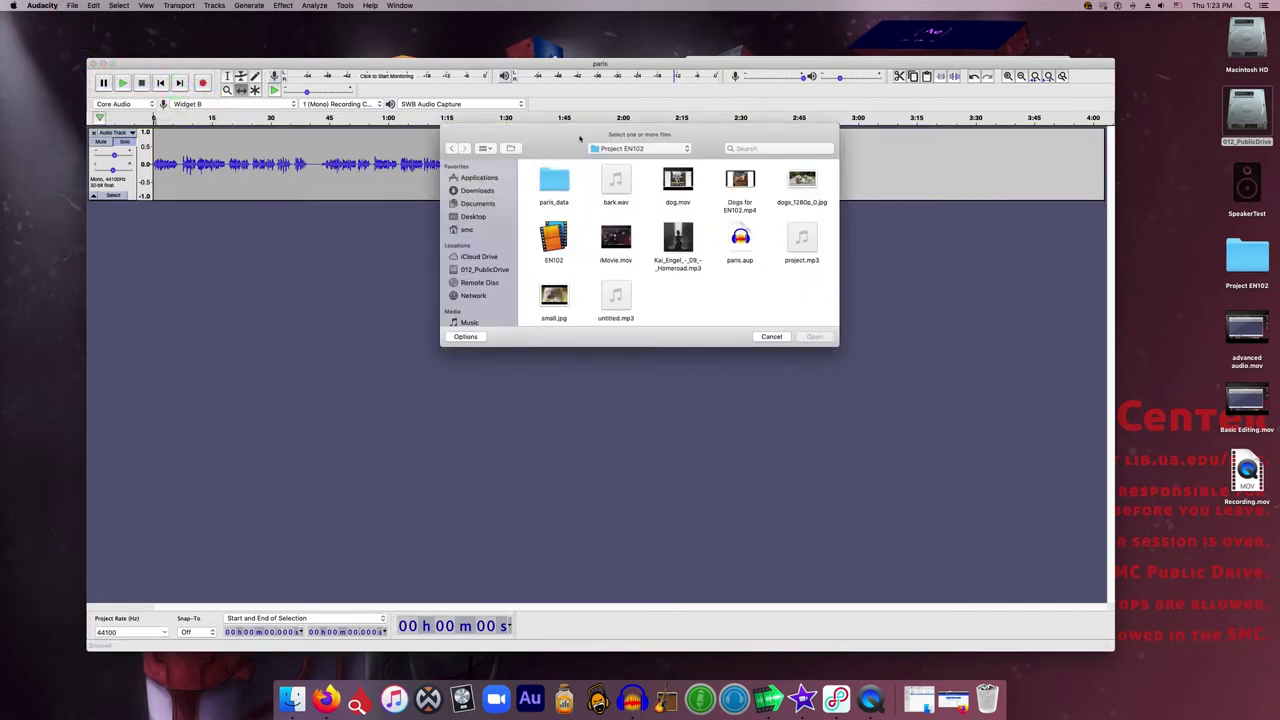
{"action": "left_click_drag", "start_coordinate": [578, 136], "coordinate": [573, 161]}
{"action": "left_click", "coordinate": [765, 362]}
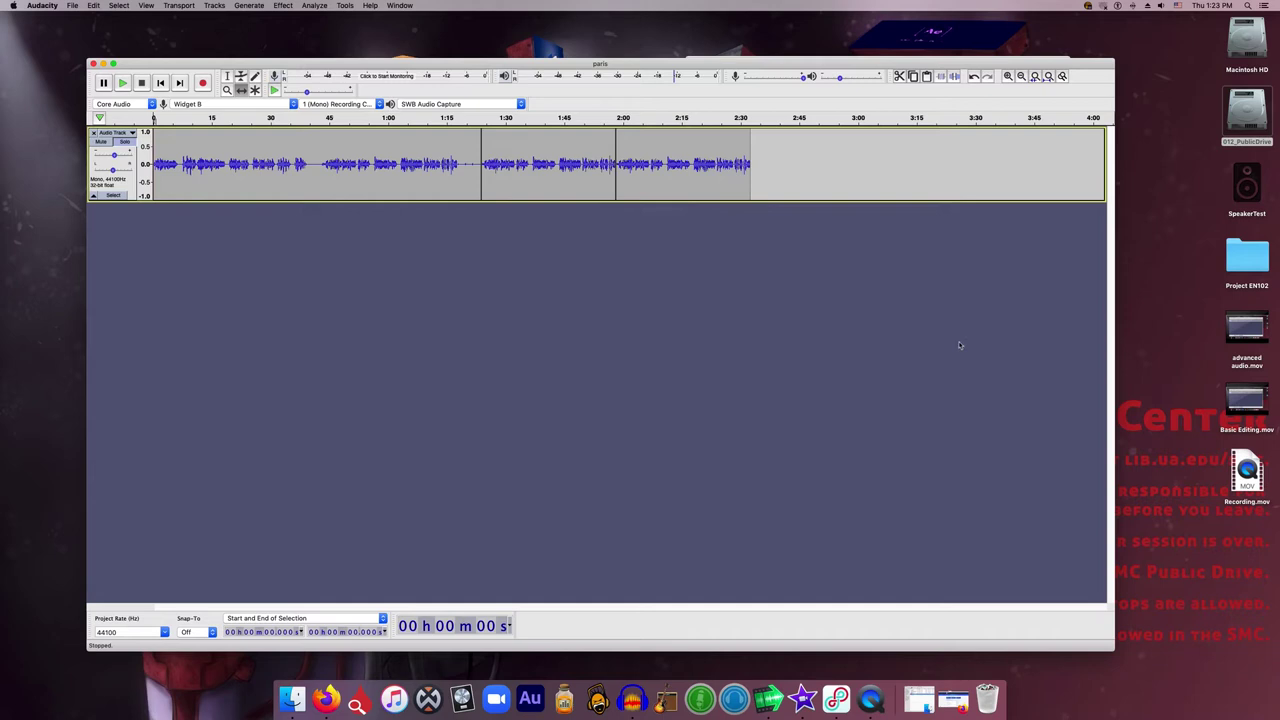
{"action": "left_click", "coordinate": [1241, 262]}
{"action": "double_click", "coordinate": [1241, 262]}
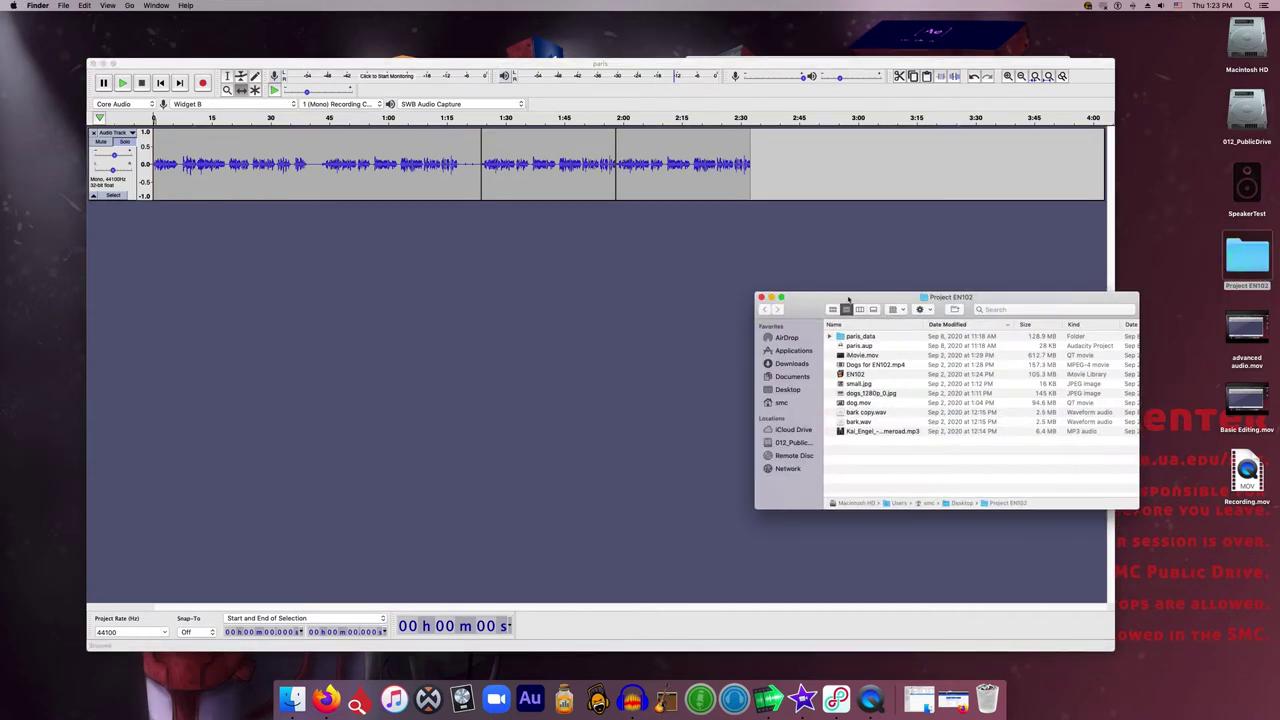
{"action": "left_click_drag", "start_coordinate": [836, 298], "coordinate": [595, 298]}
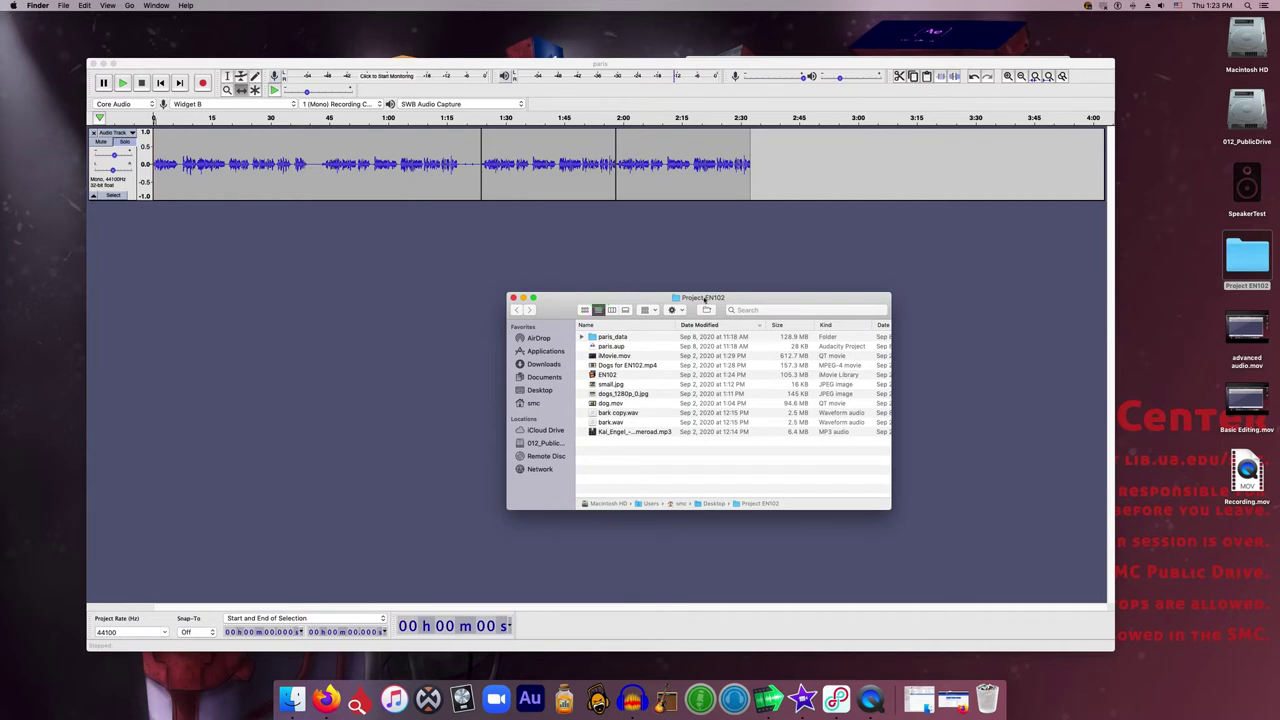
{"action": "left_click", "coordinate": [610, 413]}
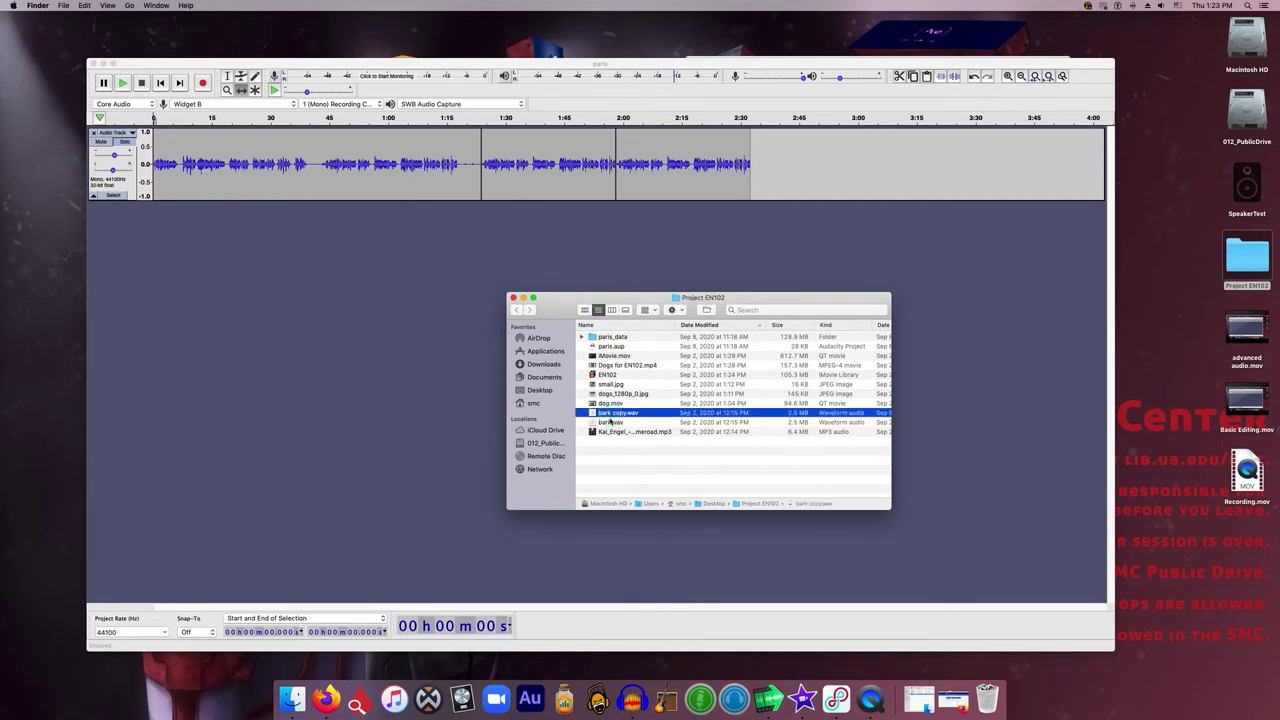
{"action": "right_click", "coordinate": [614, 414]}
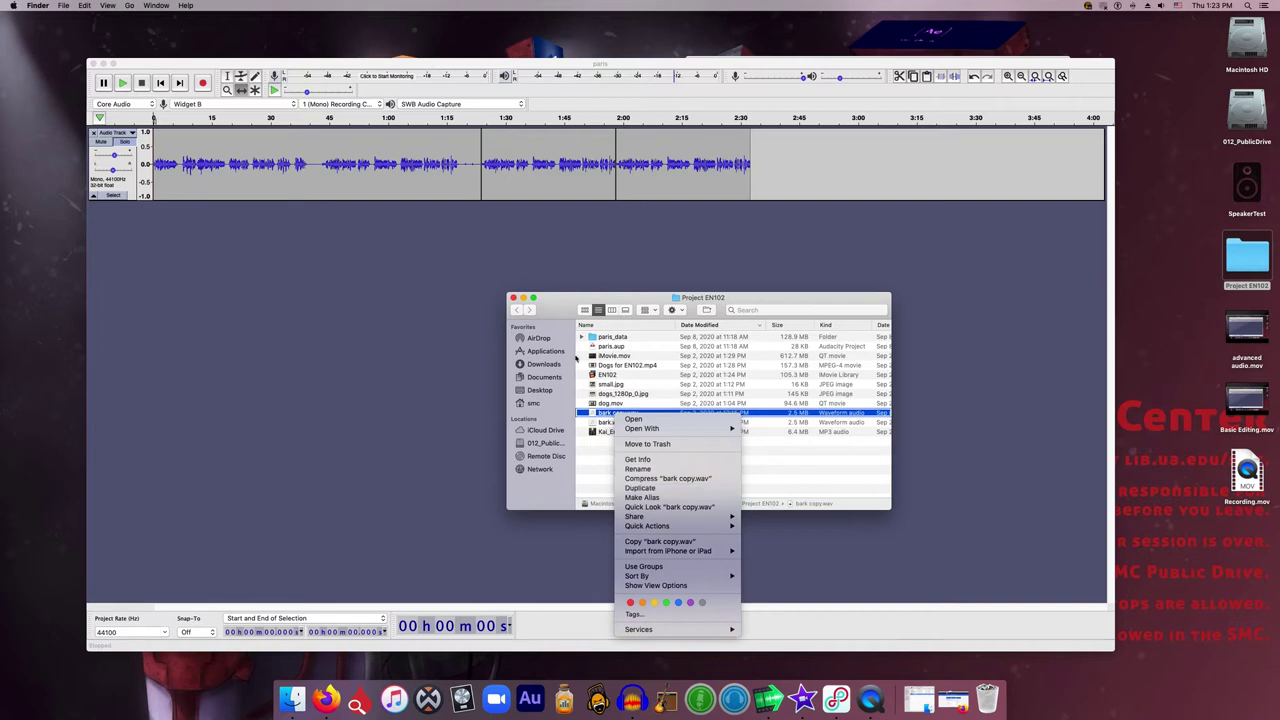
{"action": "left_click", "coordinate": [556, 312]}
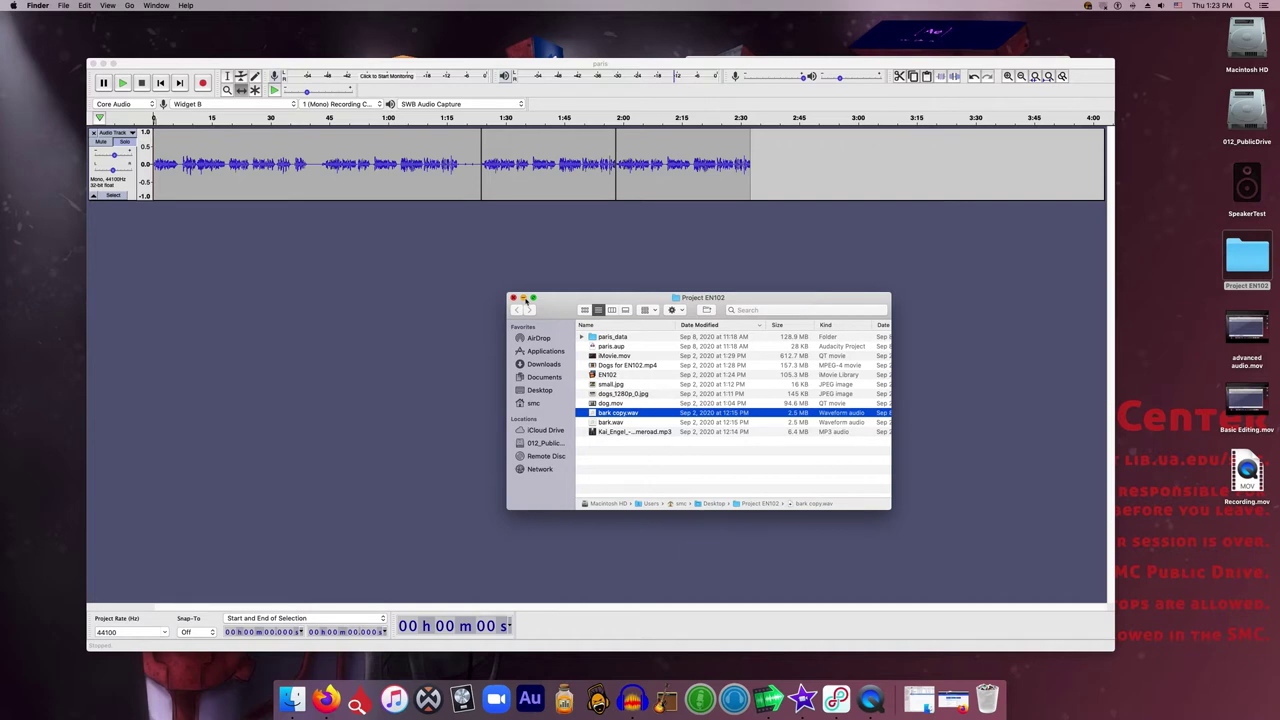
{"action": "left_click", "coordinate": [556, 302]}
{"action": "left_click", "coordinate": [523, 298]}
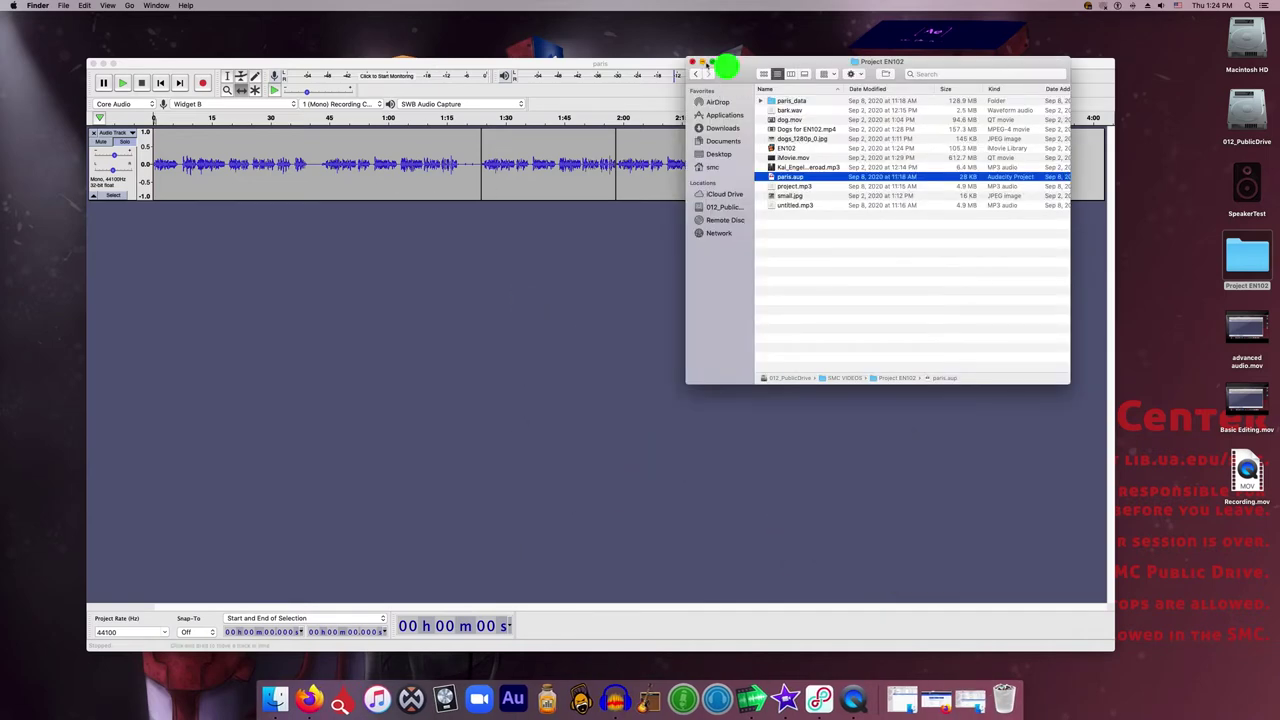
{"action": "left_click", "coordinate": [702, 62]}
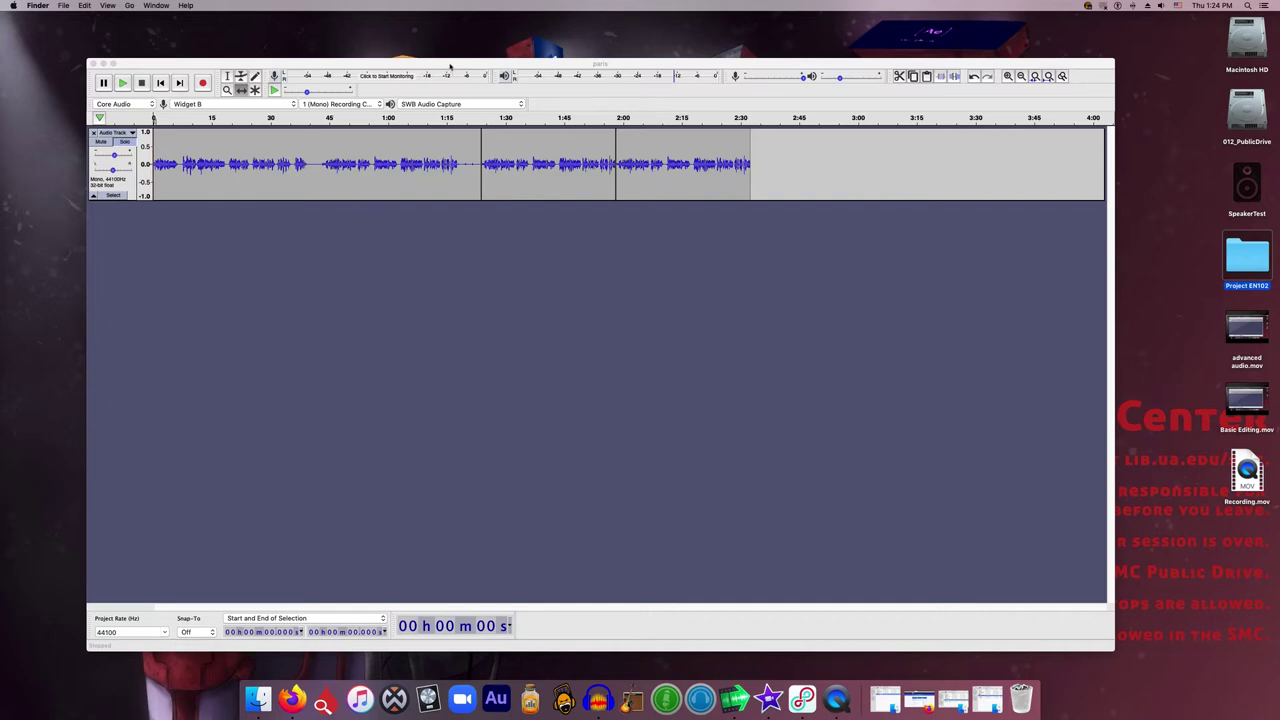
Step: Bring Audacity to the front and save the paris project through File > Save Project
{"action": "left_click_drag", "start_coordinate": [450, 66], "coordinate": [477, 75]}
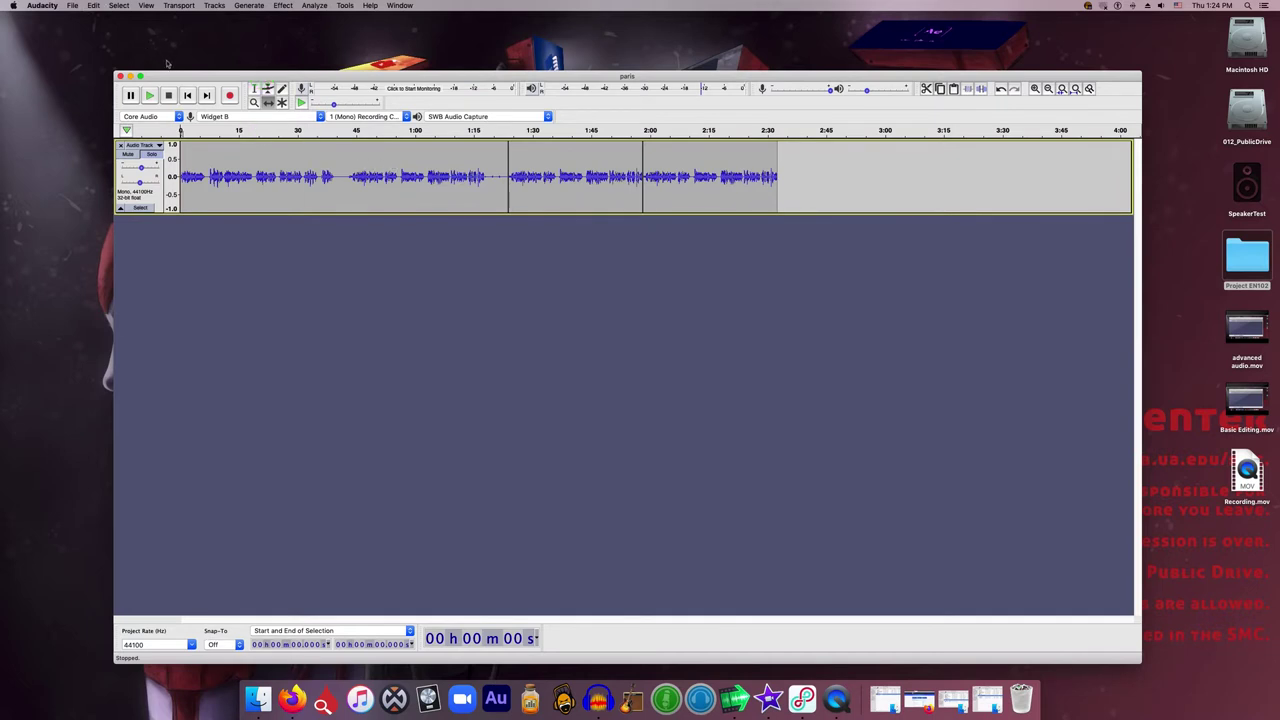
{"action": "left_click", "coordinate": [76, 8]}
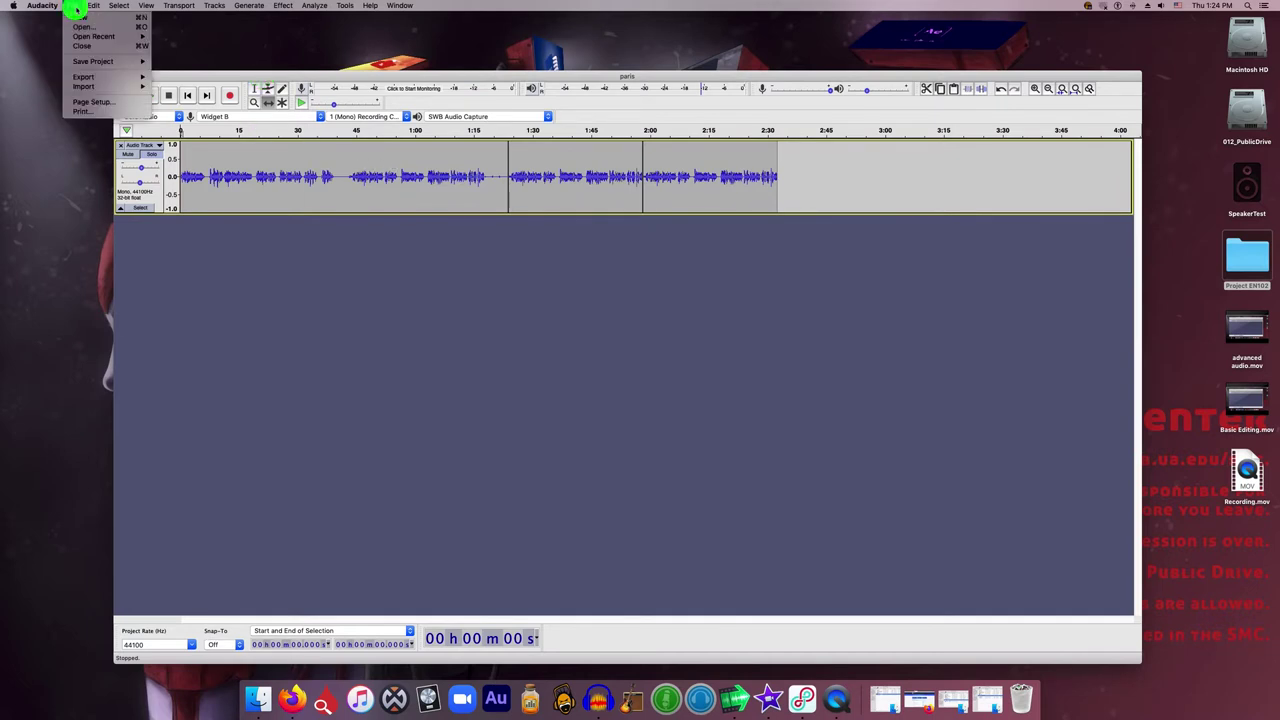
{"action": "mouse_move", "coordinate": [107, 63]}
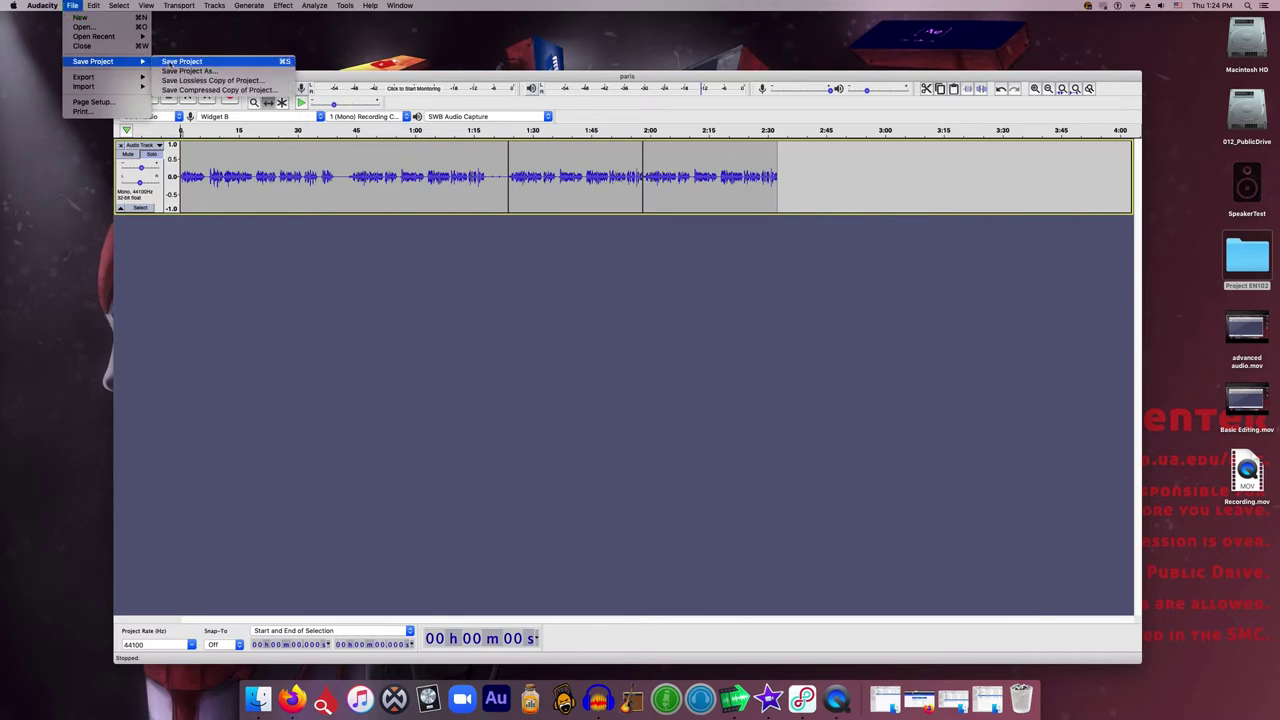
{"action": "left_click", "coordinate": [176, 61]}
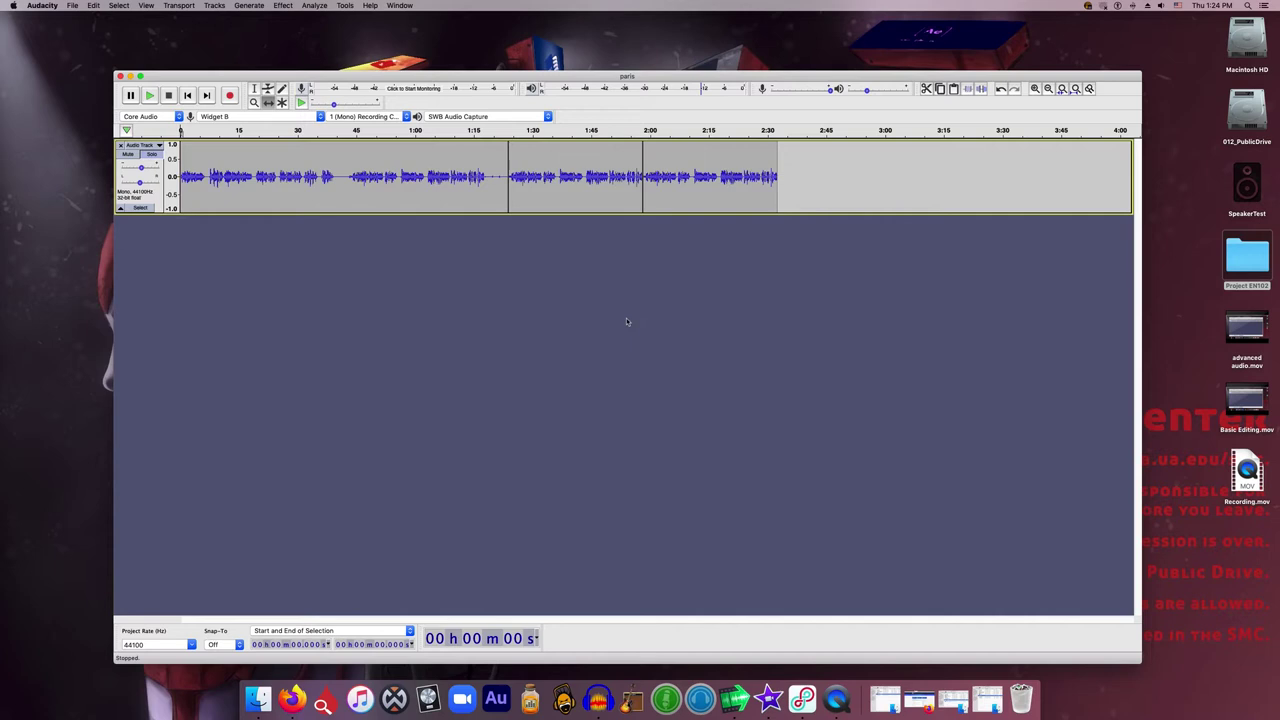
Step: Open the Project EN102 desktop folder and select paris.aup
{"action": "left_click", "coordinate": [1237, 262]}
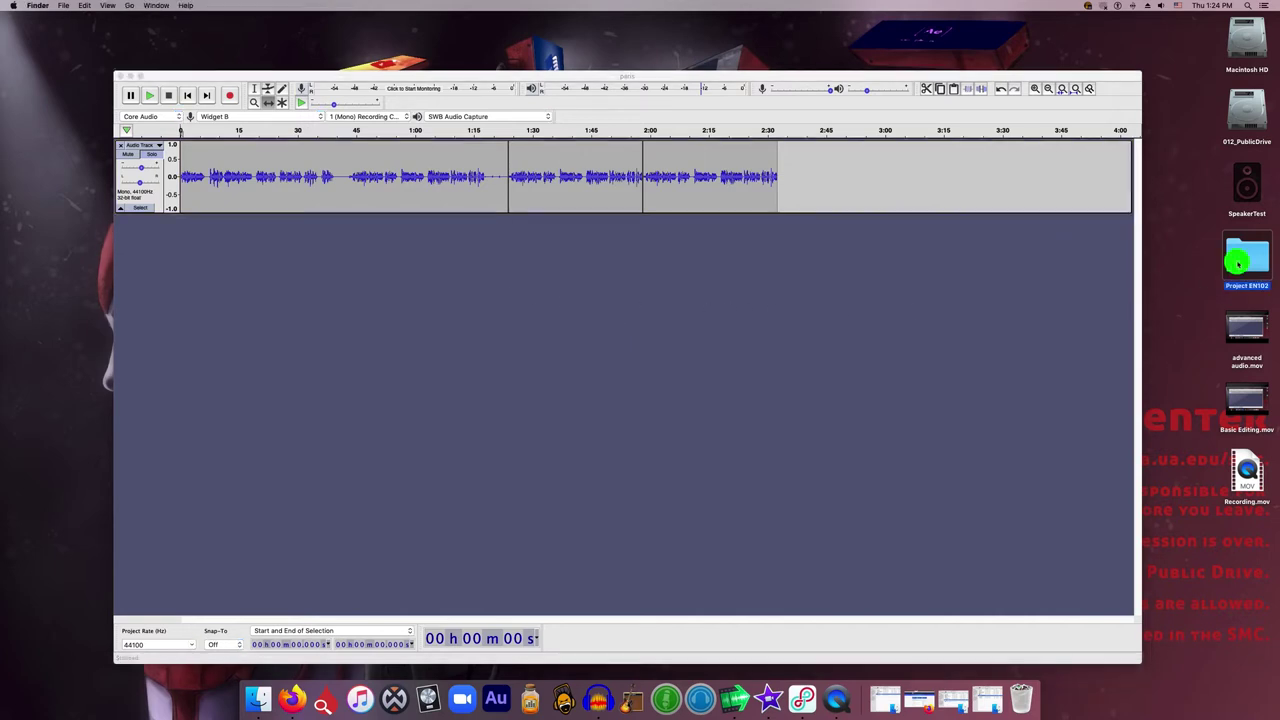
{"action": "double_click", "coordinate": [1237, 262]}
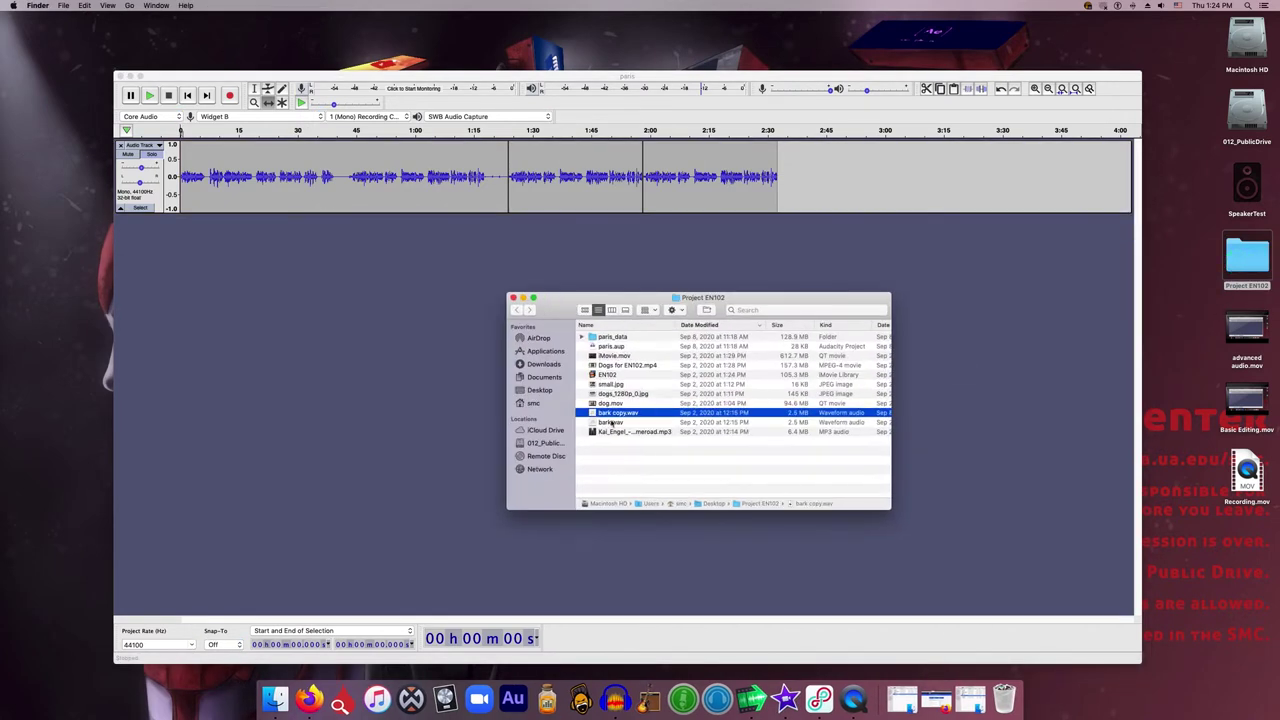
{"action": "left_click", "coordinate": [613, 347]}
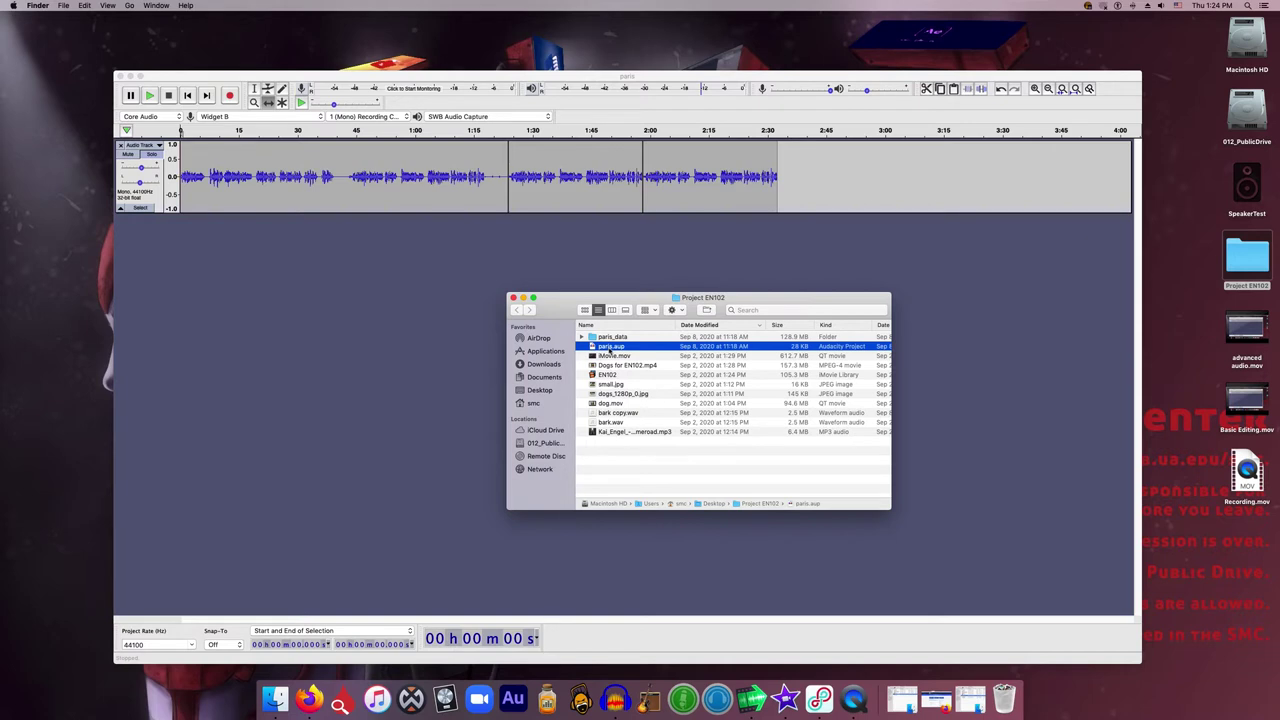
Step: Browse the folder, select bark copy.wav, then minimize the Project EN102 window
{"action": "scroll", "coordinate": [609, 349], "scroll_direction": "right", "scroll_amount": 1}
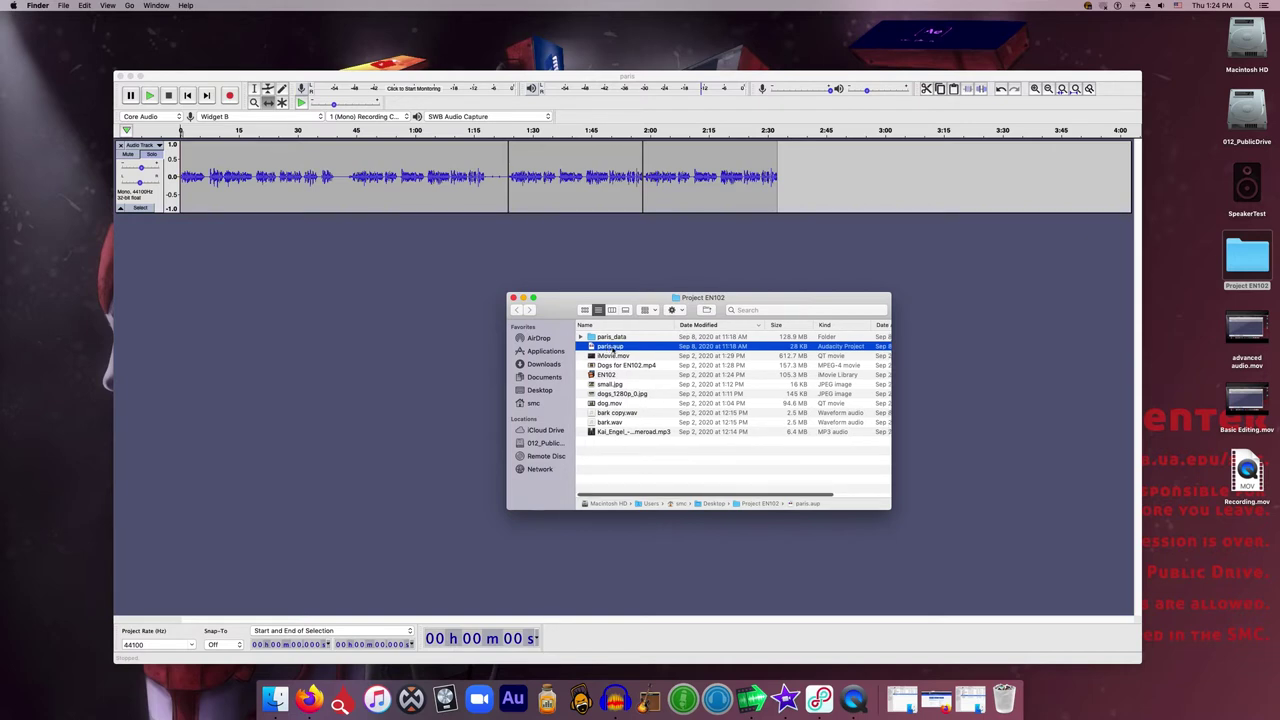
{"action": "left_click", "coordinate": [610, 412]}
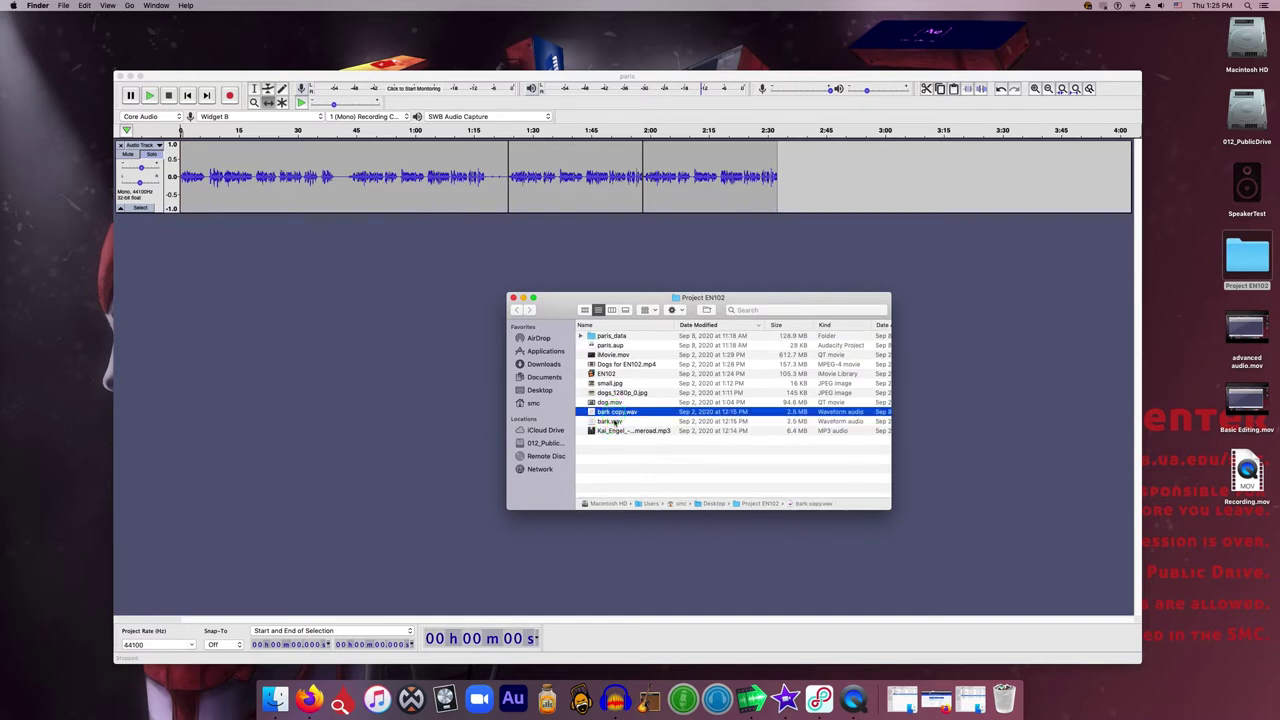
{"action": "scroll", "coordinate": [612, 416], "scroll_direction": "left", "scroll_amount": 1}
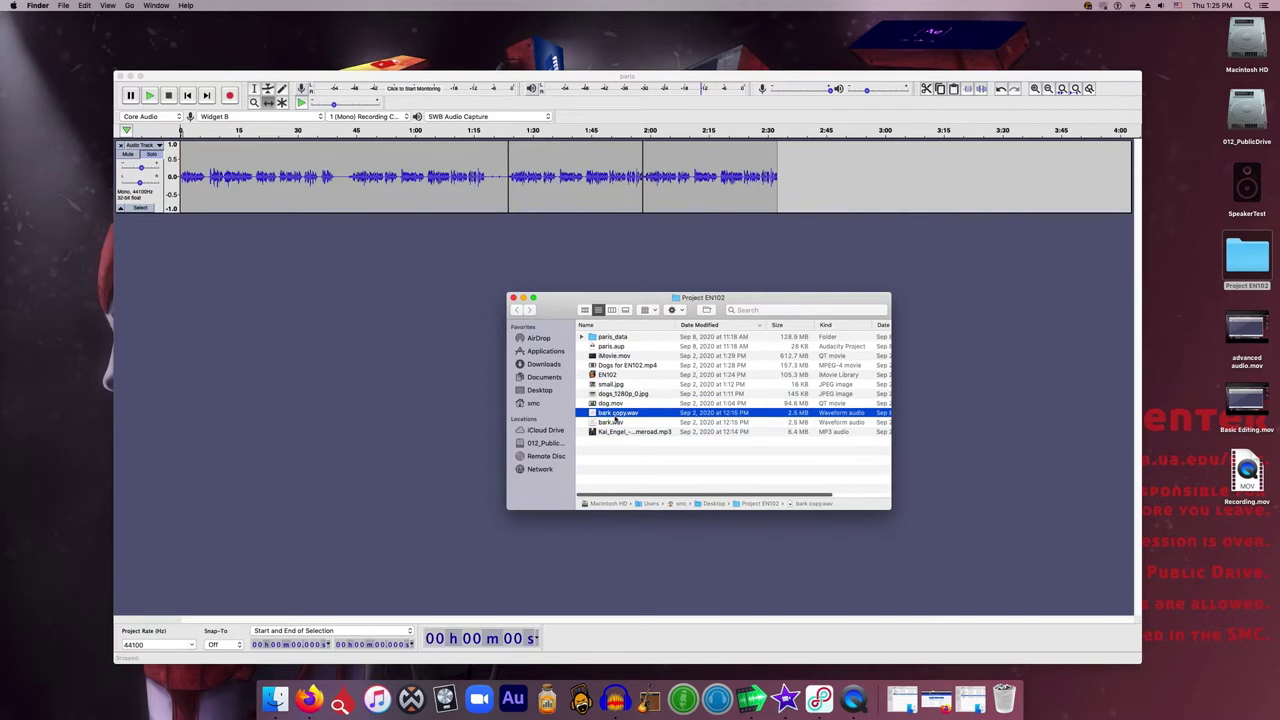
{"action": "left_click", "coordinate": [559, 313]}
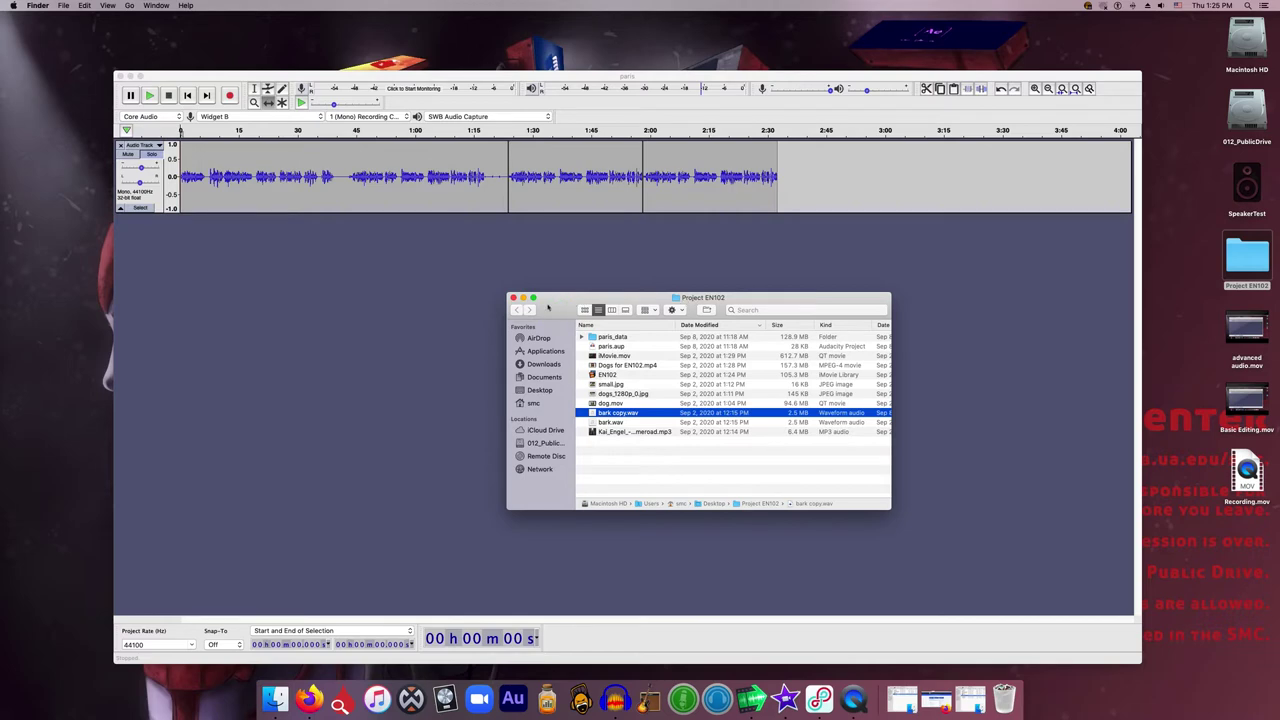
{"action": "left_click", "coordinate": [523, 297]}
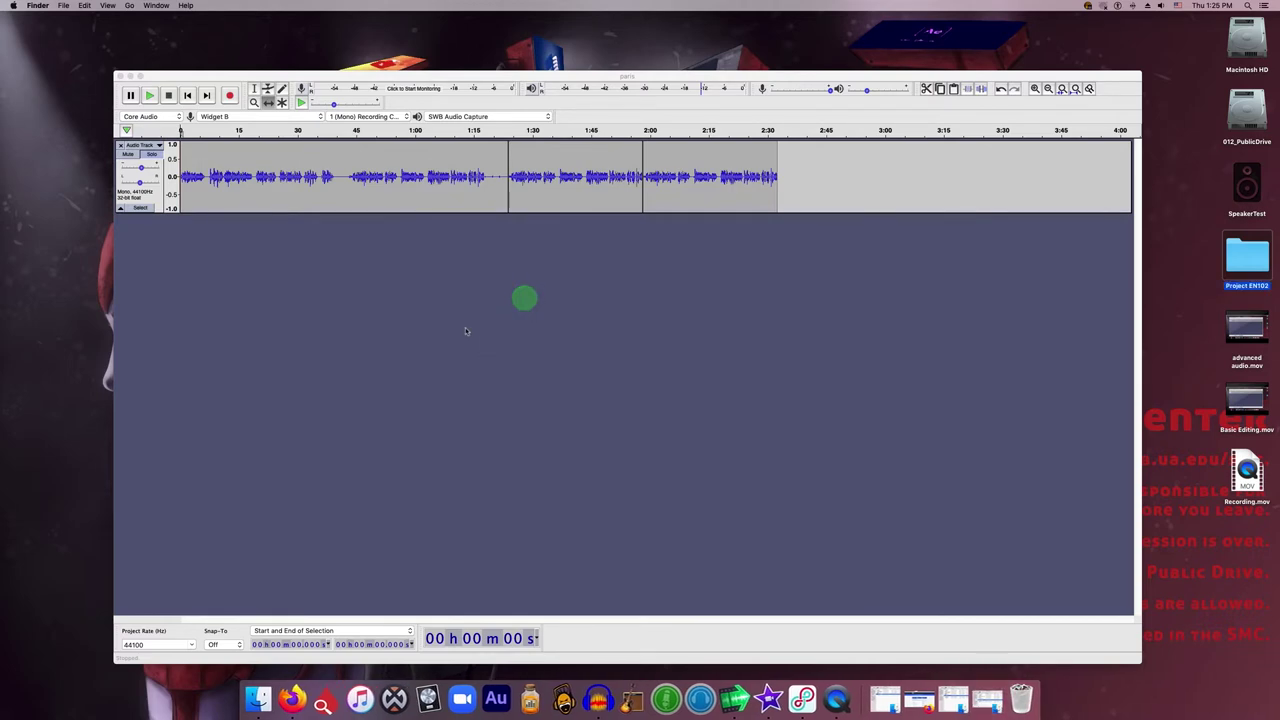
Step: Activate the Audacity paris window and nudge it slightly up and to the left
{"action": "left_click", "coordinate": [410, 306]}
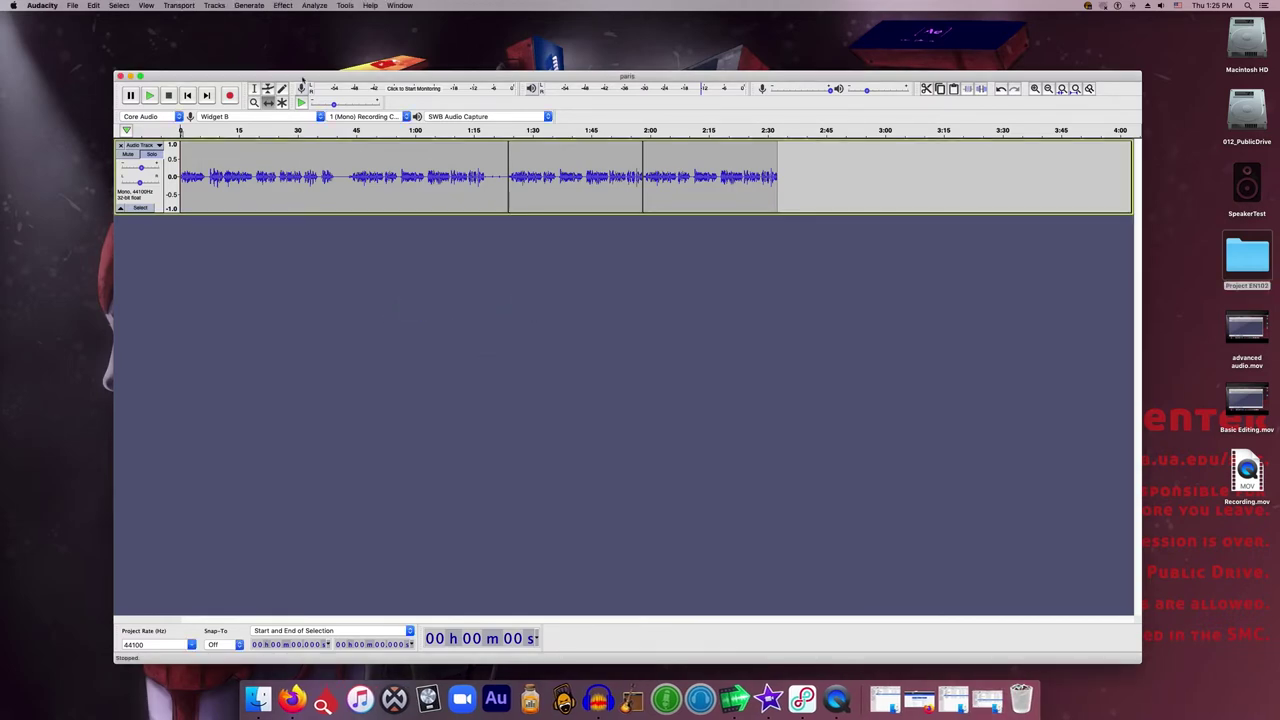
{"action": "left_click_drag", "start_coordinate": [302, 79], "coordinate": [298, 71]}
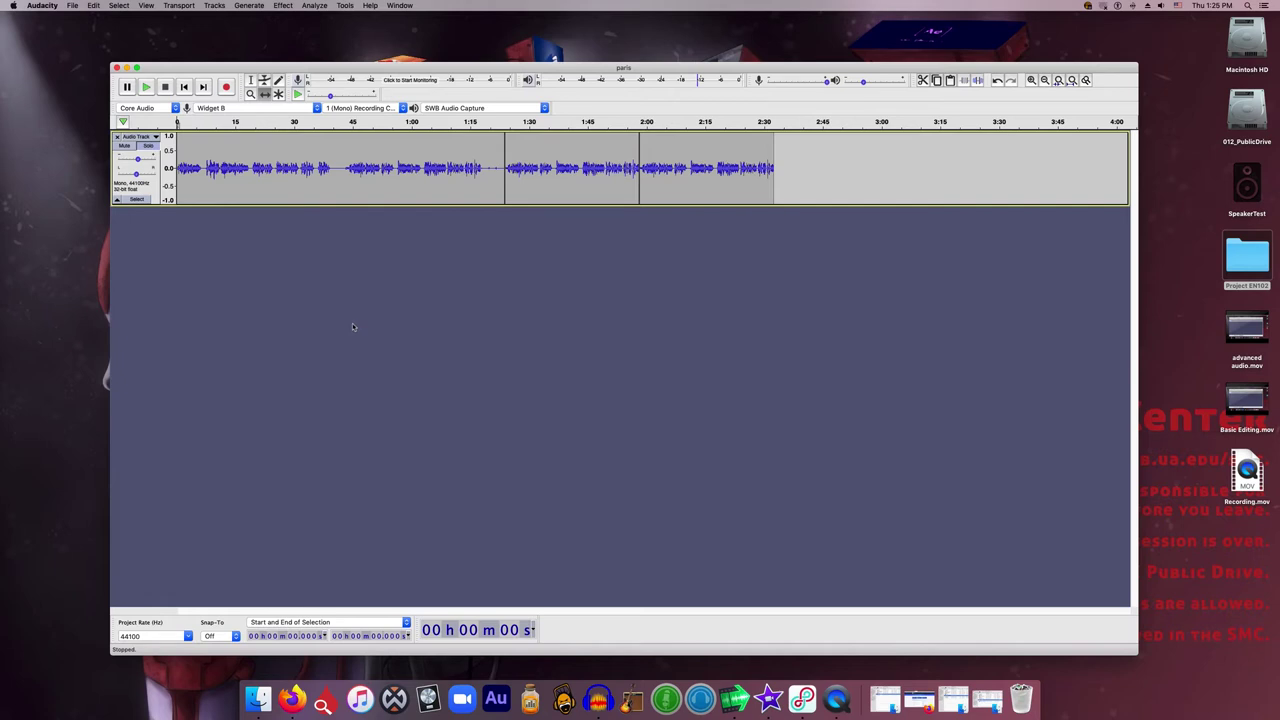
{"action": "left_click_drag", "start_coordinate": [418, 68], "coordinate": [410, 74]}
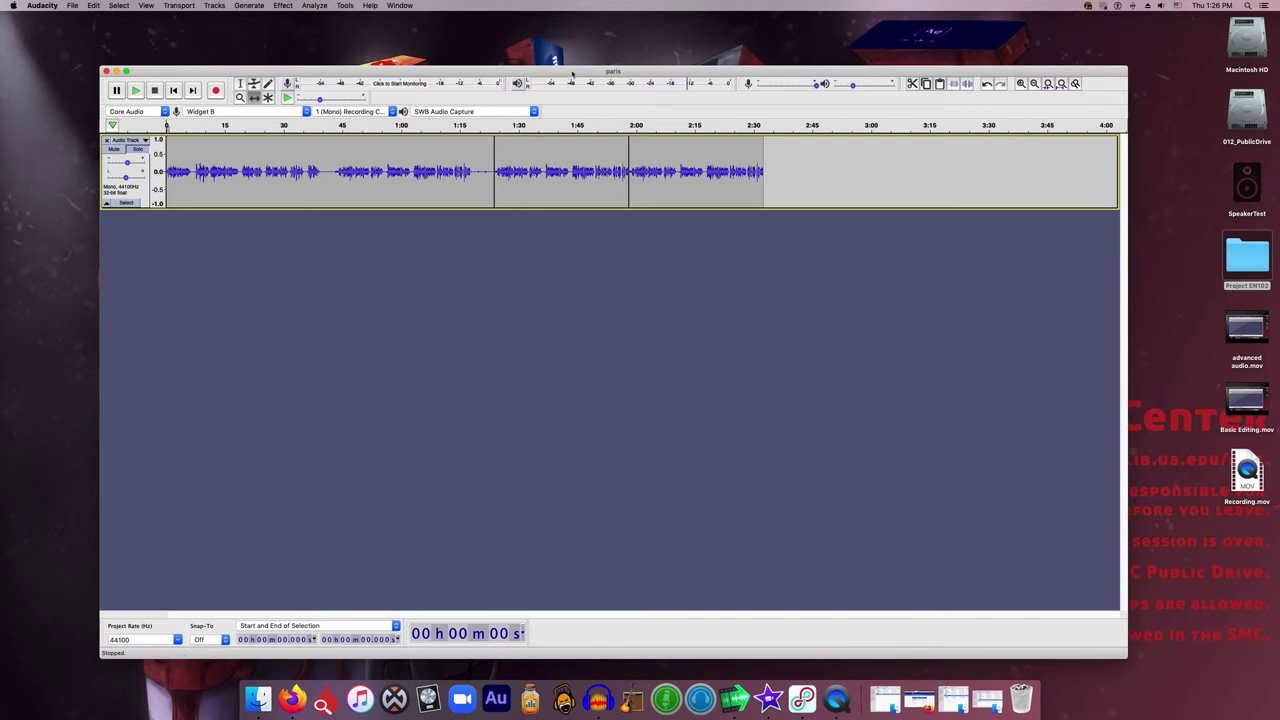
Step: Zoom in twice so only the first minute of the paris waveform fills the track
{"action": "left_click_drag", "start_coordinate": [572, 74], "coordinate": [564, 73]}
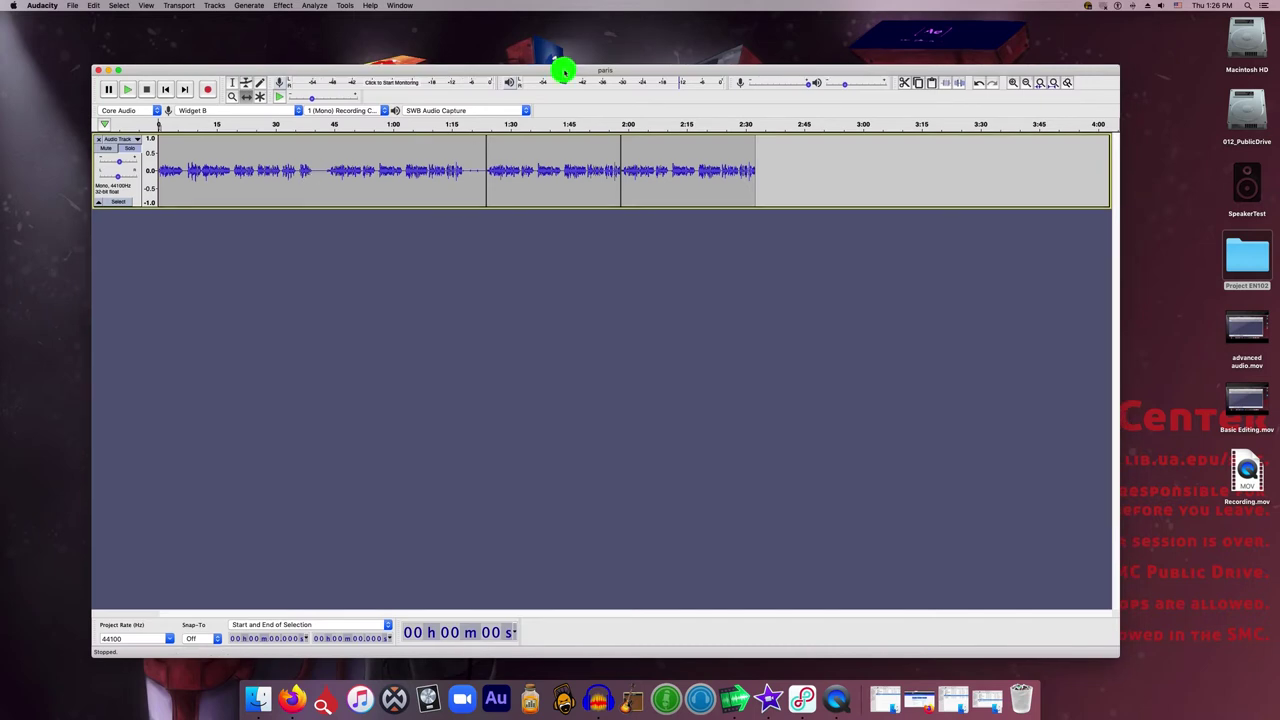
{"action": "left_click", "coordinate": [1013, 84]}
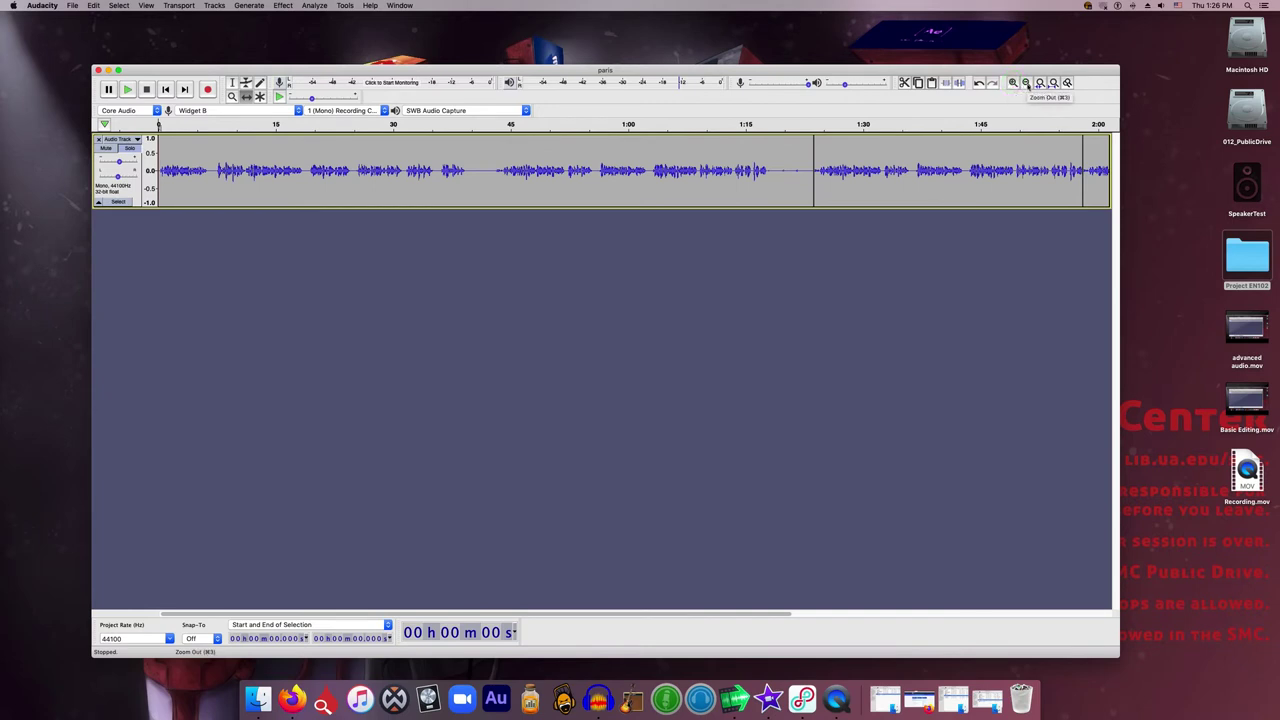
{"action": "left_click", "coordinate": [1013, 84]}
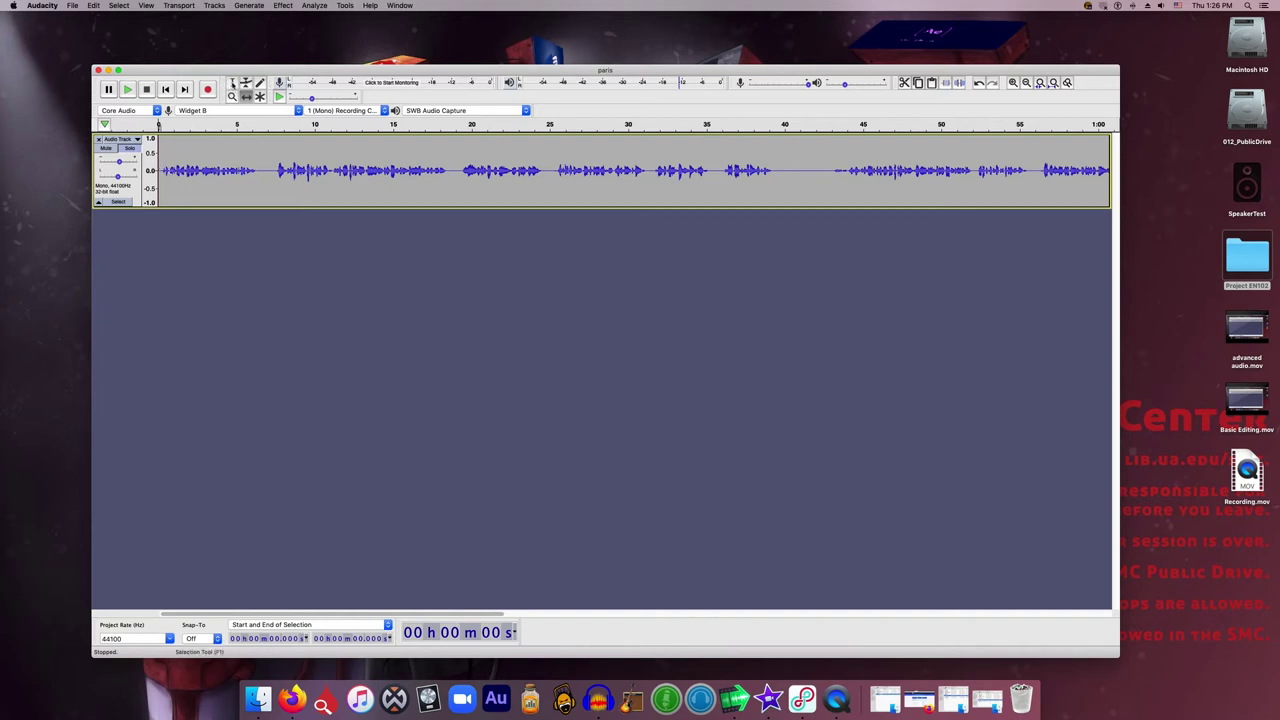
{"action": "left_click", "coordinate": [233, 83]}
{"action": "key", "text": "space"}
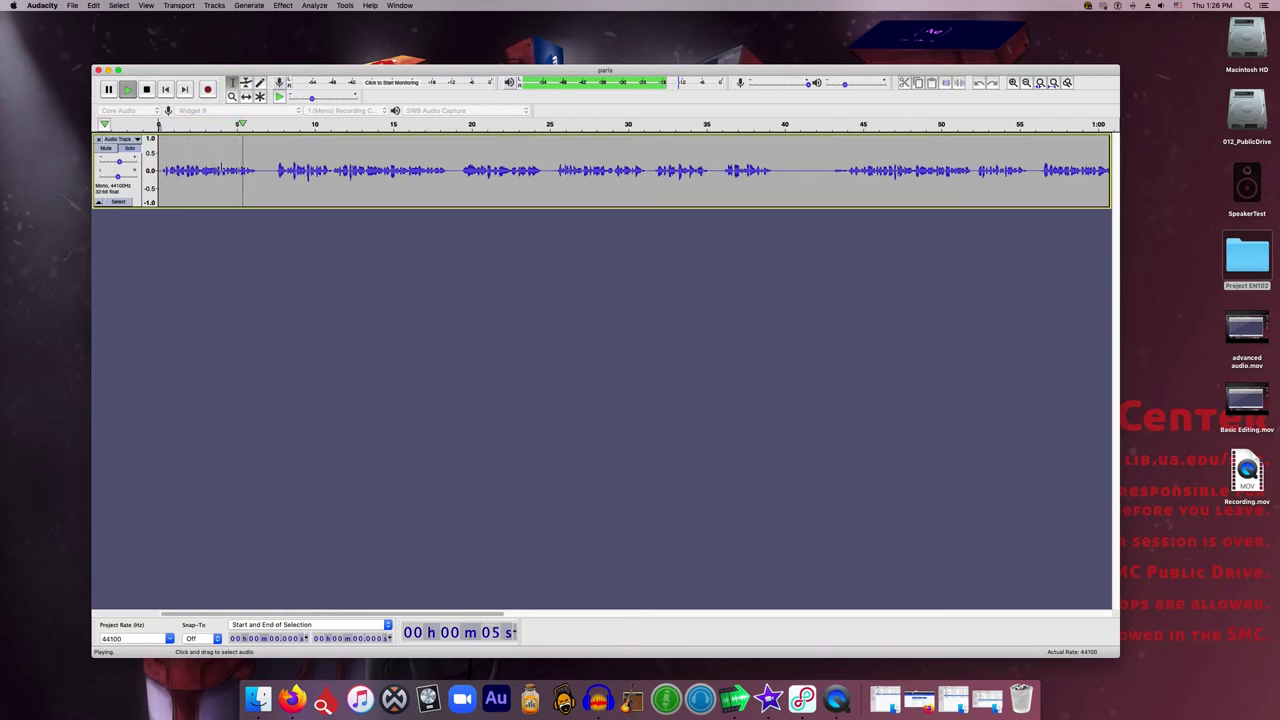
{"action": "key", "text": "space"}
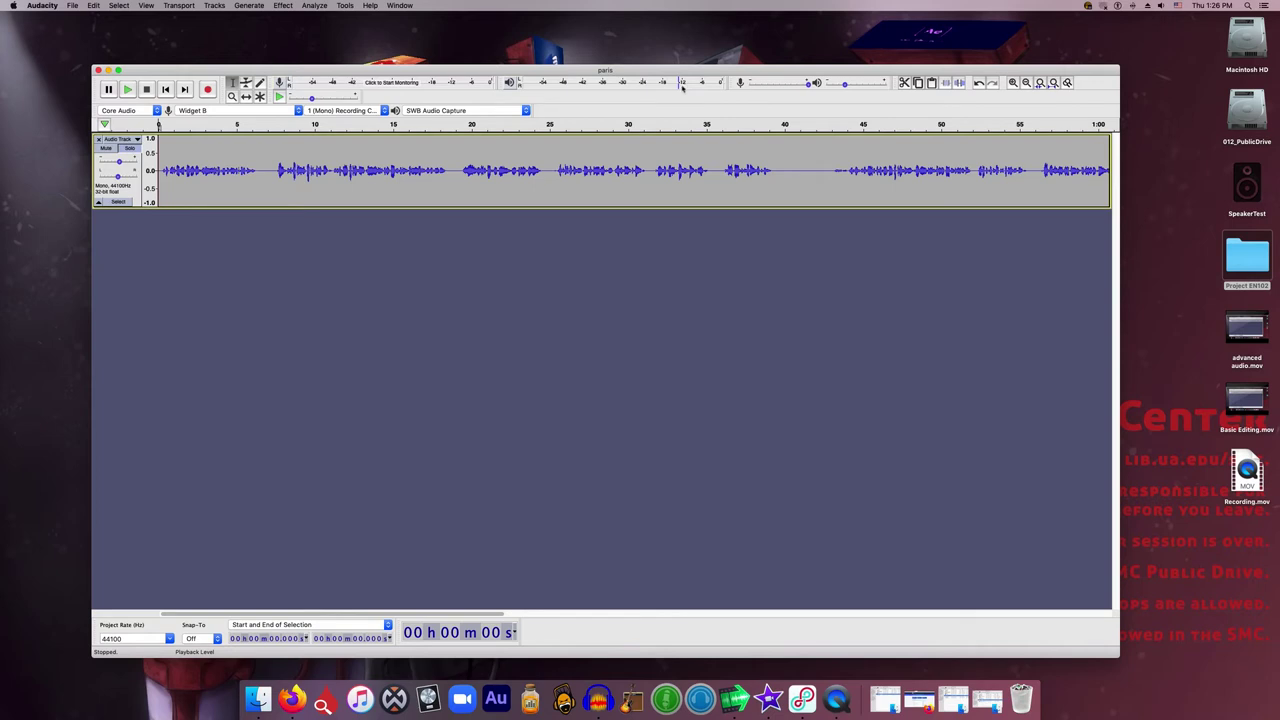
Step: Play the recording twice from about 7.5 s, then select the entire paris track
{"action": "left_click", "coordinate": [276, 171]}
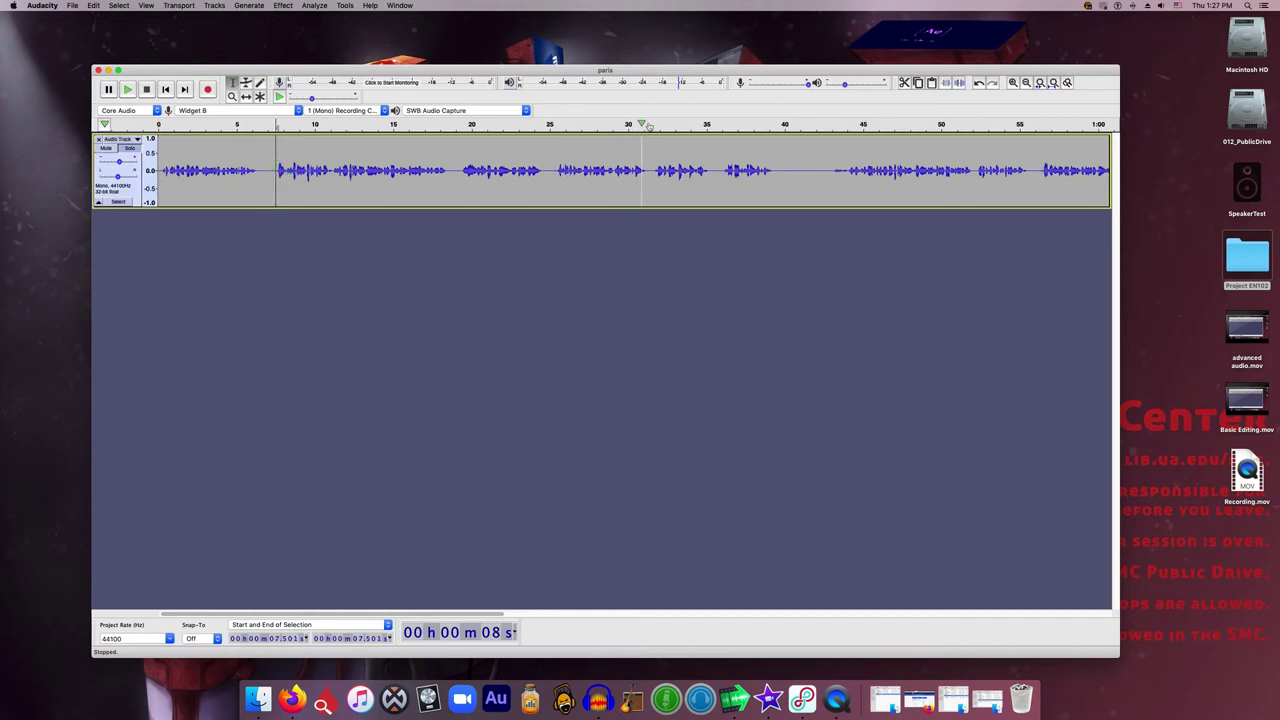
{"action": "key", "text": "space"}
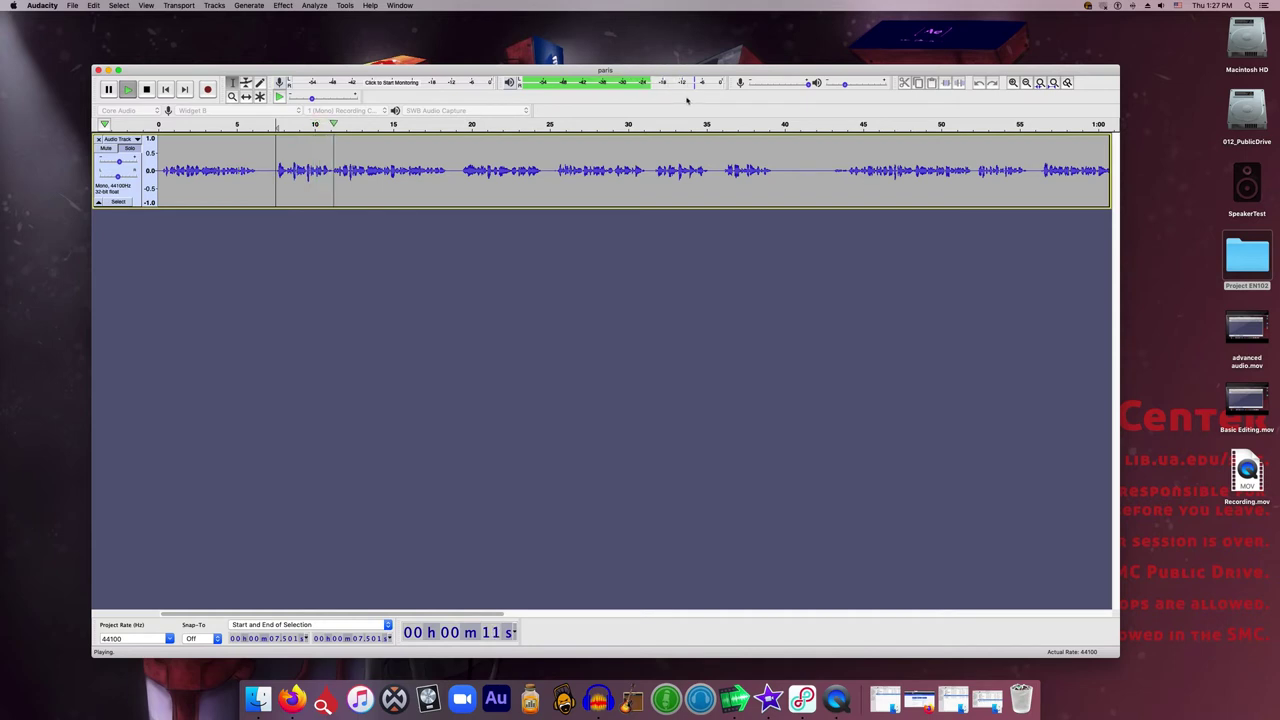
{"action": "key", "text": "space"}
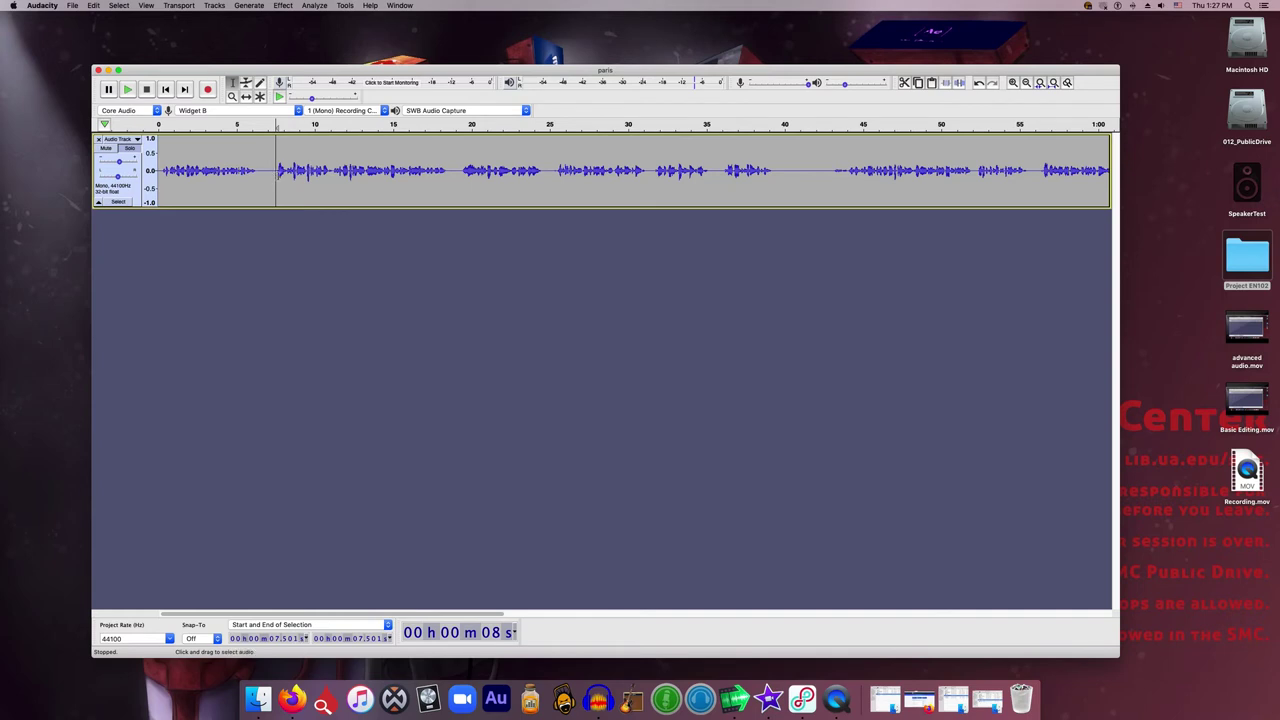
{"action": "key", "text": "space"}
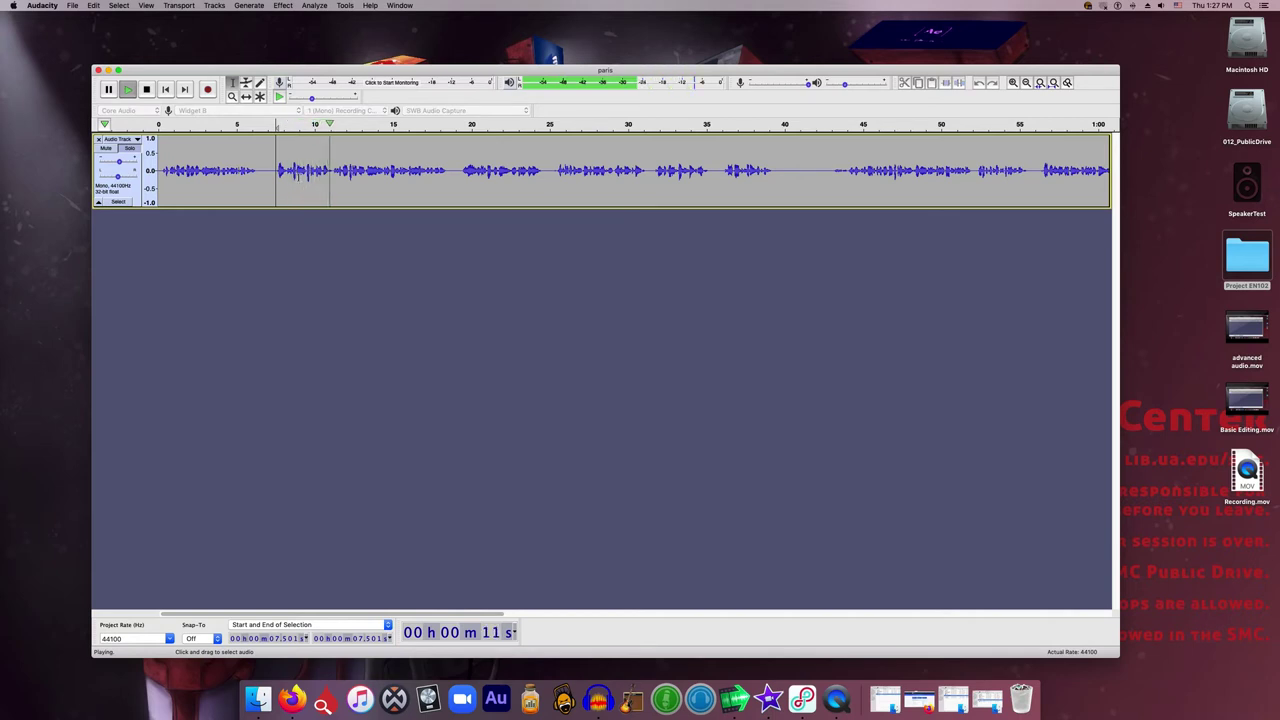
{"action": "key", "text": "space"}
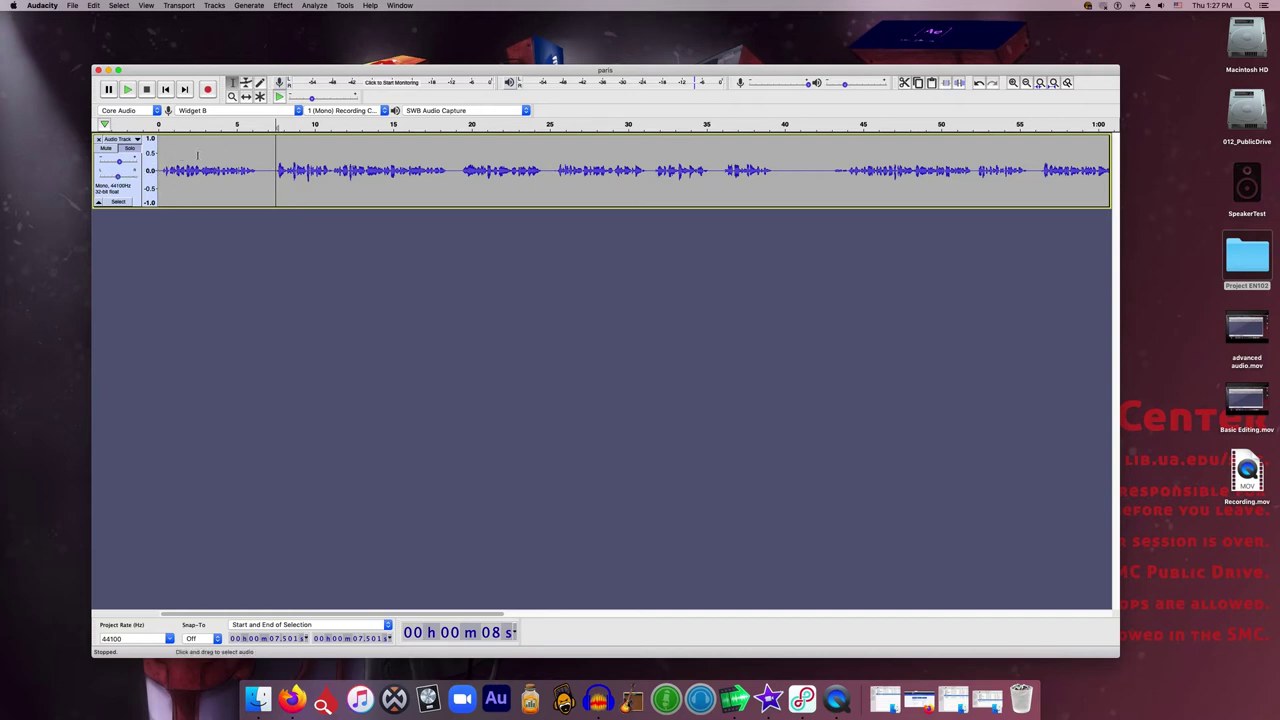
{"action": "double_click", "coordinate": [212, 147]}
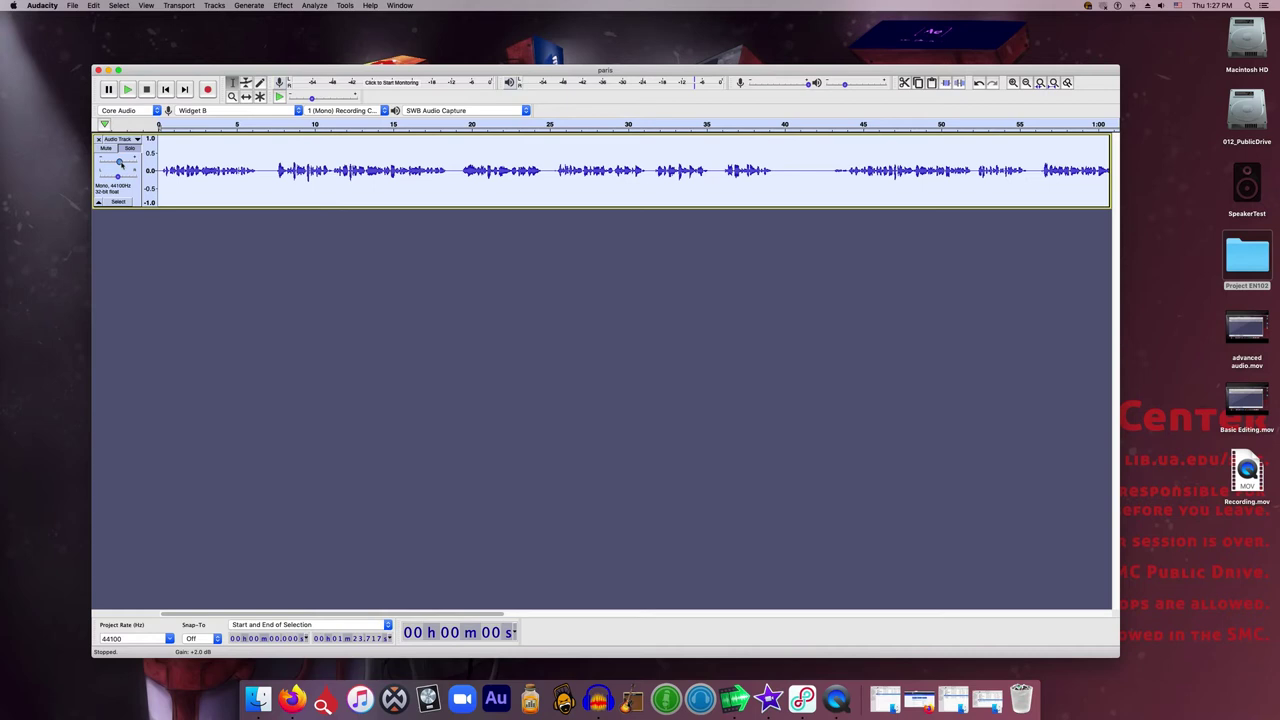
{"action": "mouse_move", "coordinate": [120, 165]}
{"action": "left_click_drag", "start_coordinate": [120, 163], "coordinate": [103, 164]}
{"action": "left_click", "coordinate": [196, 168]}
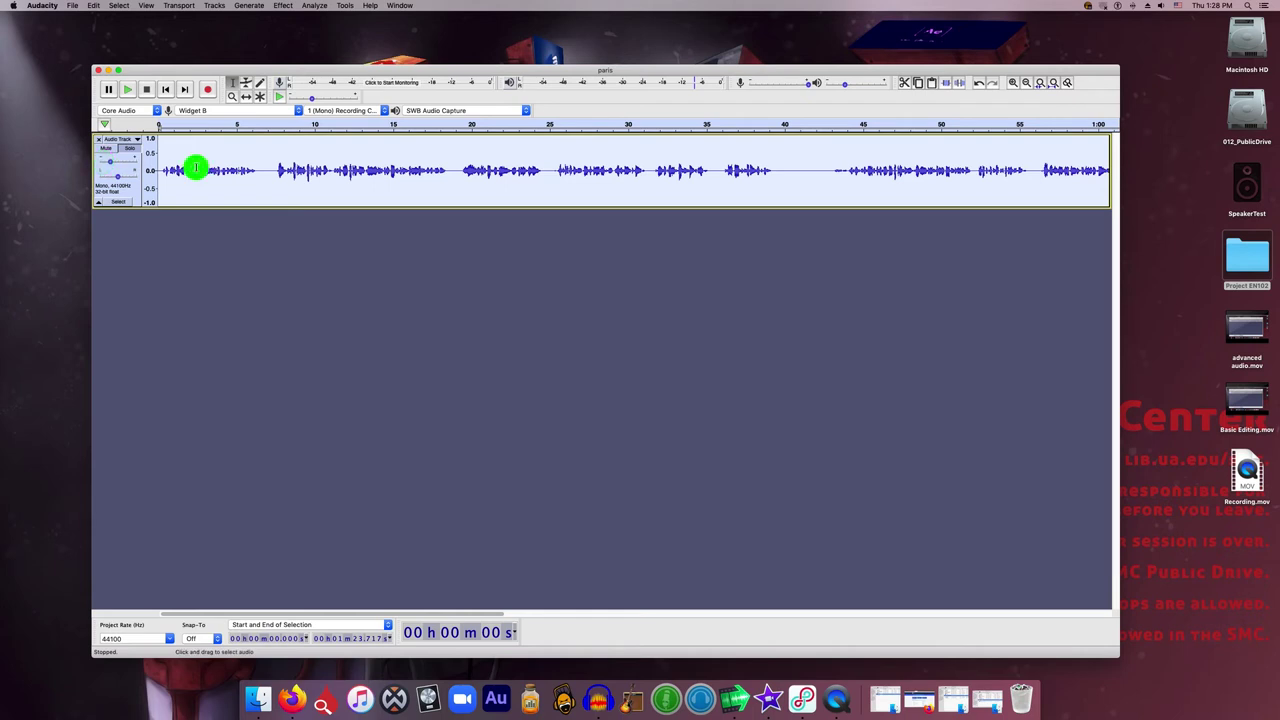
{"action": "key", "text": "space"}
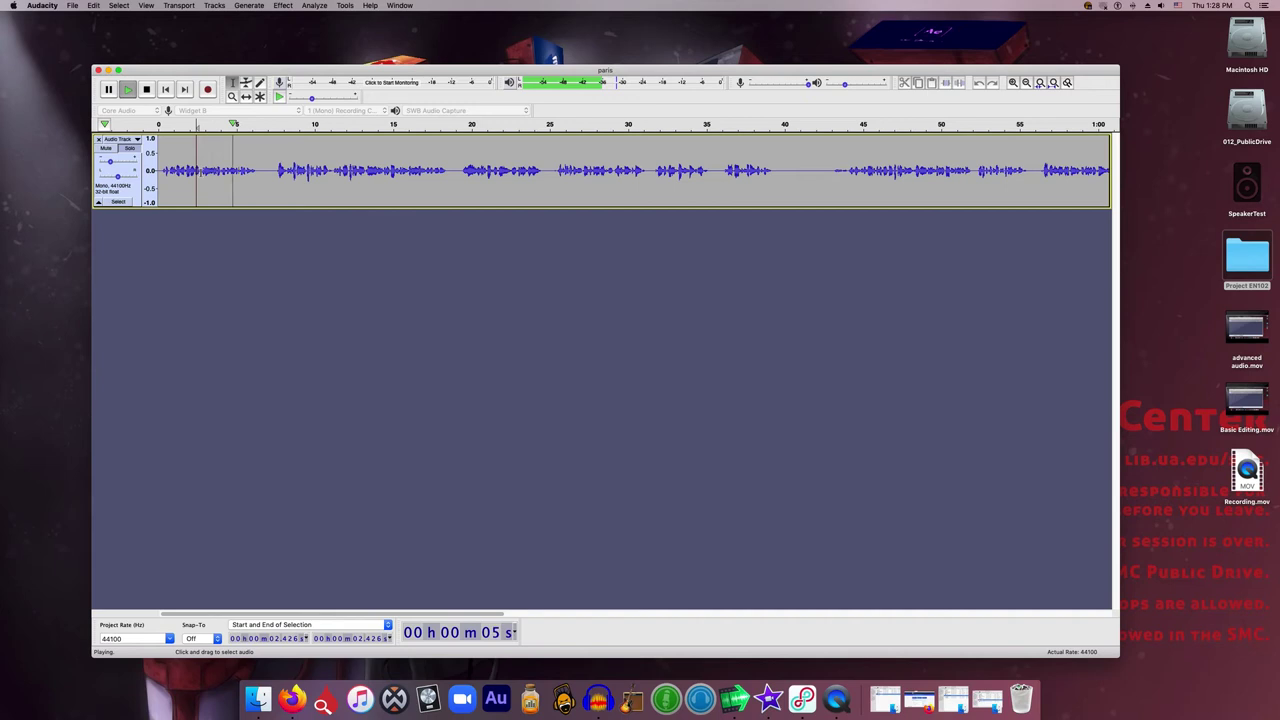
{"action": "key", "text": "space"}
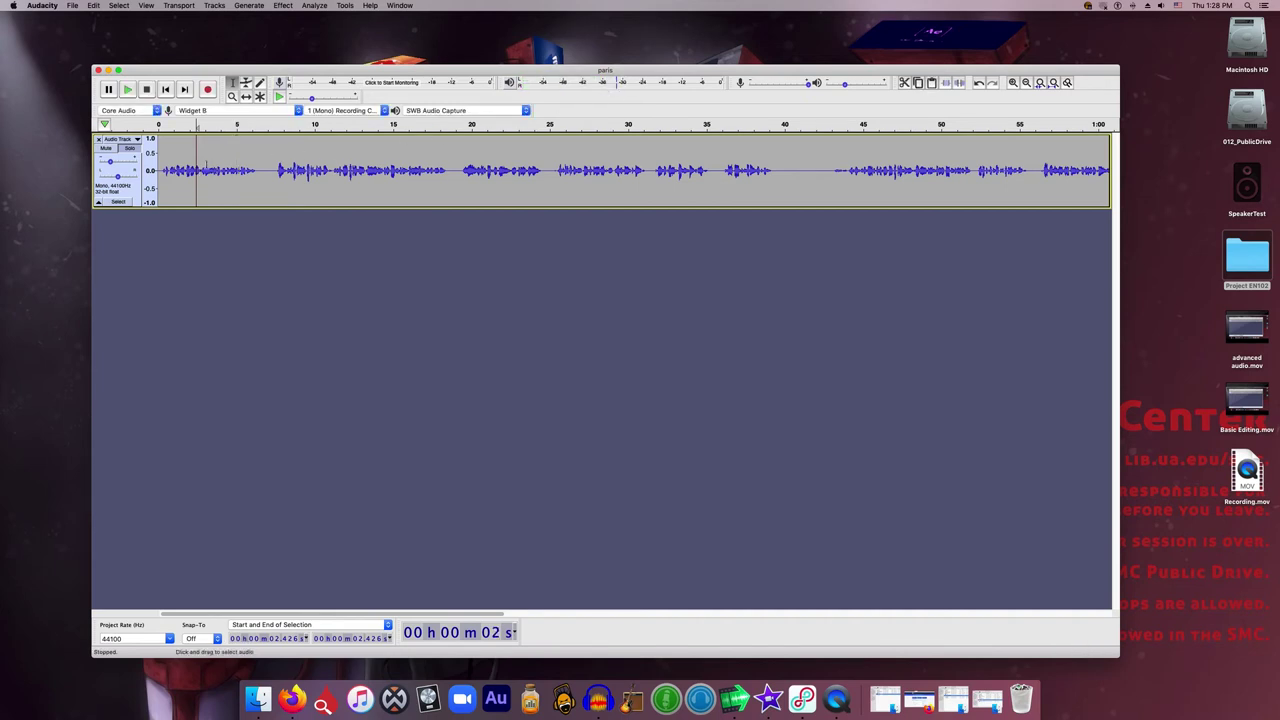
{"action": "left_click_drag", "start_coordinate": [111, 162], "coordinate": [130, 166]}
{"action": "key", "text": "space"}
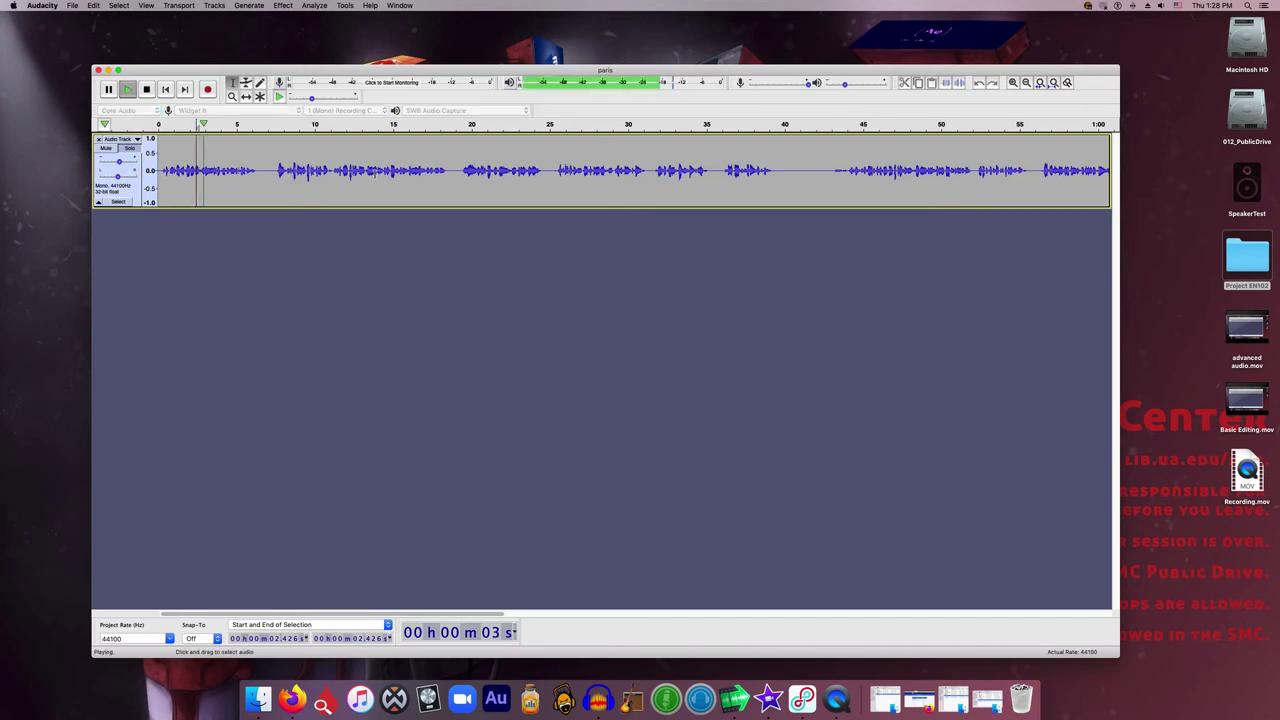
{"action": "left_click", "coordinate": [120, 166]}
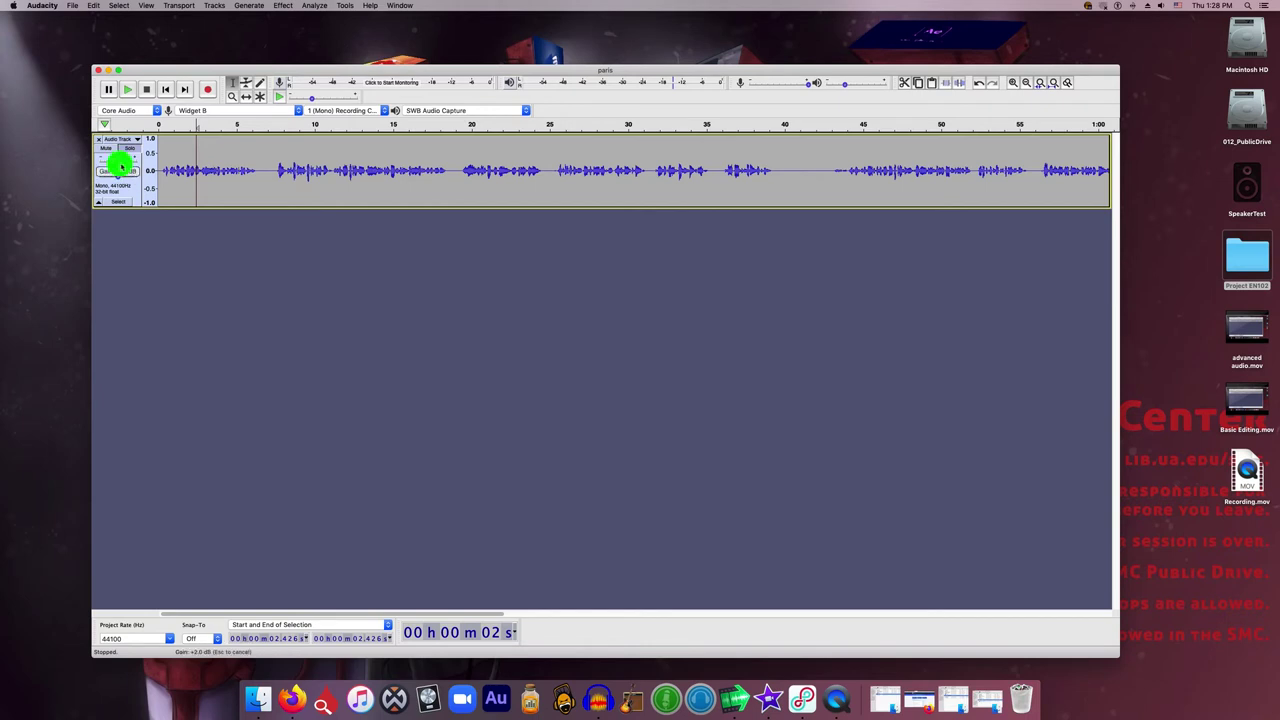
{"action": "key", "text": "space"}
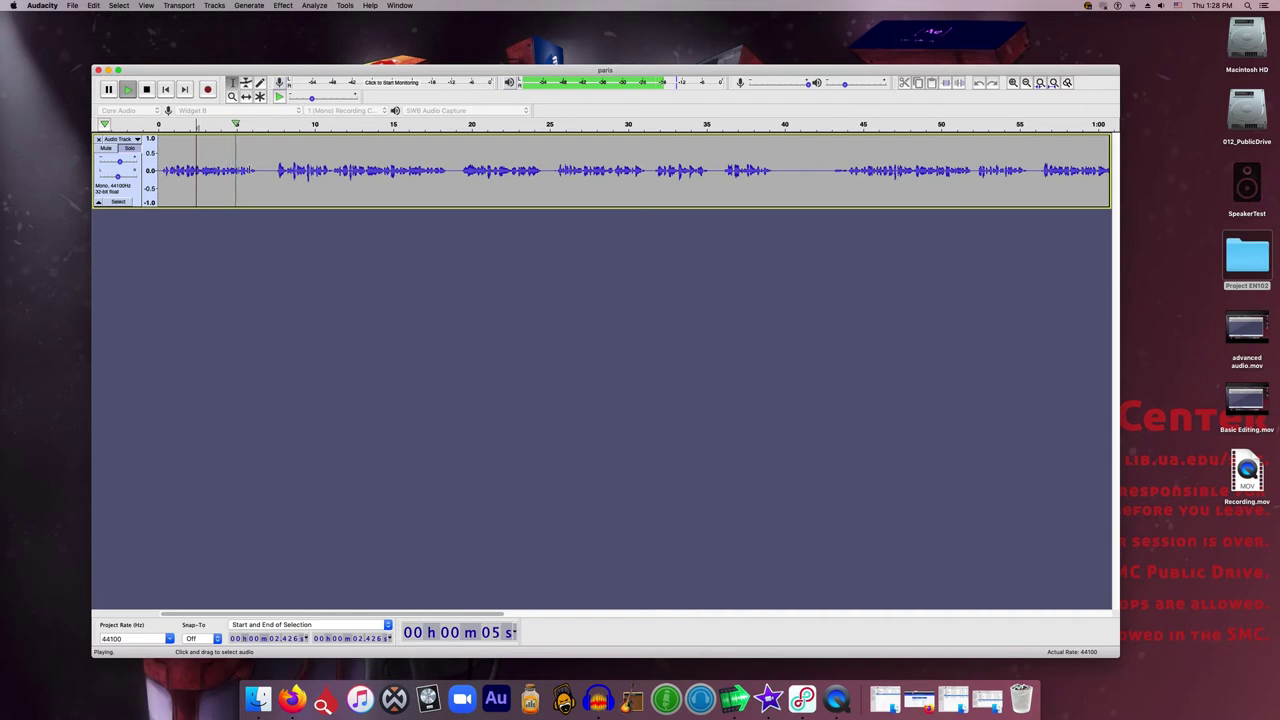
{"action": "key", "text": "space"}
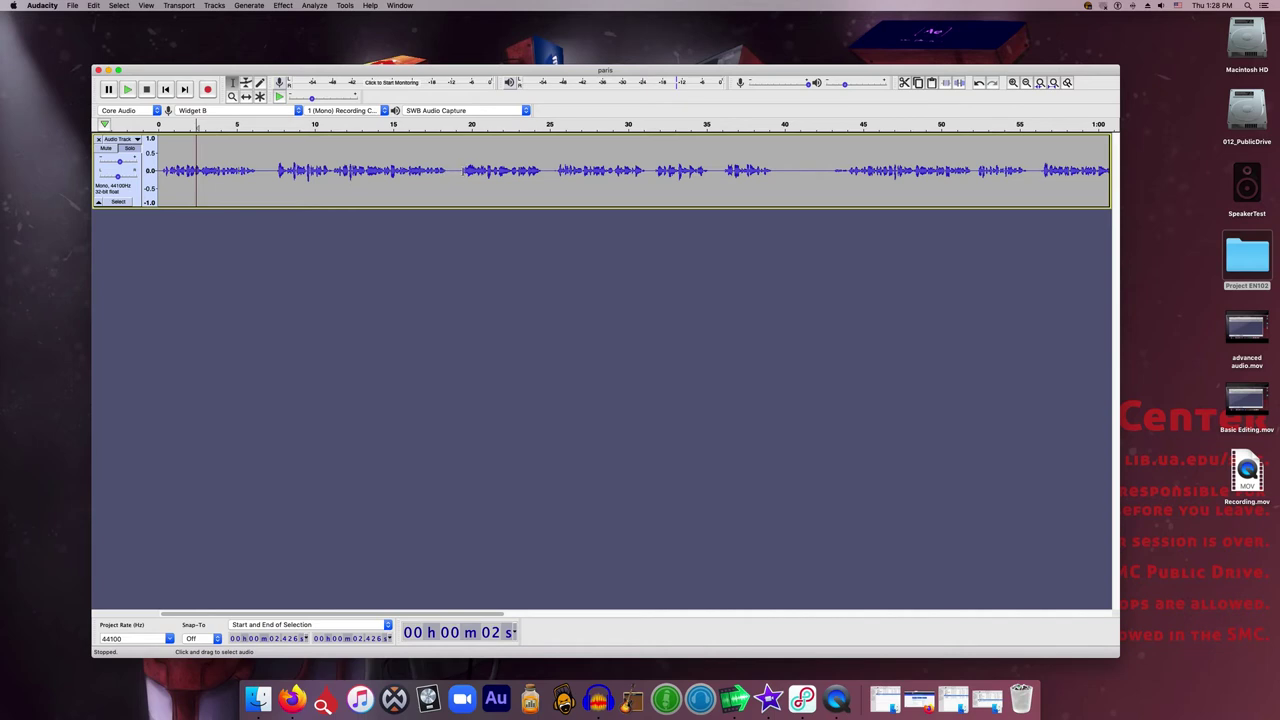
Step: Select about 19.2–24.4 s and amplify it by 13.208 dB after previewing
{"action": "left_click", "coordinate": [460, 171]}
{"action": "left_click_drag", "start_coordinate": [460, 171], "coordinate": [540, 175]}
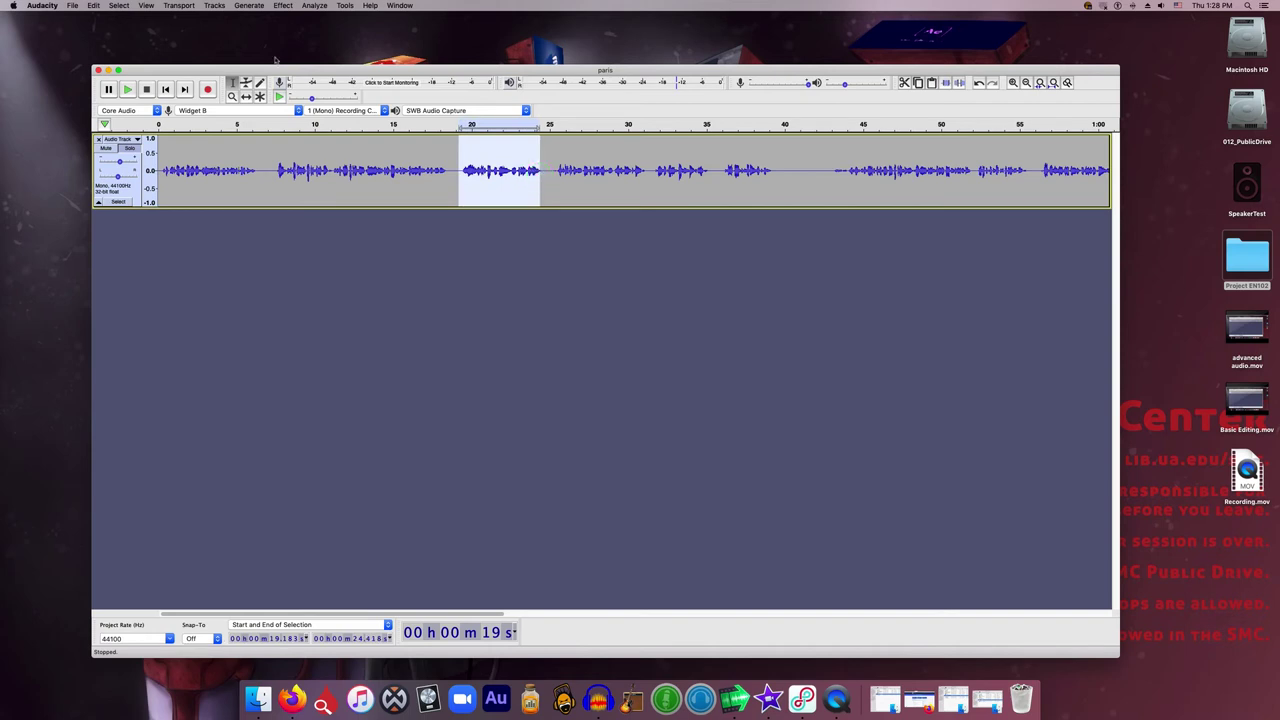
{"action": "left_click", "coordinate": [284, 6]}
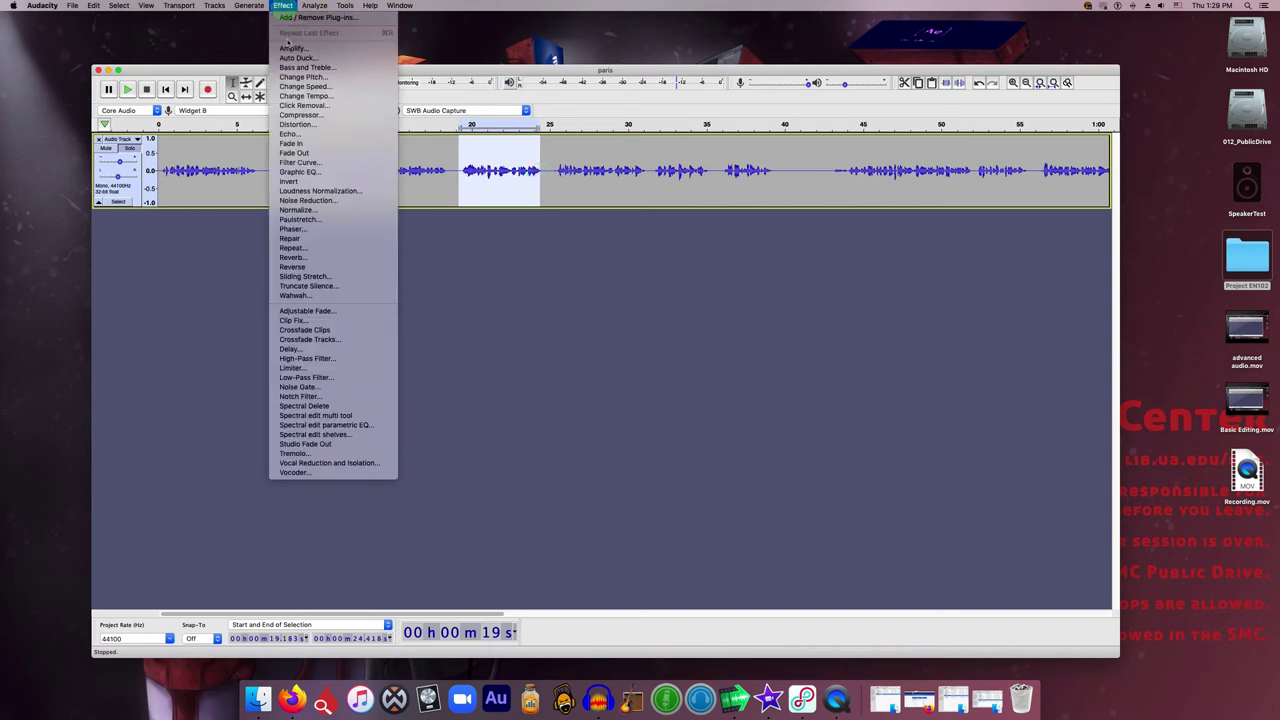
{"action": "left_click", "coordinate": [292, 48]}
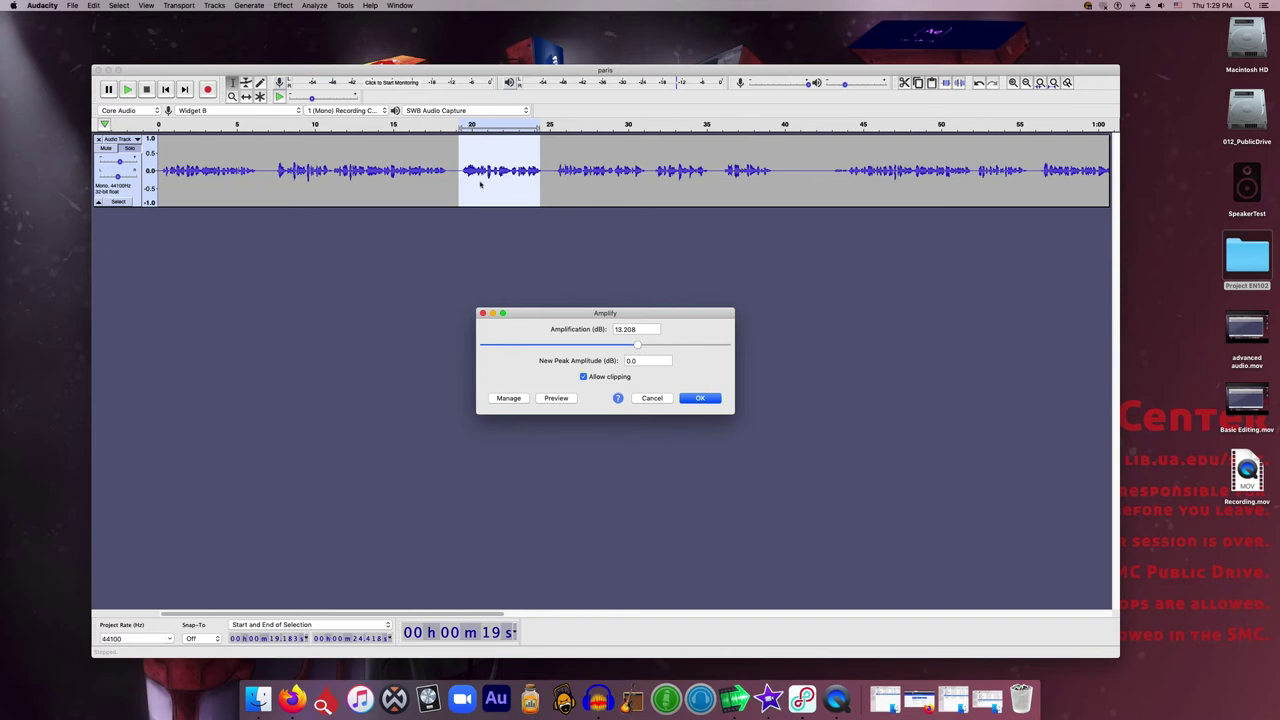
{"action": "left_click", "coordinate": [556, 398]}
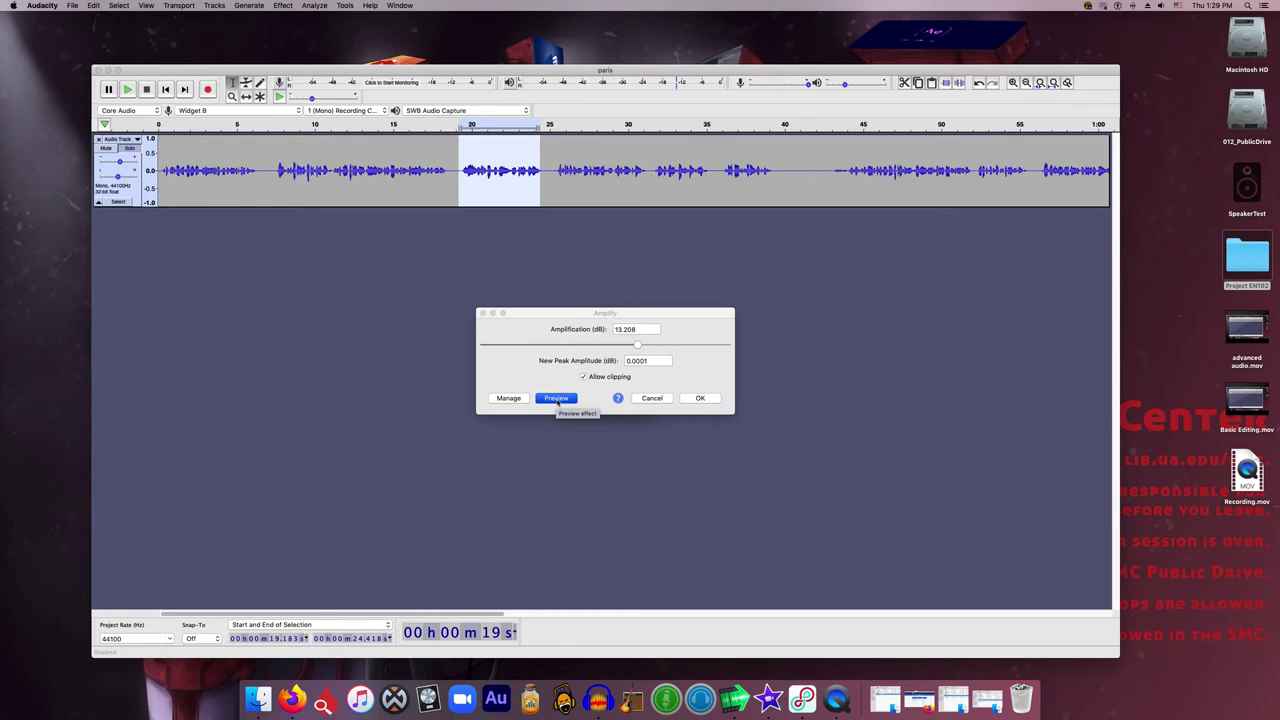
{"action": "left_click", "coordinate": [556, 399]}
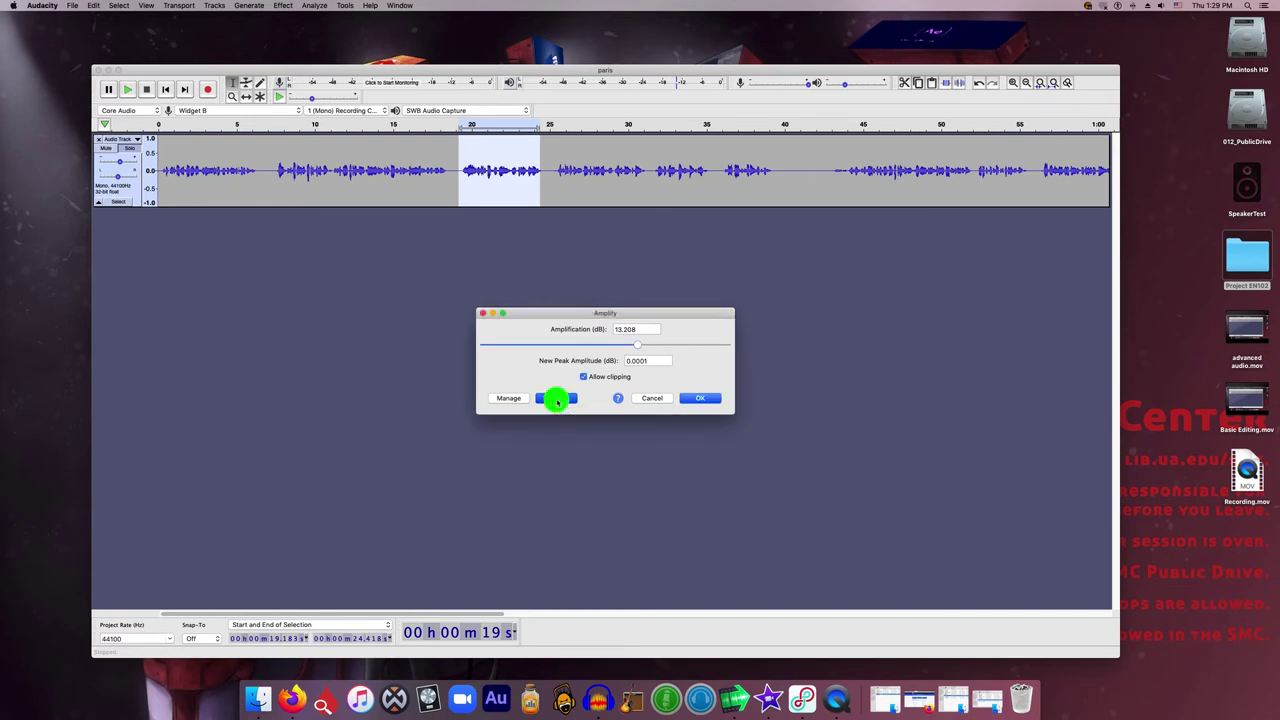
{"action": "left_click", "coordinate": [700, 398]}
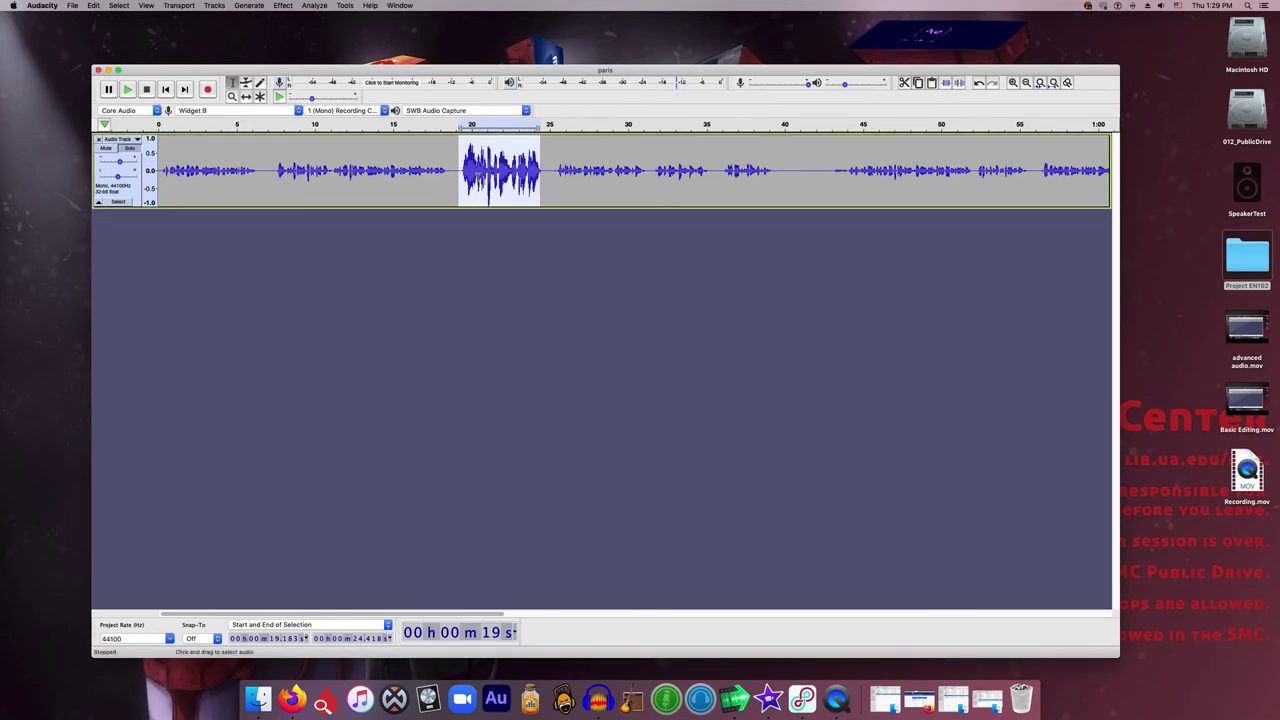
{"action": "left_click", "coordinate": [456, 174]}
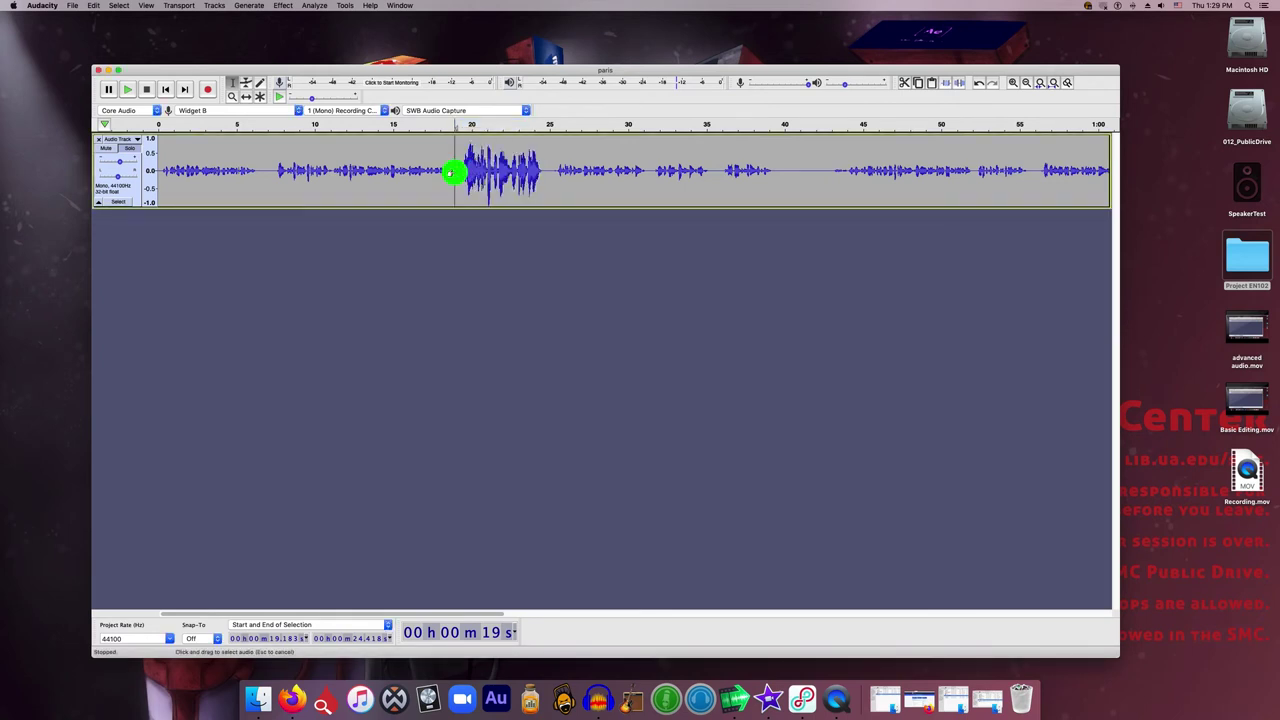
{"action": "key", "text": "space"}
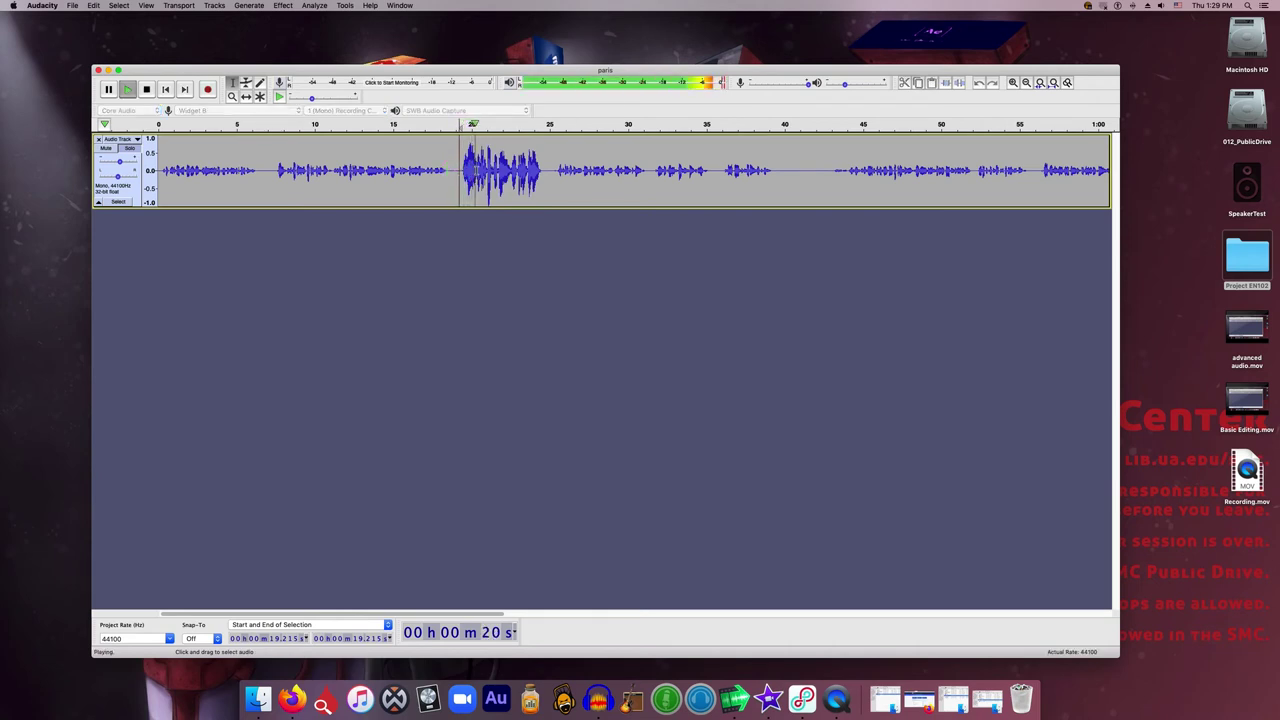
{"action": "key", "text": "space"}
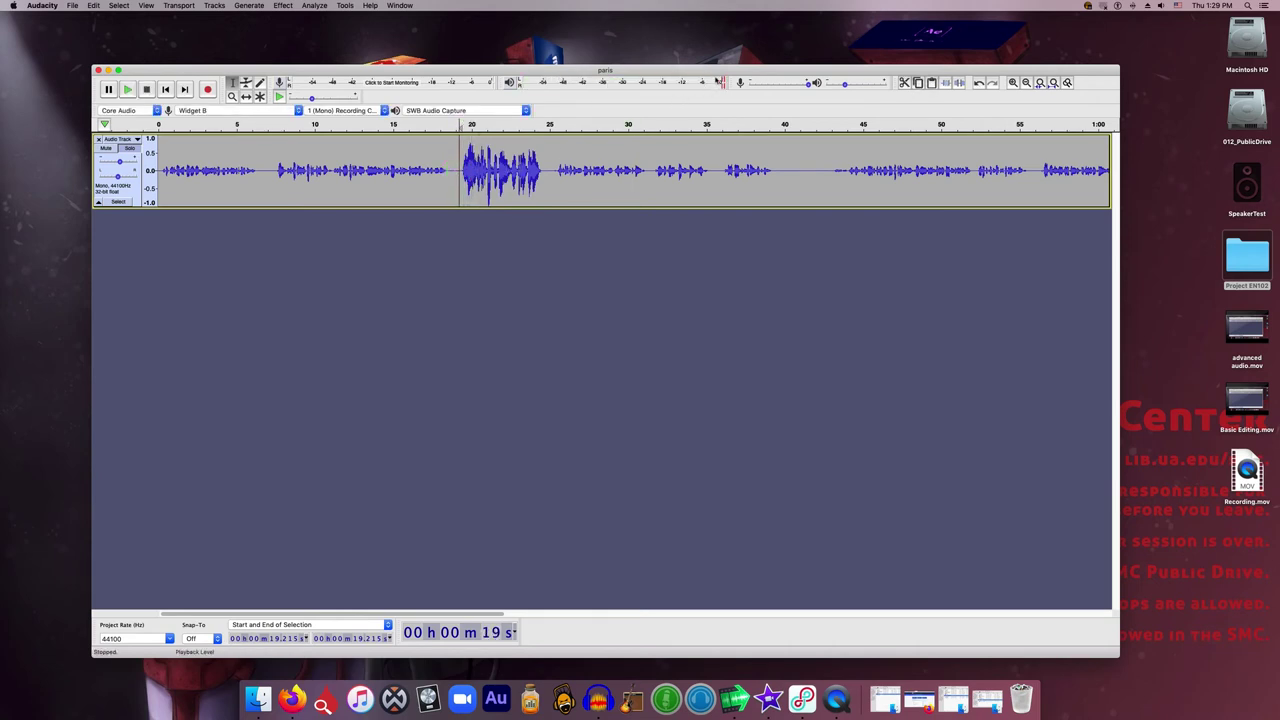
{"action": "key", "text": "space"}
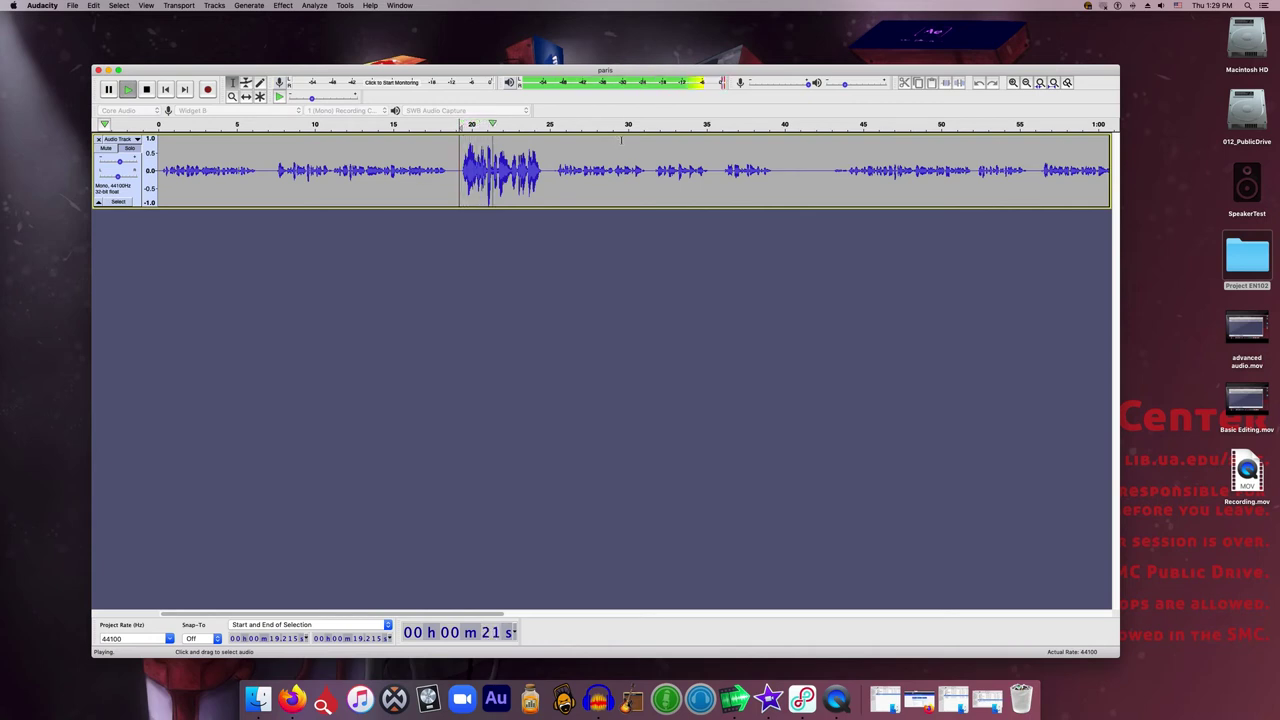
{"action": "key", "text": "space"}
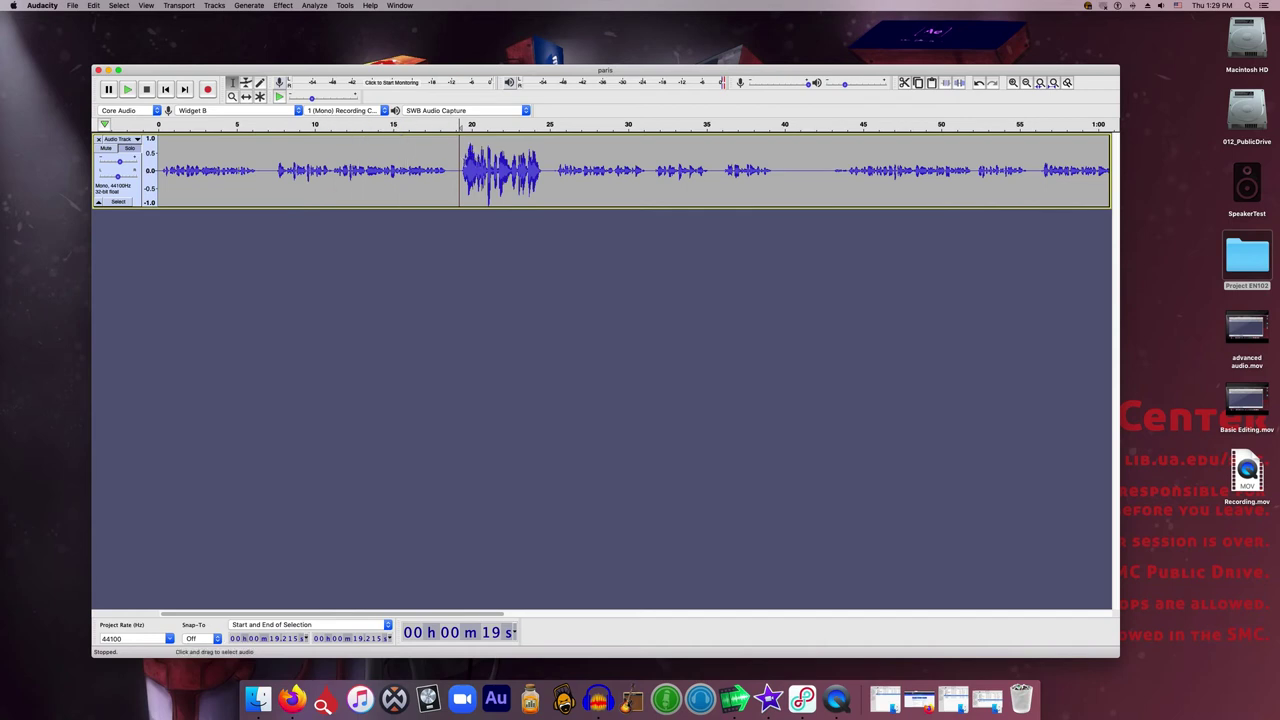
Step: Select about 19–24.5 s and amplify it by -12.2 dB
{"action": "left_click_drag", "start_coordinate": [457, 170], "coordinate": [540, 176]}
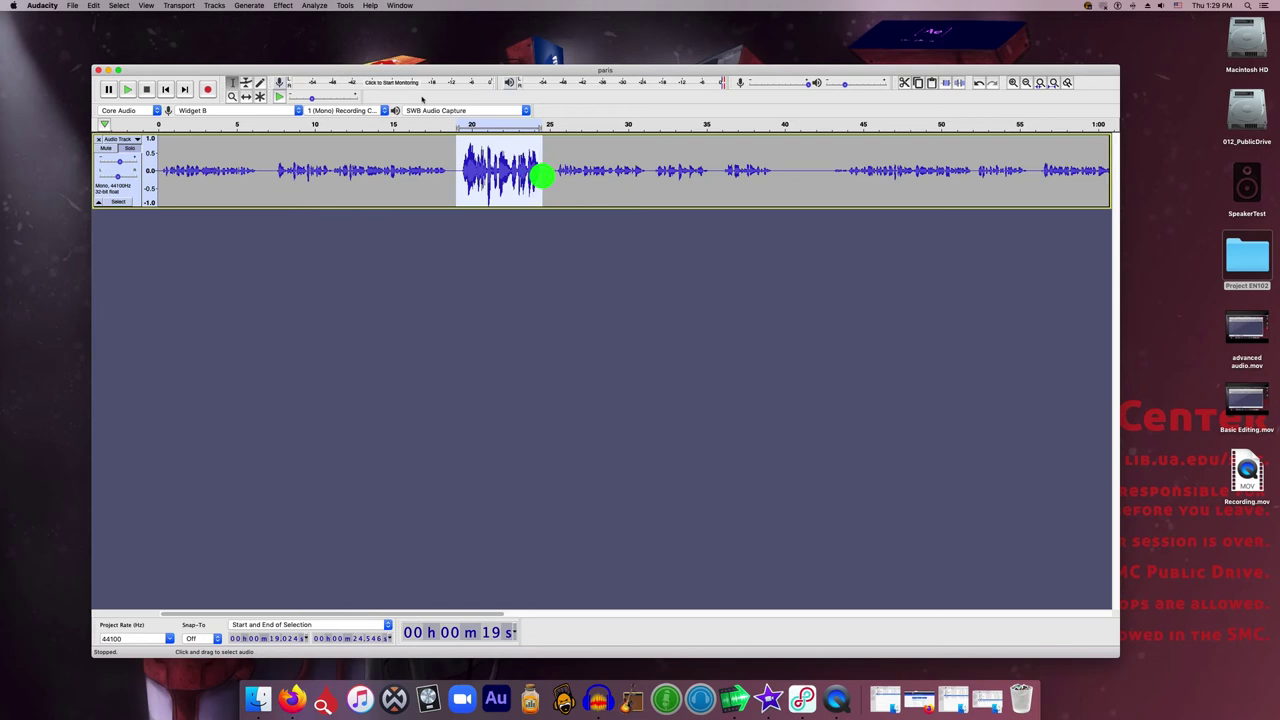
{"action": "left_click", "coordinate": [283, 6]}
{"action": "left_click", "coordinate": [293, 48]}
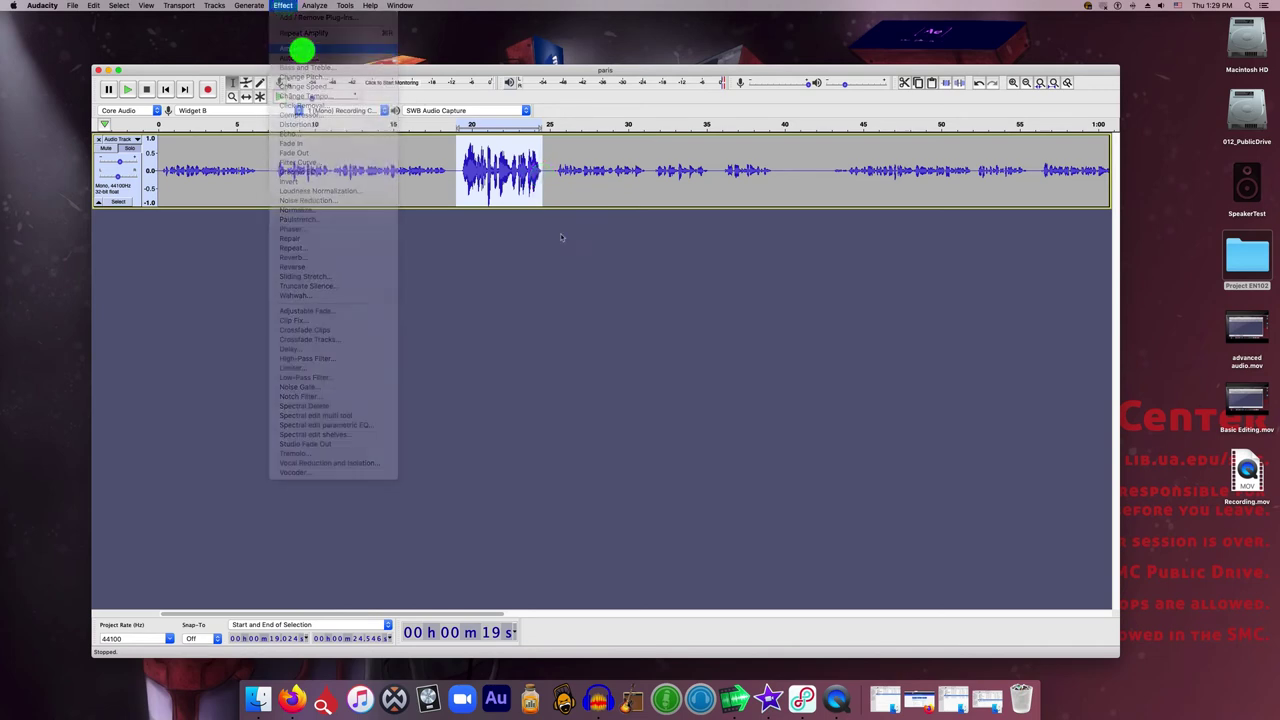
{"action": "left_click", "coordinate": [603, 345]}
{"action": "left_click_drag", "start_coordinate": [603, 345], "coordinate": [576, 345]}
{"action": "left_click", "coordinate": [699, 398]}
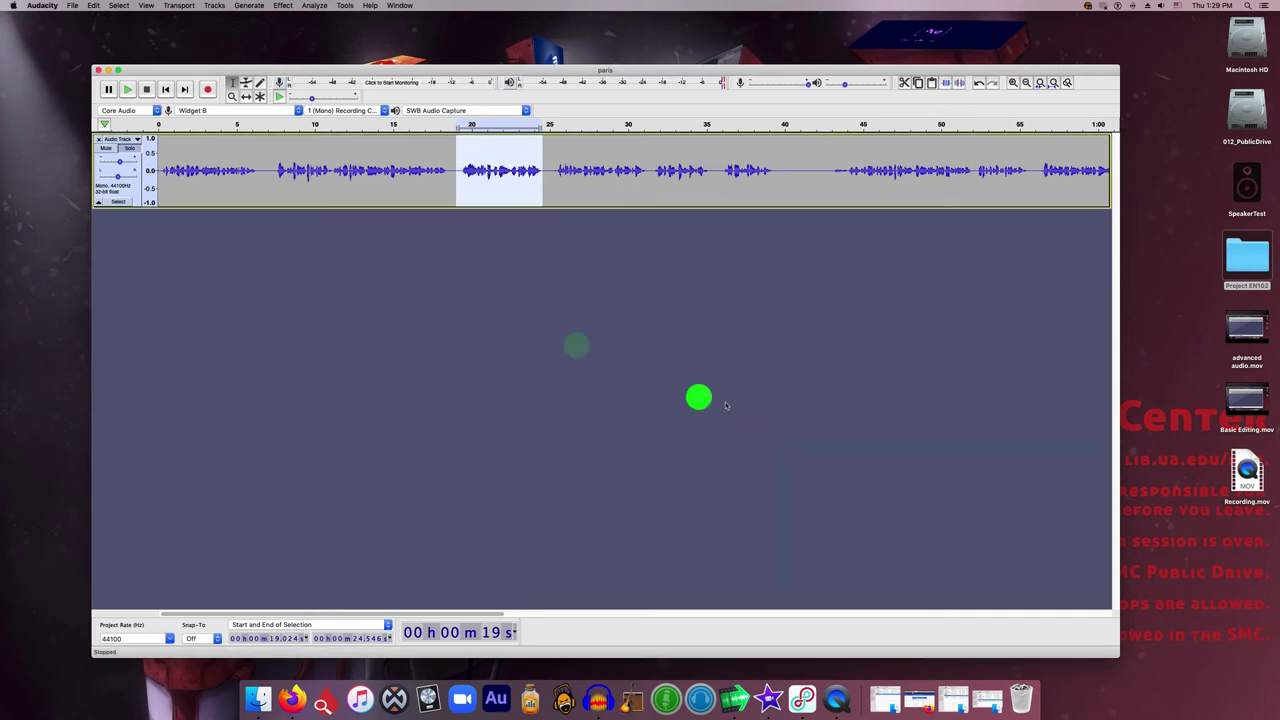
Step: Play from about 19 s to check the quieter passage
{"action": "left_click", "coordinate": [459, 171]}
{"action": "key", "text": "space"}
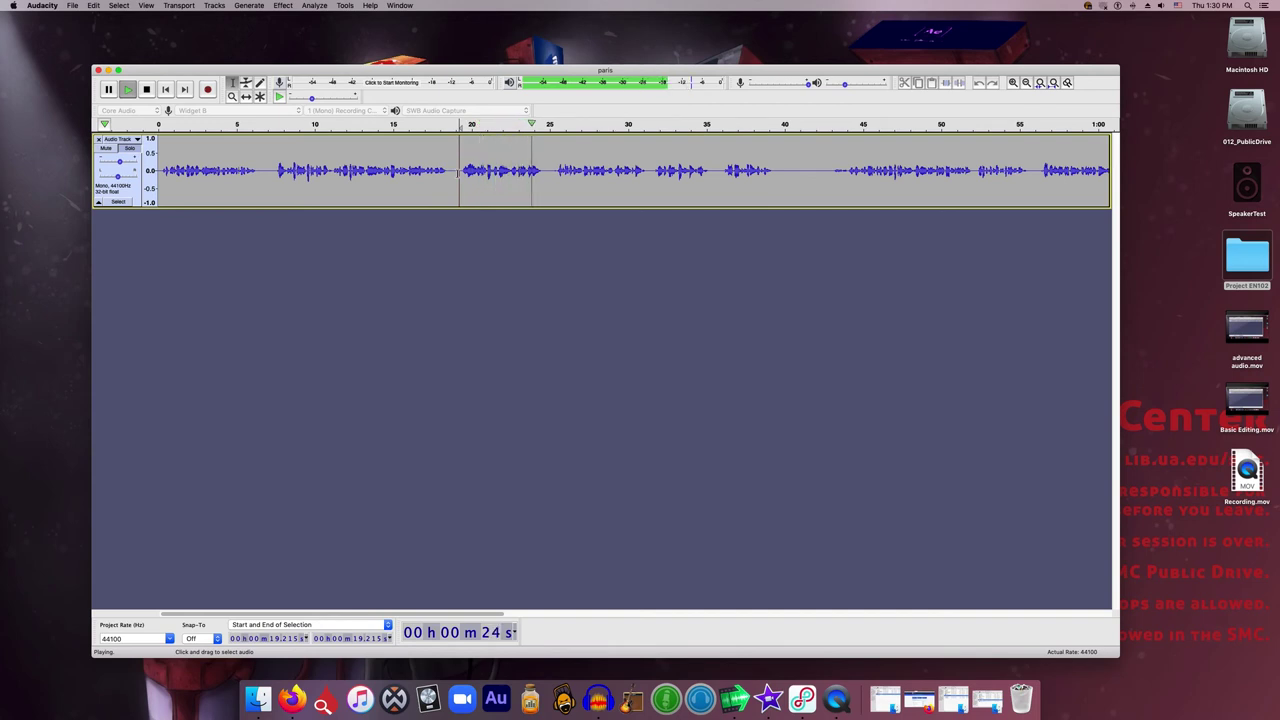
{"action": "key", "text": "space"}
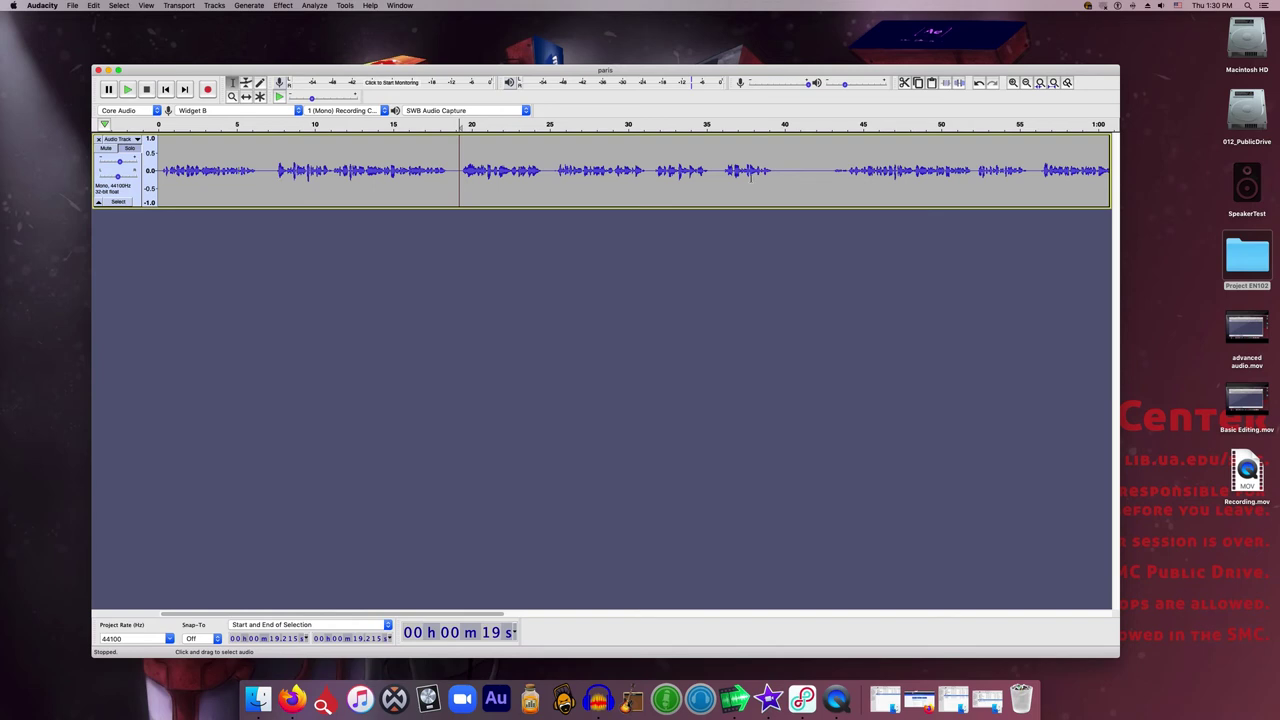
{"action": "left_click_drag", "start_coordinate": [769, 170], "coordinate": [755, 171]}
{"action": "key", "text": "space"}
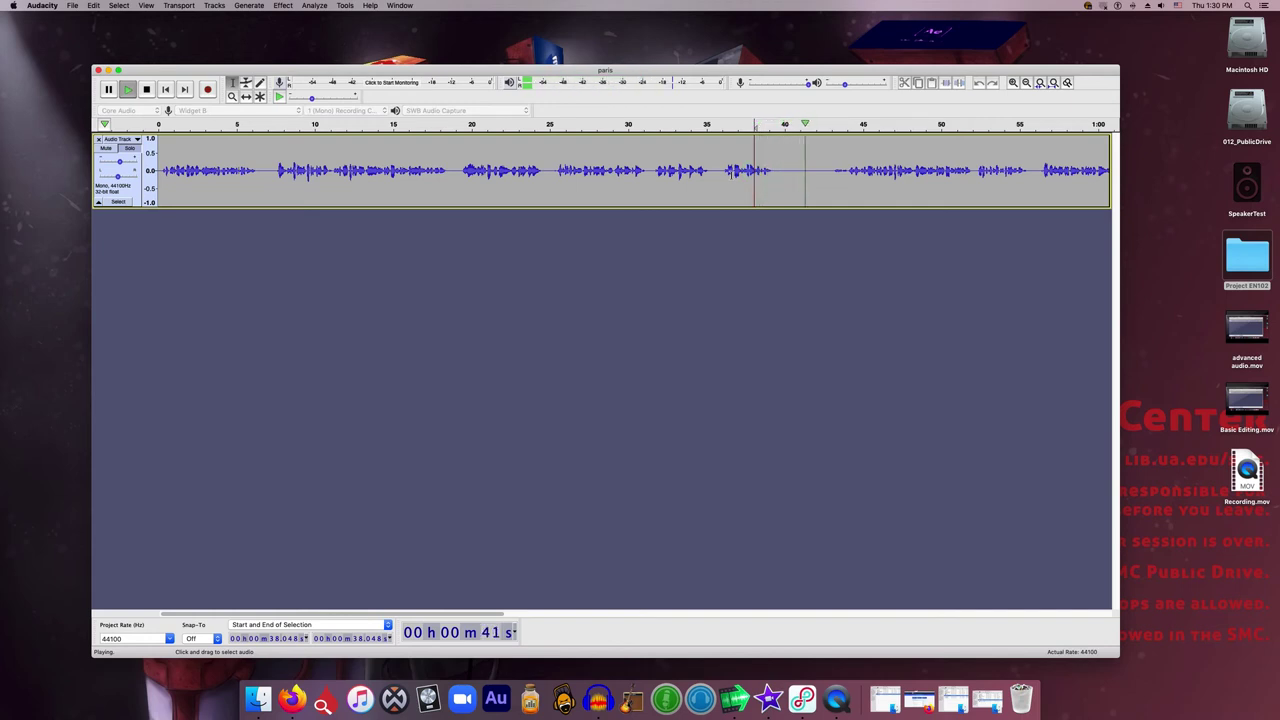
{"action": "key", "text": "space"}
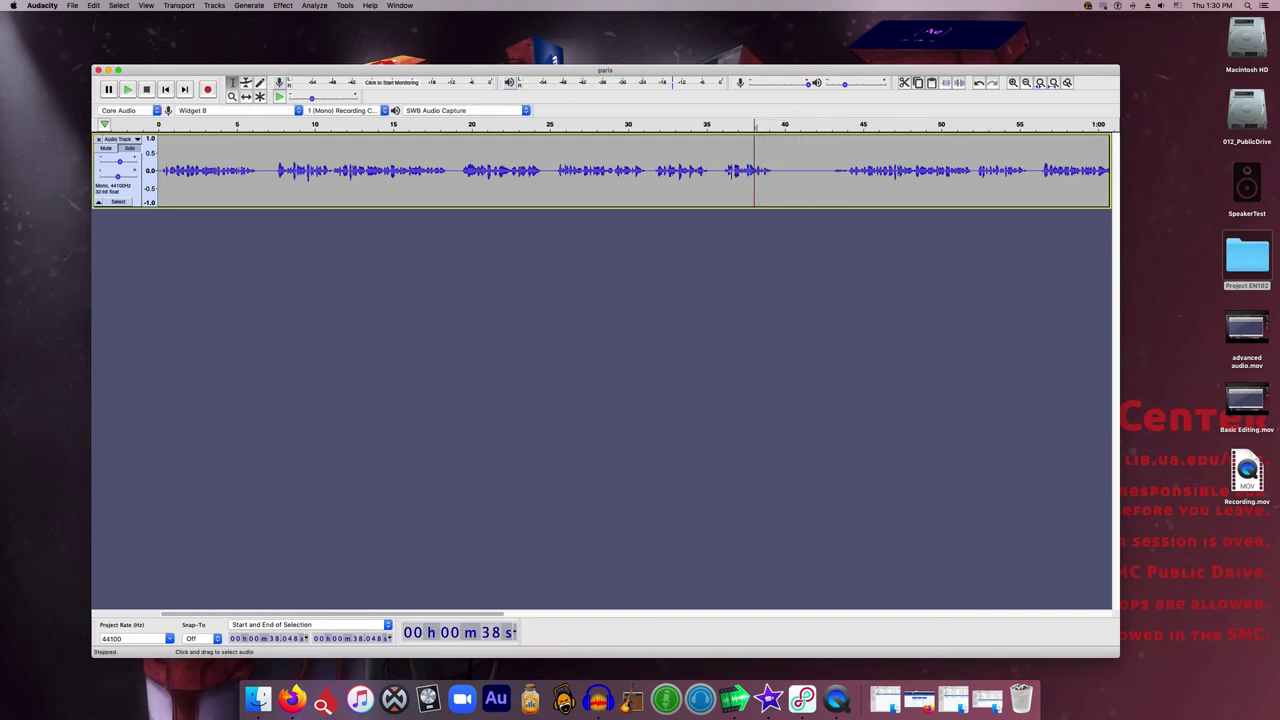
{"action": "left_click", "coordinate": [819, 171]}
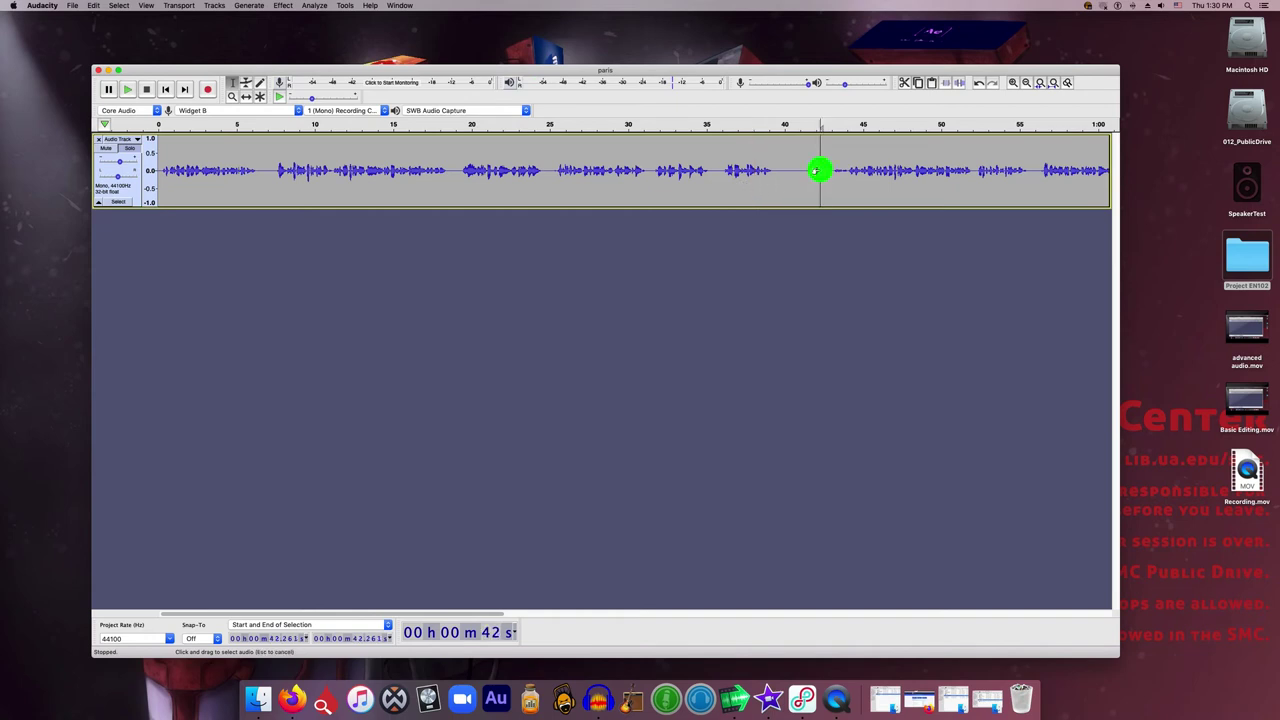
{"action": "left_click_drag", "start_coordinate": [819, 171], "coordinate": [809, 171]}
{"action": "left_click", "coordinate": [797, 171]}
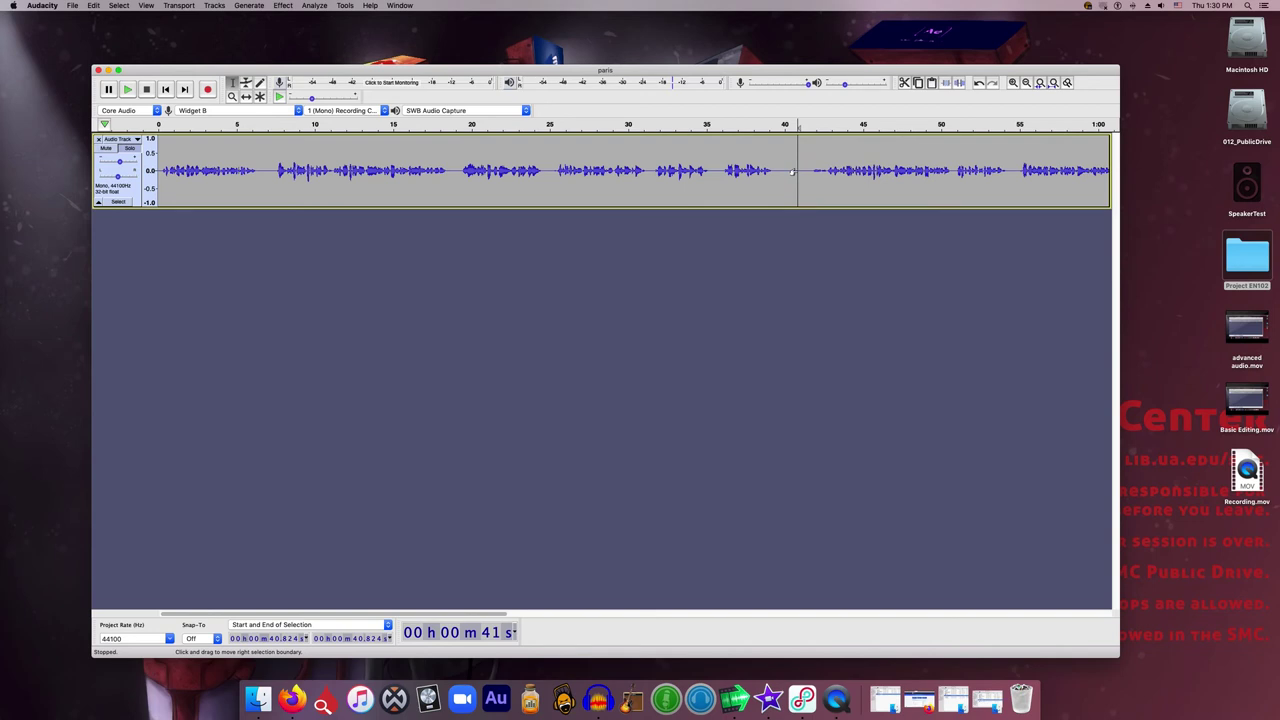
{"action": "left_click", "coordinate": [743, 170]}
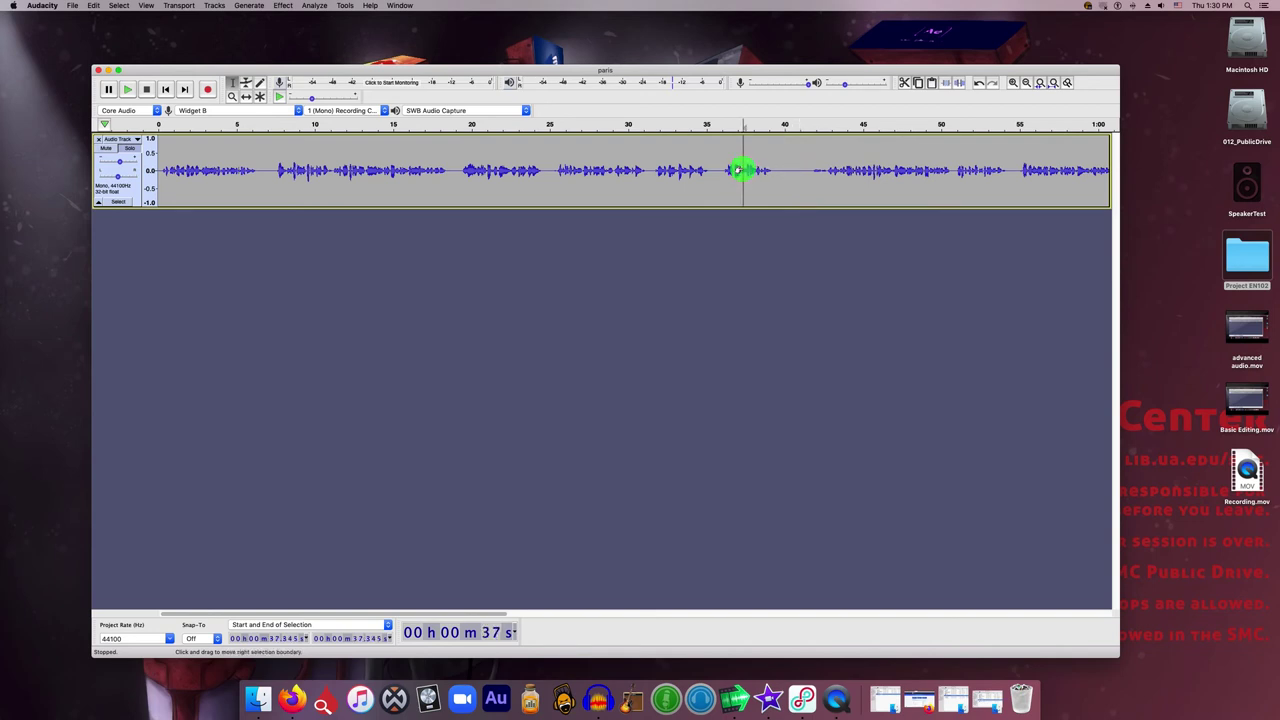
{"action": "key", "text": "space"}
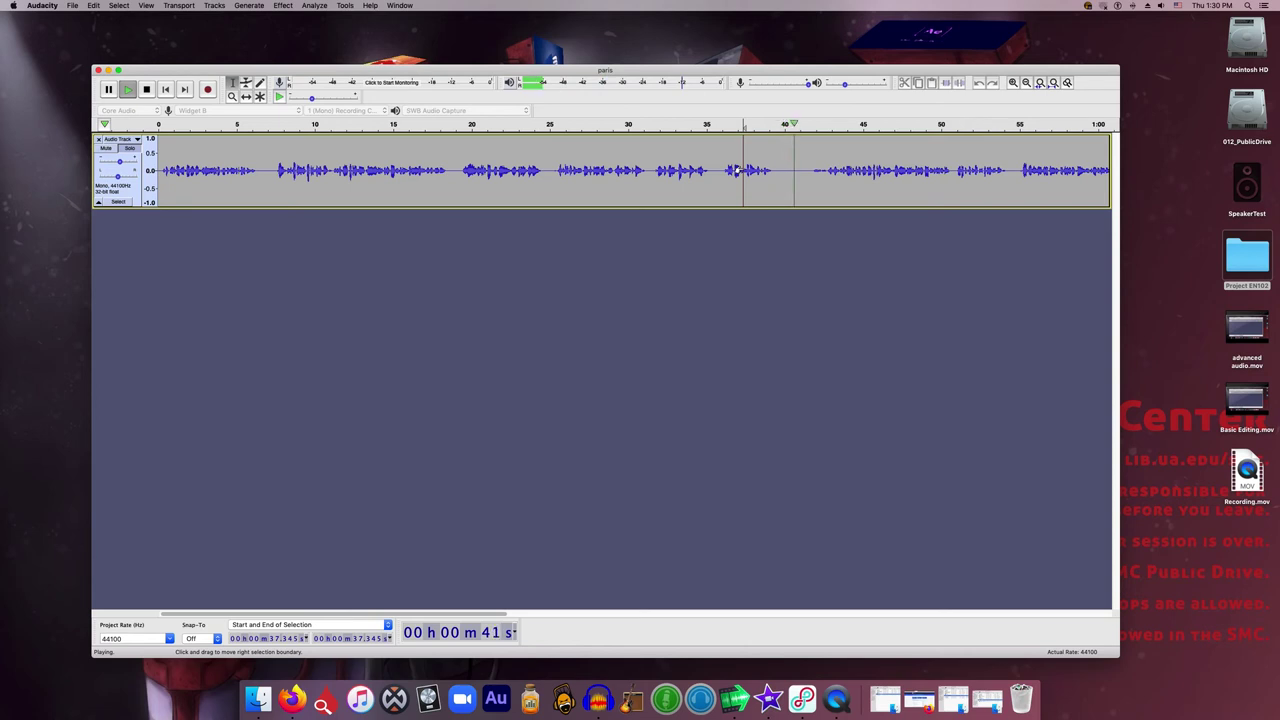
{"action": "key", "text": "space"}
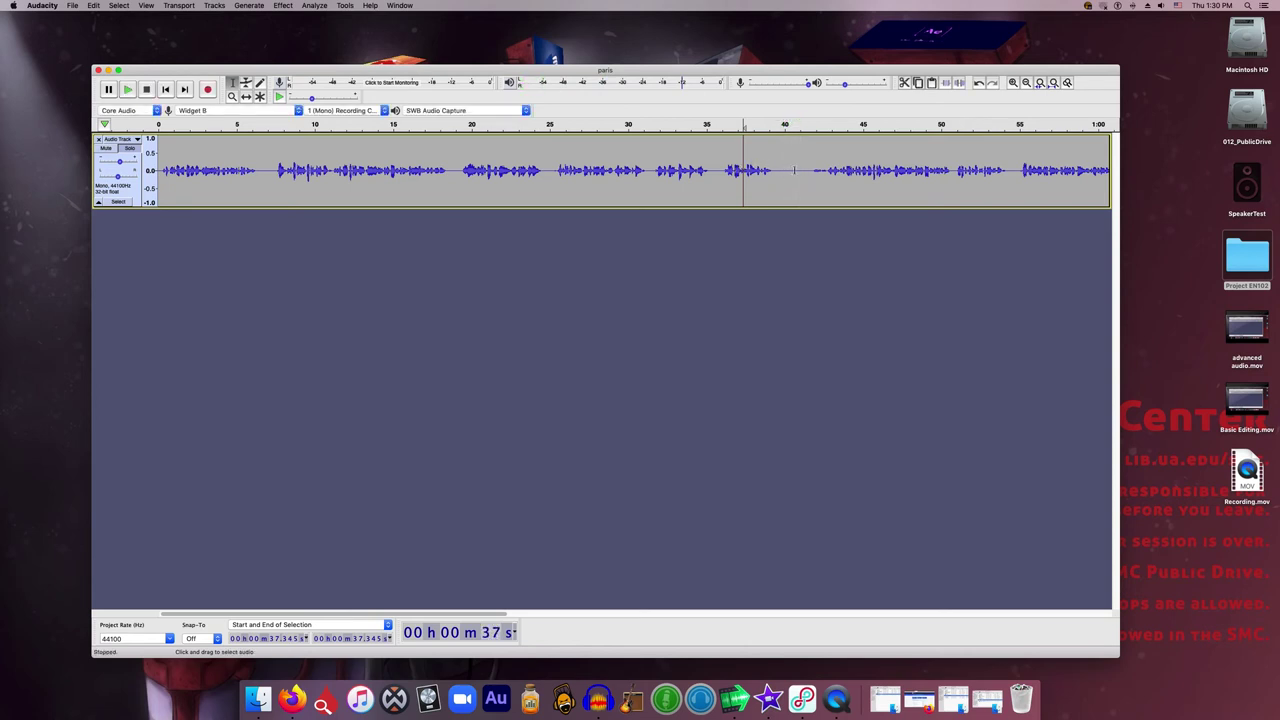
Step: Delete the silent gap from about 40.2 to 40.95 s and play across the cut
{"action": "left_click_drag", "start_coordinate": [799, 171], "coordinate": [787, 171]}
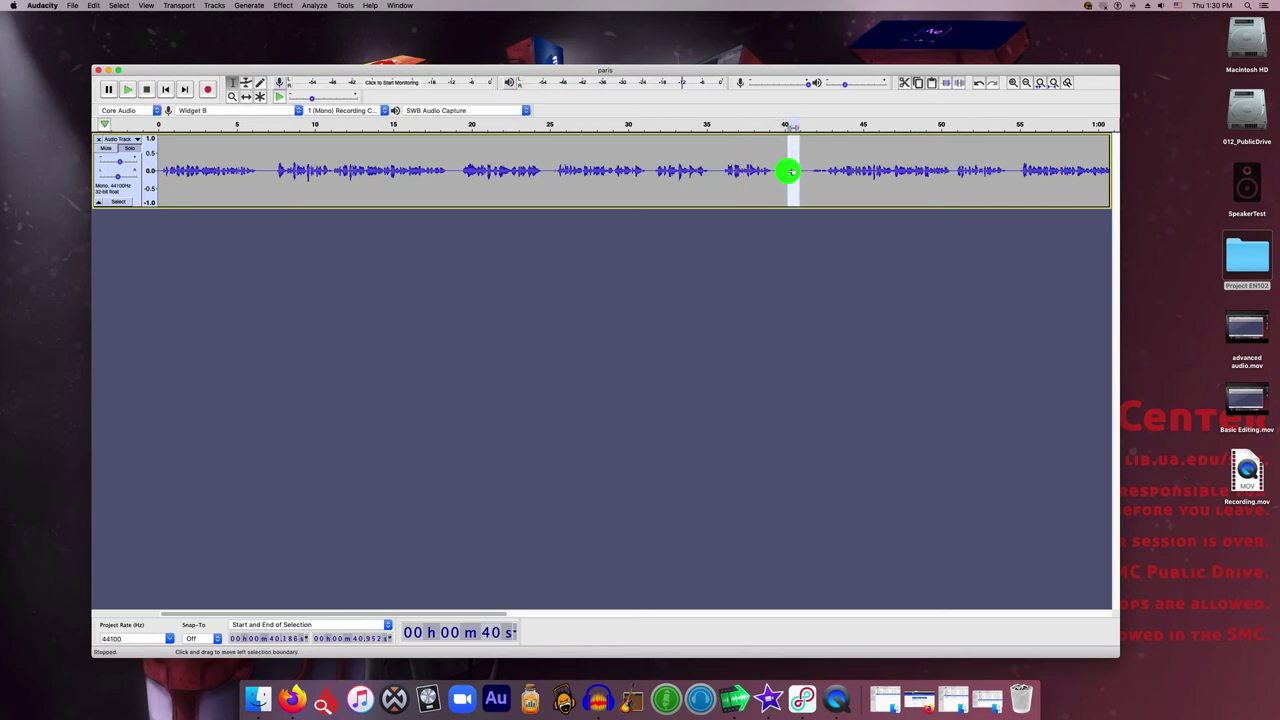
{"action": "key", "text": "Delete"}
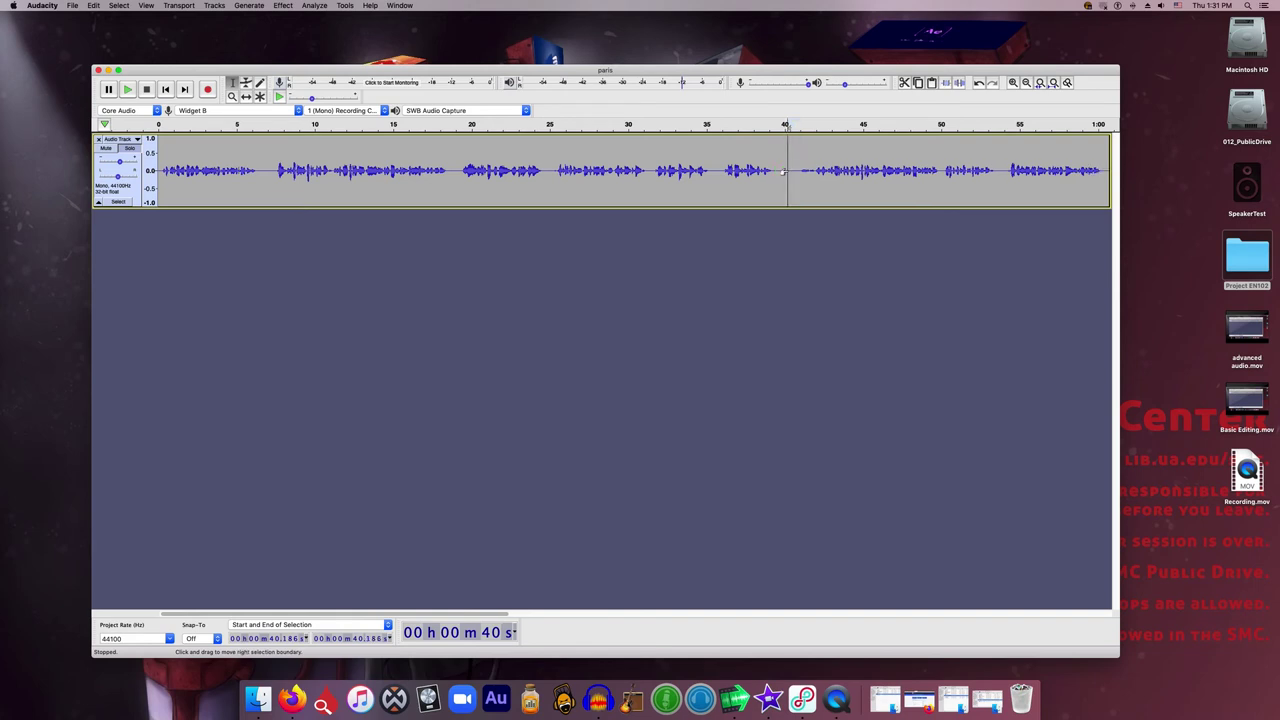
{"action": "left_click", "coordinate": [749, 171]}
{"action": "key", "text": "space"}
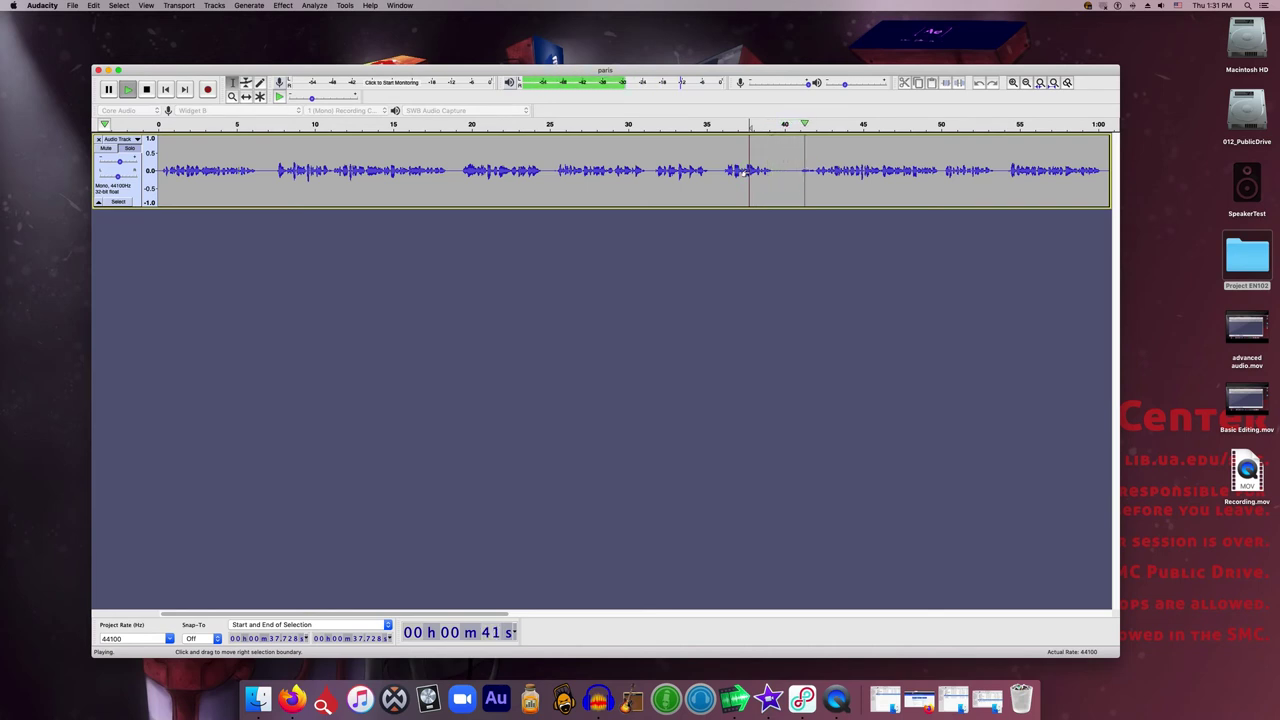
{"action": "key", "text": "space"}
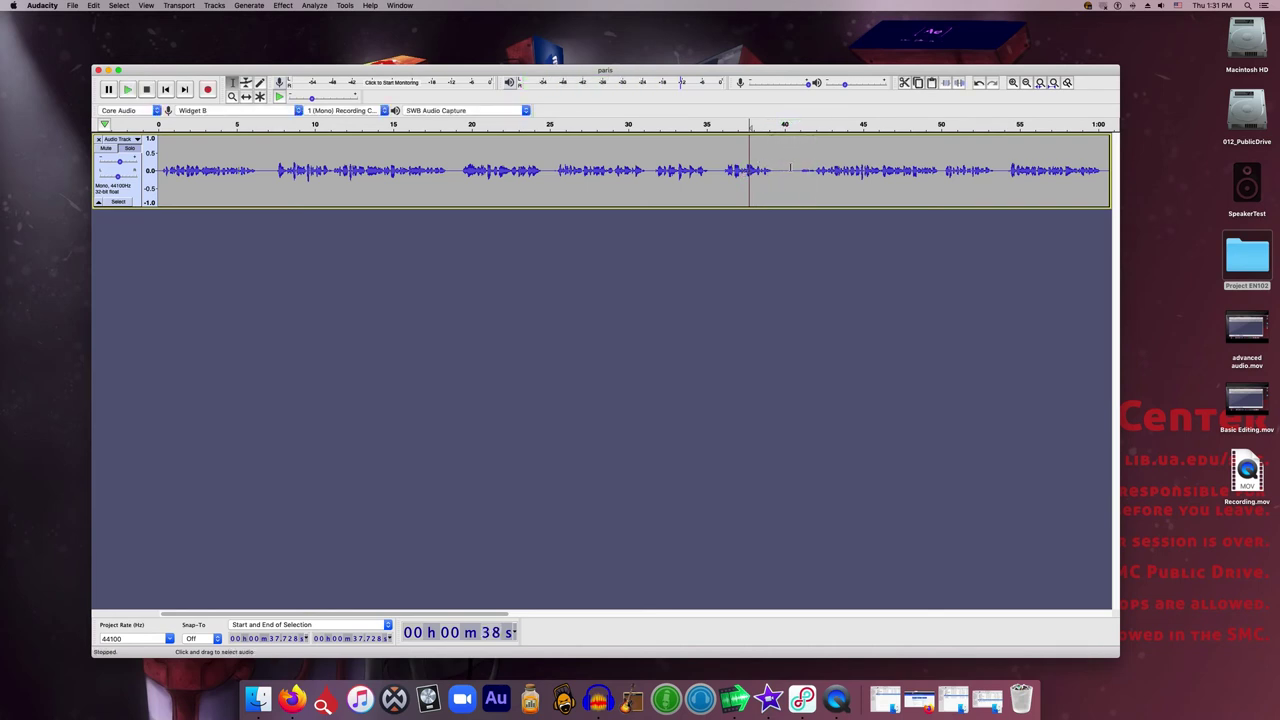
Step: Listen from 40.7 s, delete the silent stretch around 41 s, and replay the cut
{"action": "left_click", "coordinate": [791, 169]}
{"action": "left_click", "coordinate": [796, 170]}
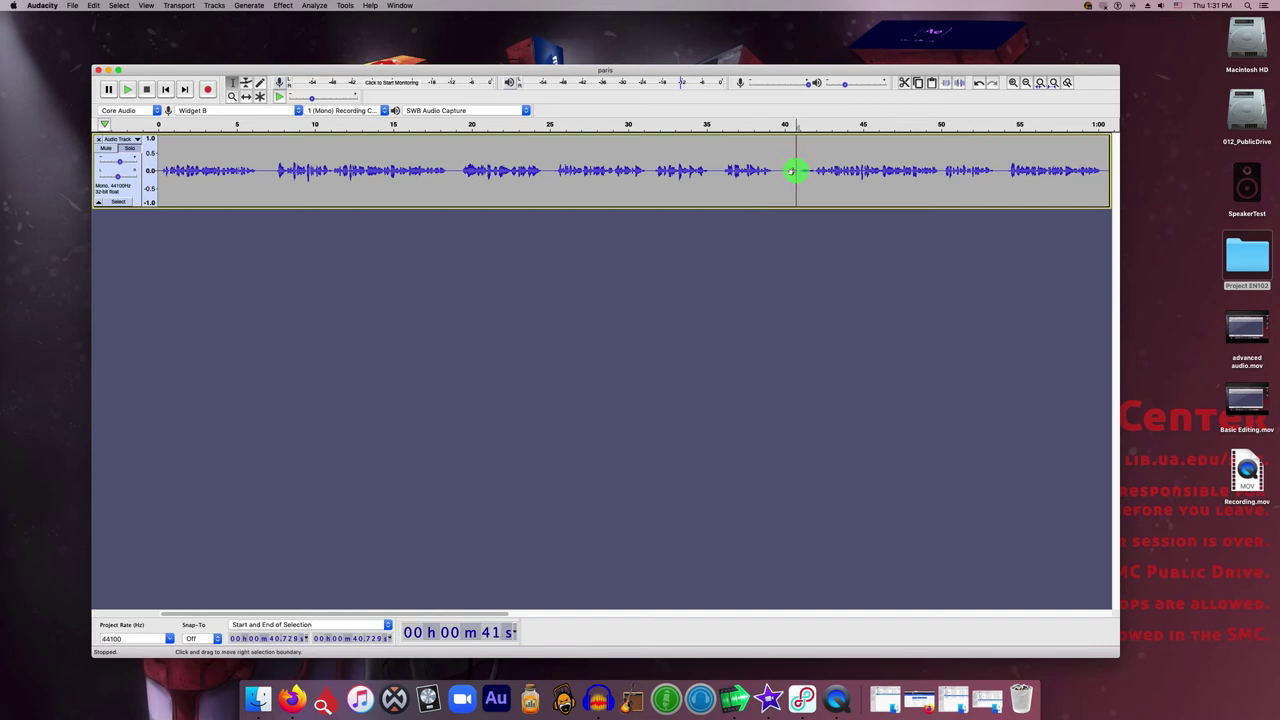
{"action": "key", "text": "space"}
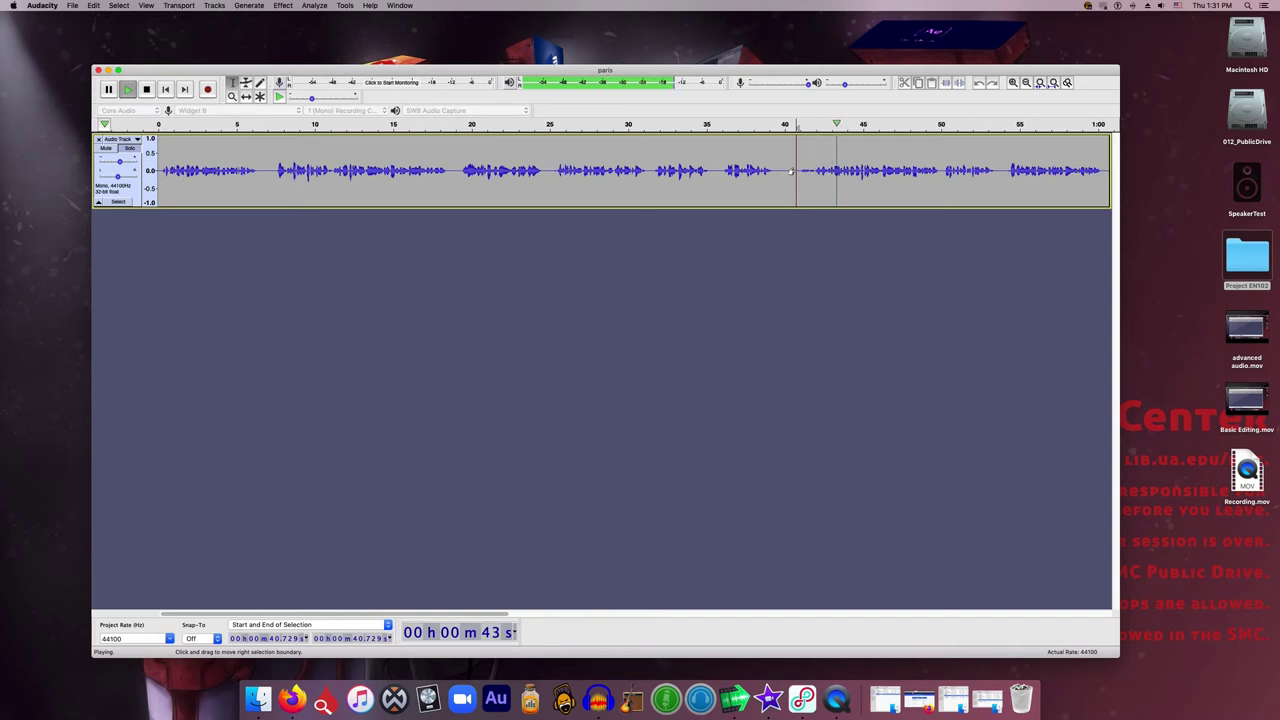
{"action": "key", "text": "space"}
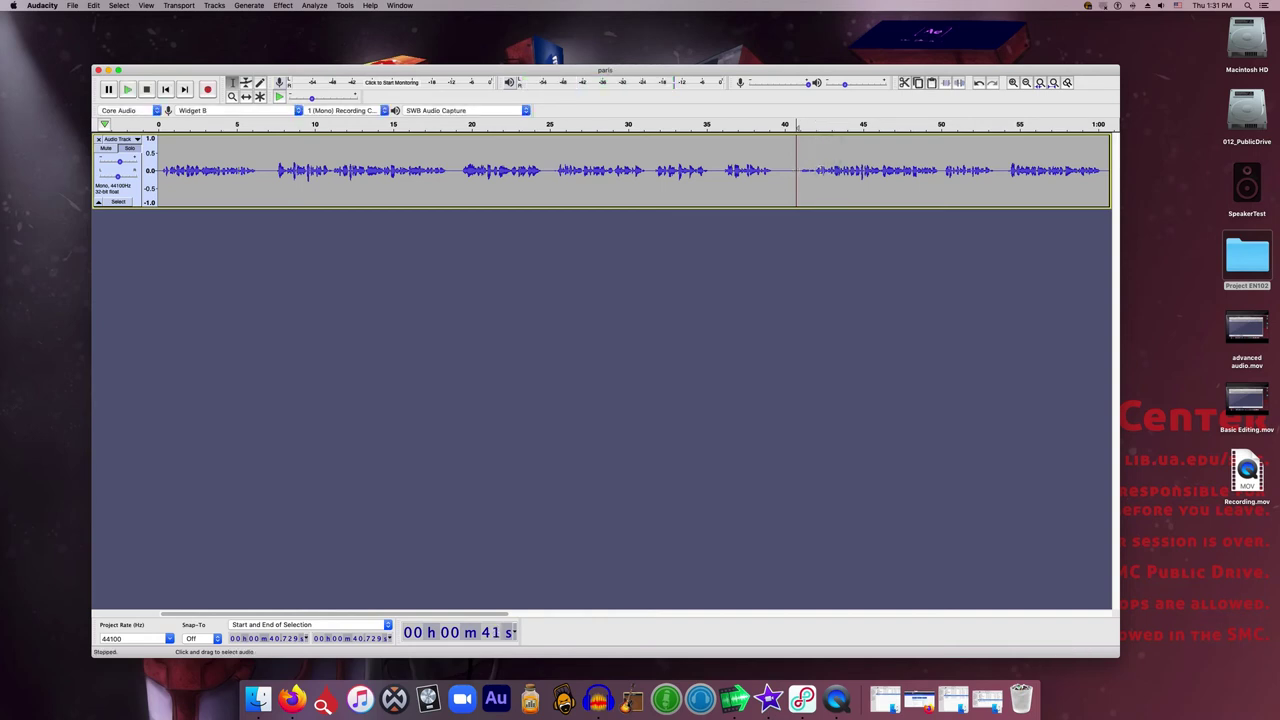
{"action": "left_click_drag", "start_coordinate": [822, 170], "coordinate": [796, 170]}
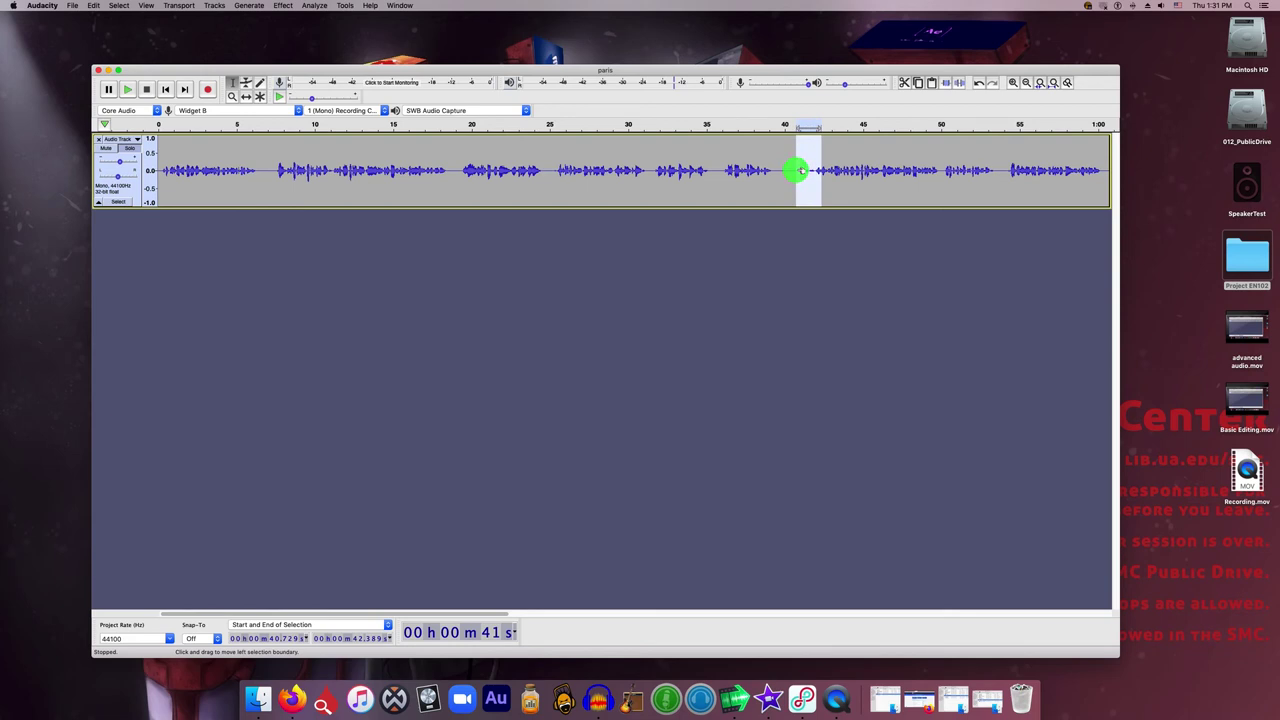
{"action": "key", "text": "Delete"}
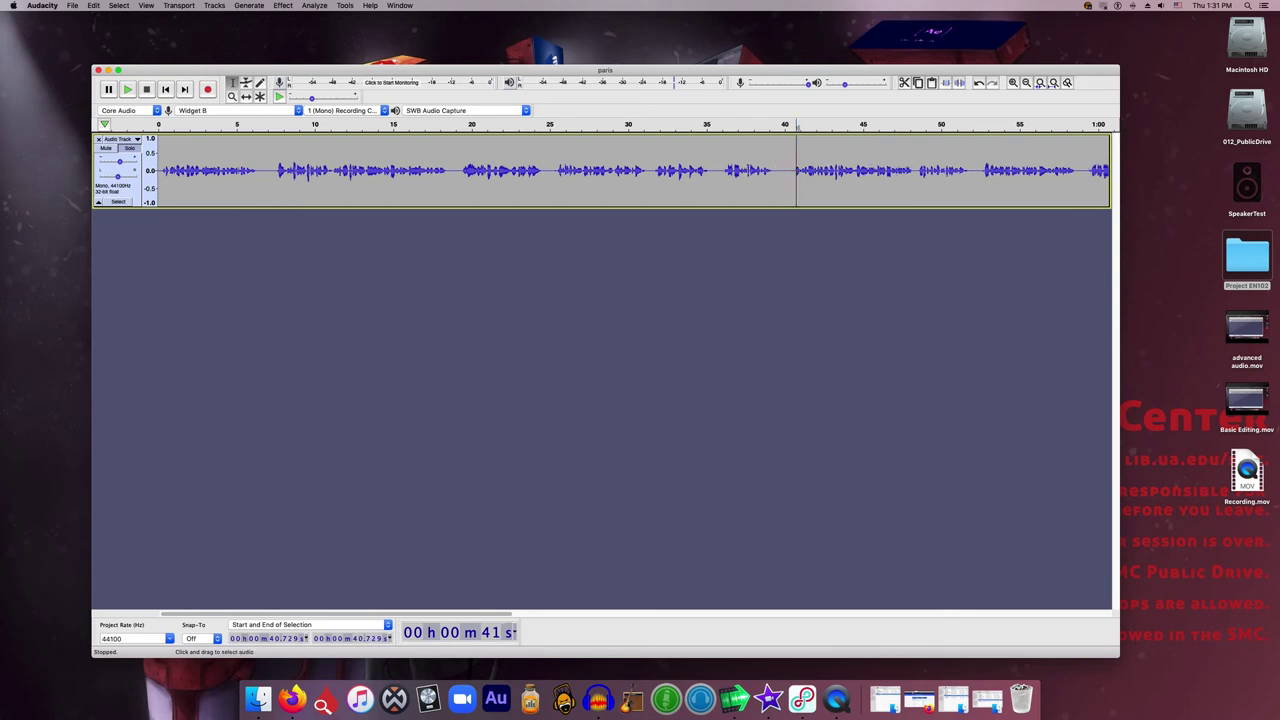
{"action": "left_click", "coordinate": [746, 170]}
{"action": "key", "text": "space"}
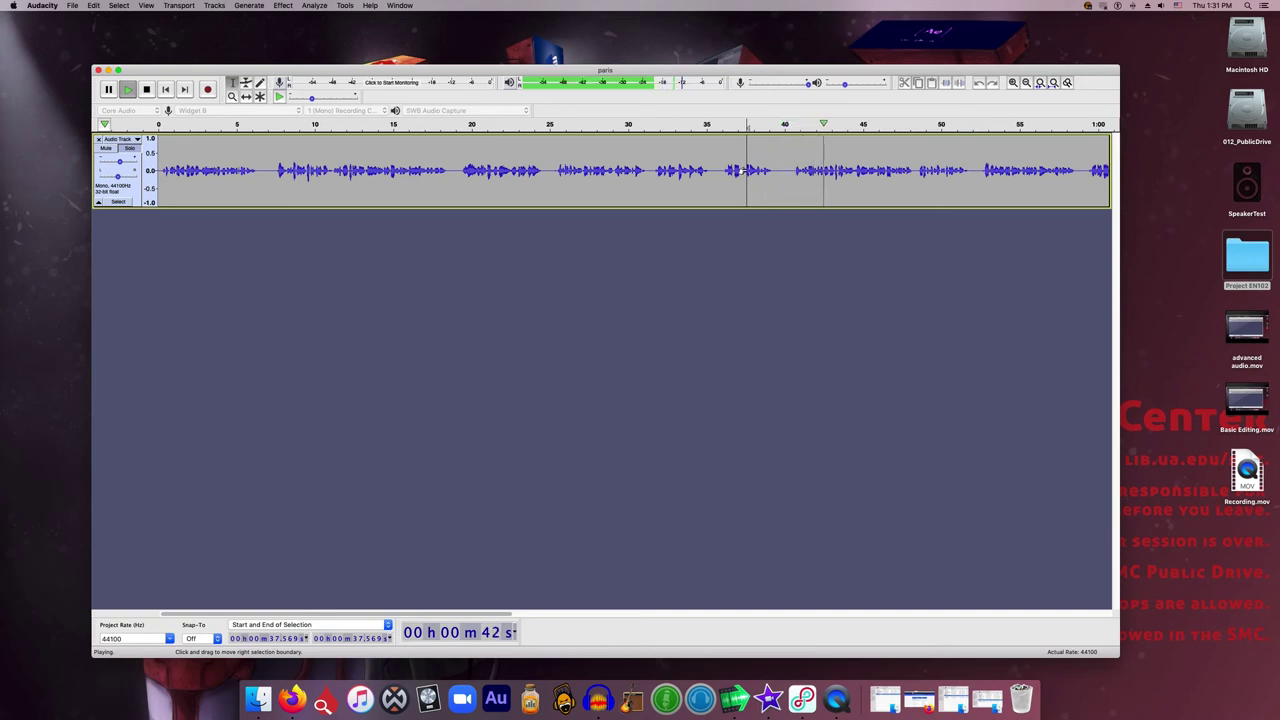
{"action": "key", "text": "space"}
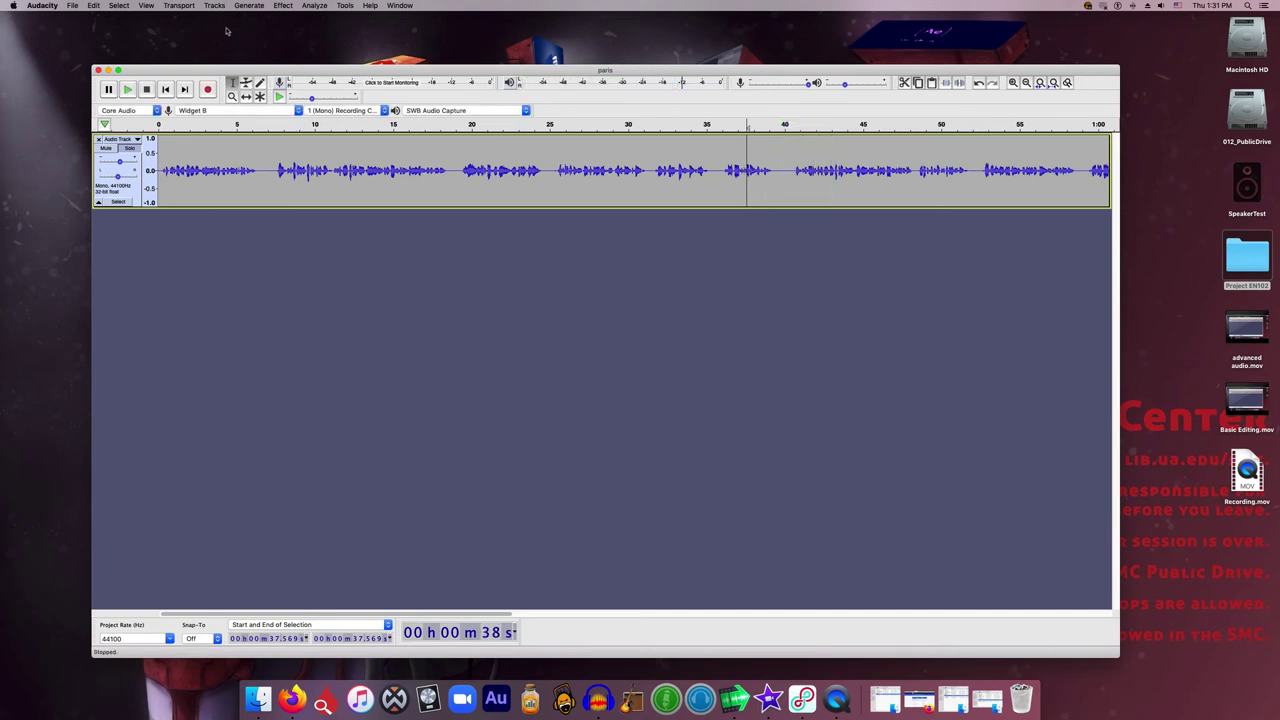
Step: Undo that deletion, delete a shorter part of the gap, and replay from about 37.9 s
{"action": "left_click", "coordinate": [96, 6]}
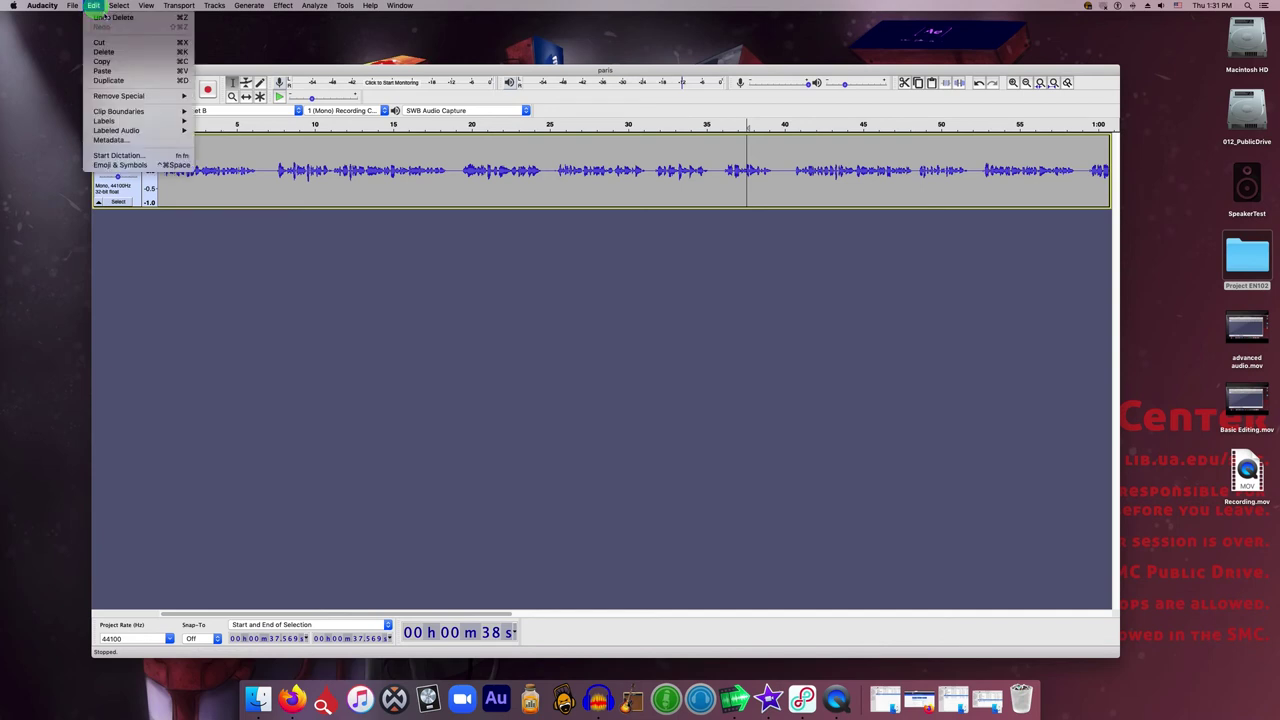
{"action": "left_click", "coordinate": [106, 16]}
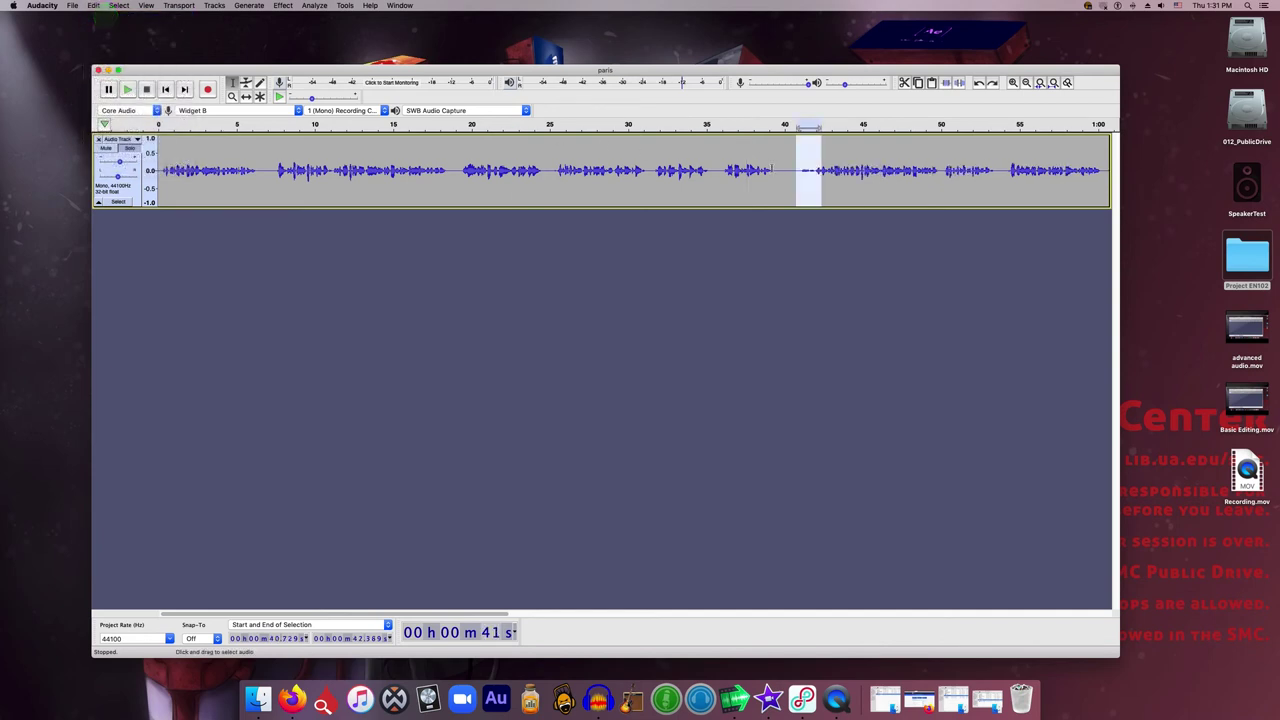
{"action": "left_click", "coordinate": [813, 170]}
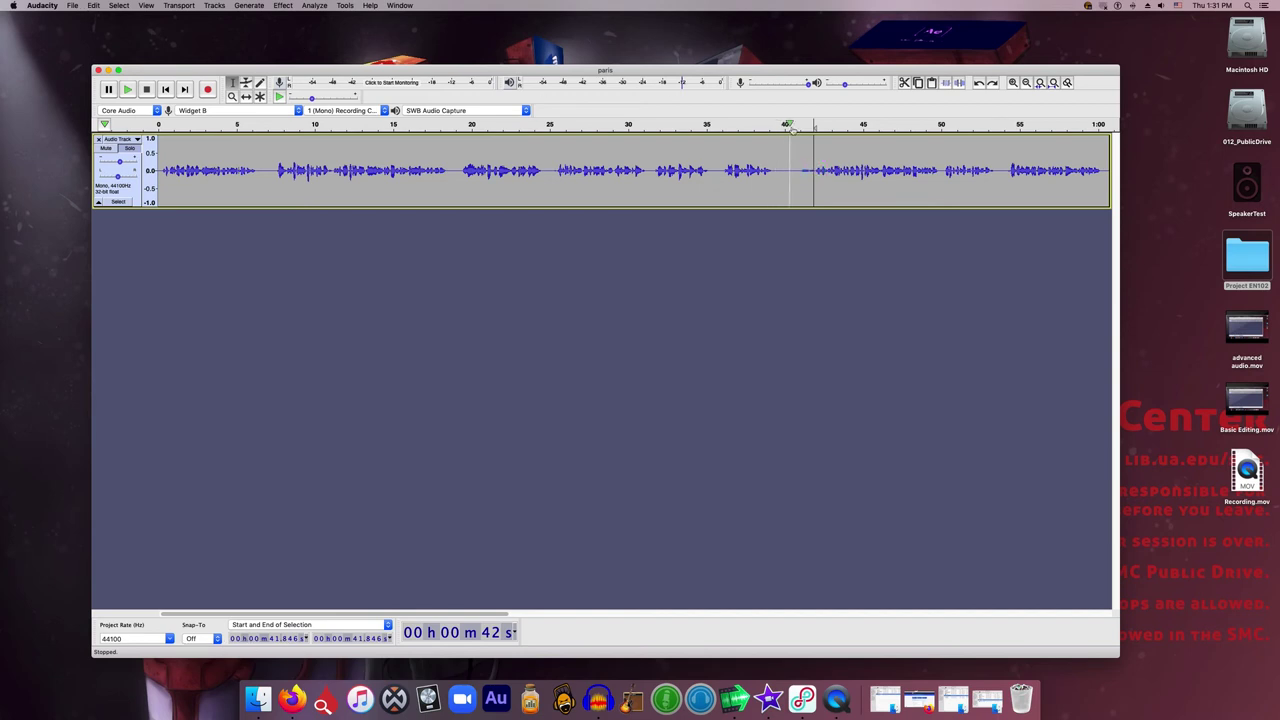
{"action": "left_click_drag", "start_coordinate": [810, 170], "coordinate": [796, 170]}
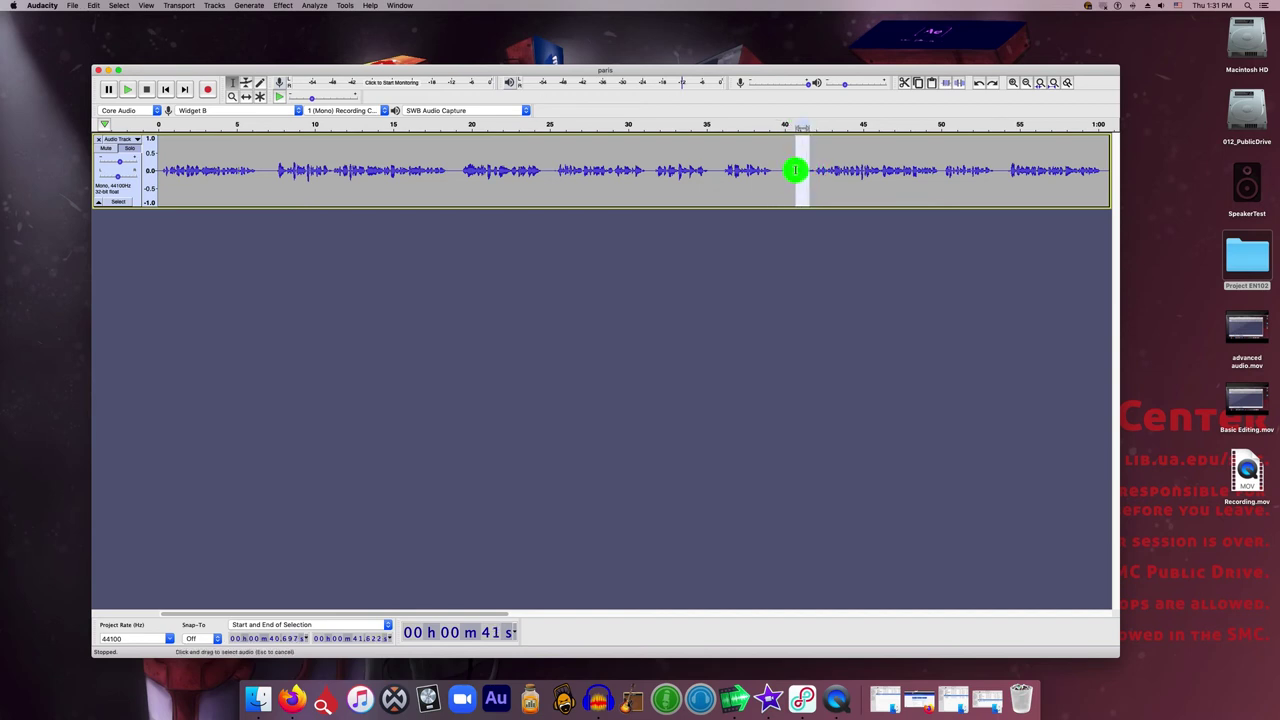
{"action": "key", "text": "Delete"}
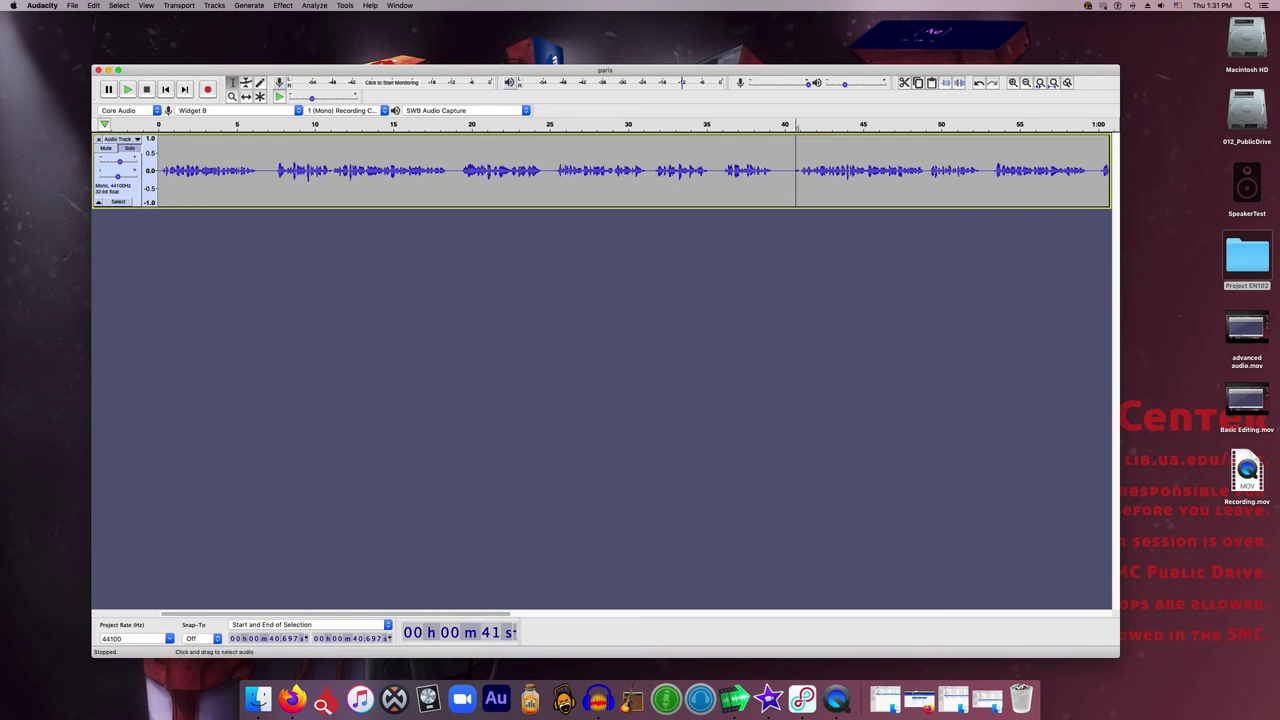
{"action": "left_click", "coordinate": [751, 170]}
{"action": "key", "text": "space"}
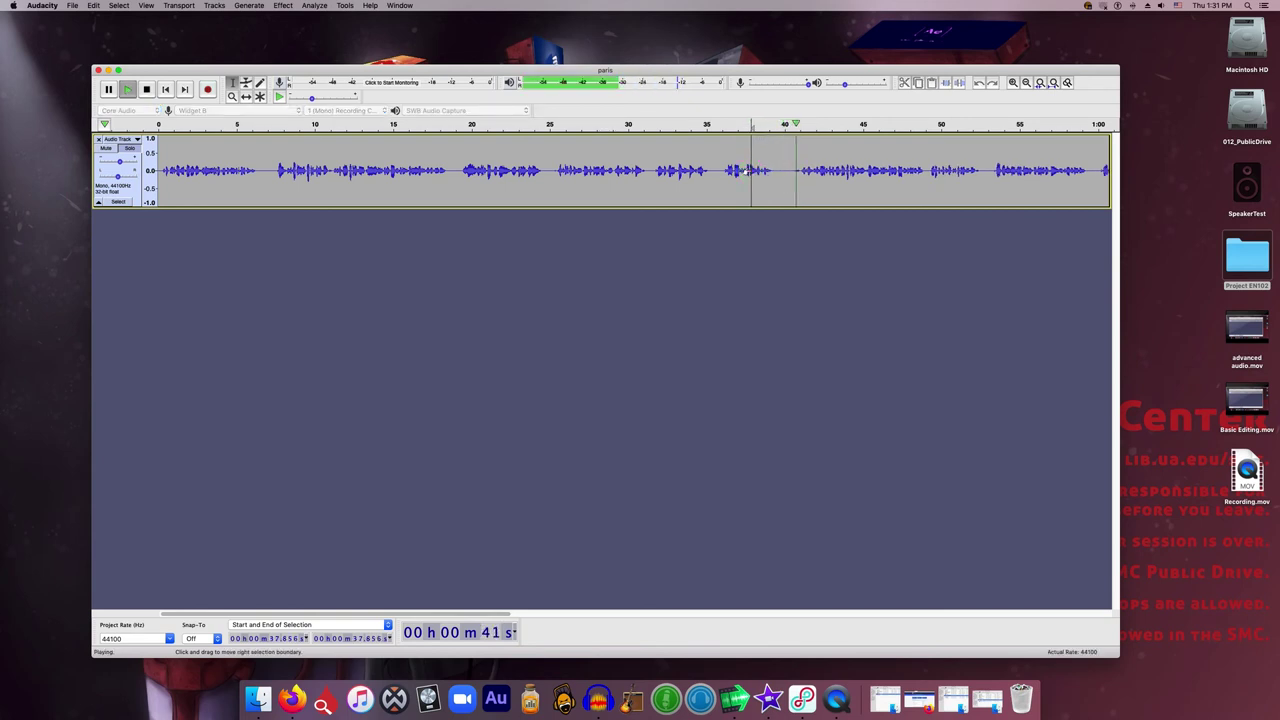
{"action": "key", "text": "space"}
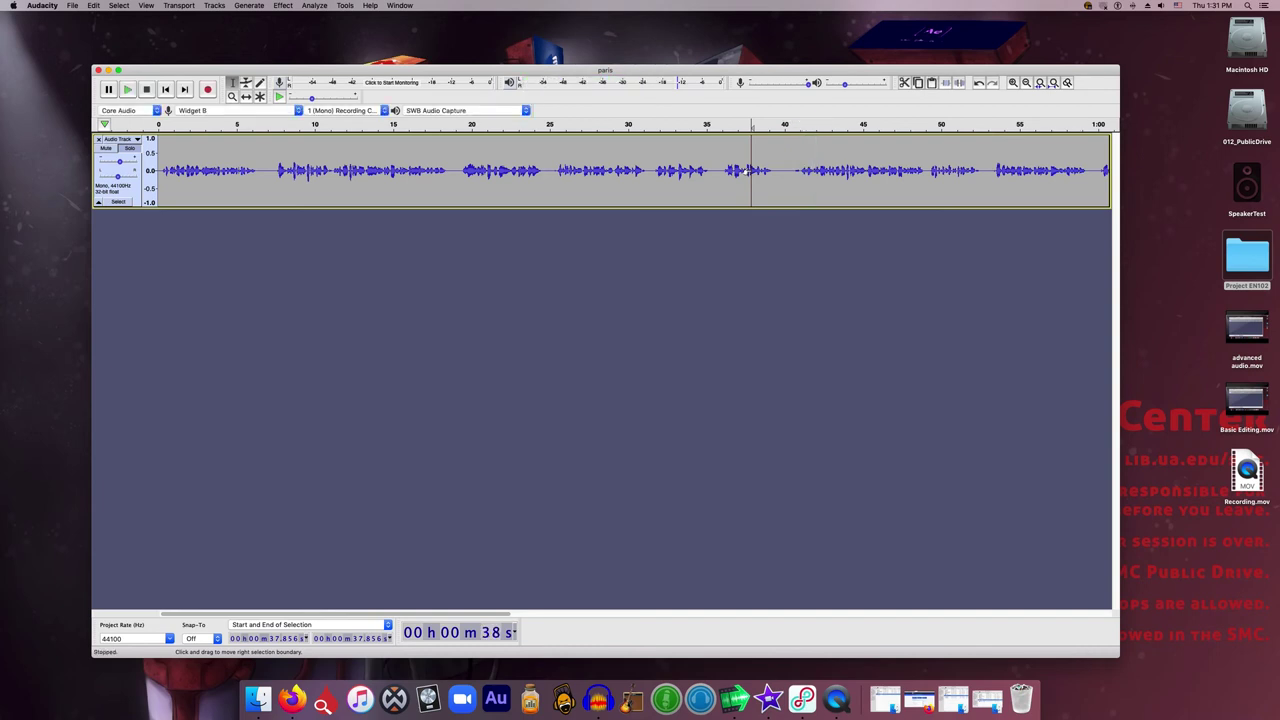
Step: Zoom in twice and play from about 36.1 s and 40.5 s to locate the pause
{"action": "left_click", "coordinate": [1012, 83]}
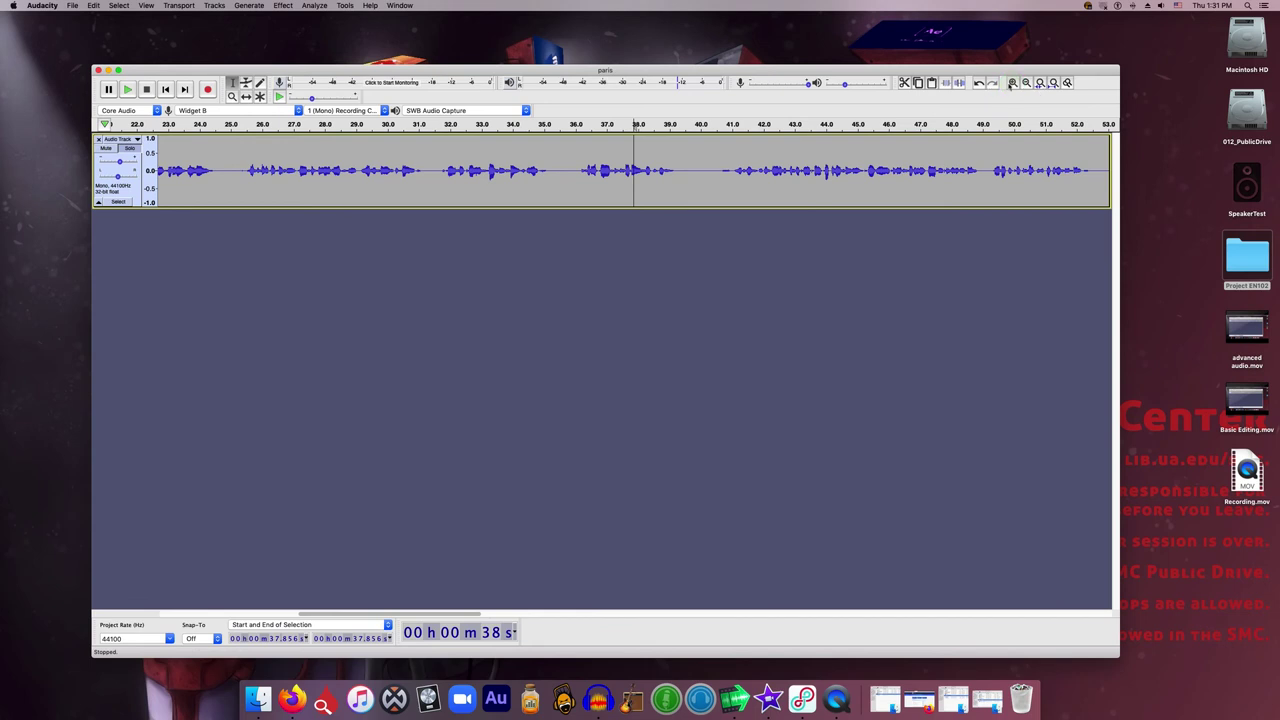
{"action": "left_click", "coordinate": [1012, 83]}
{"action": "left_click", "coordinate": [524, 170]}
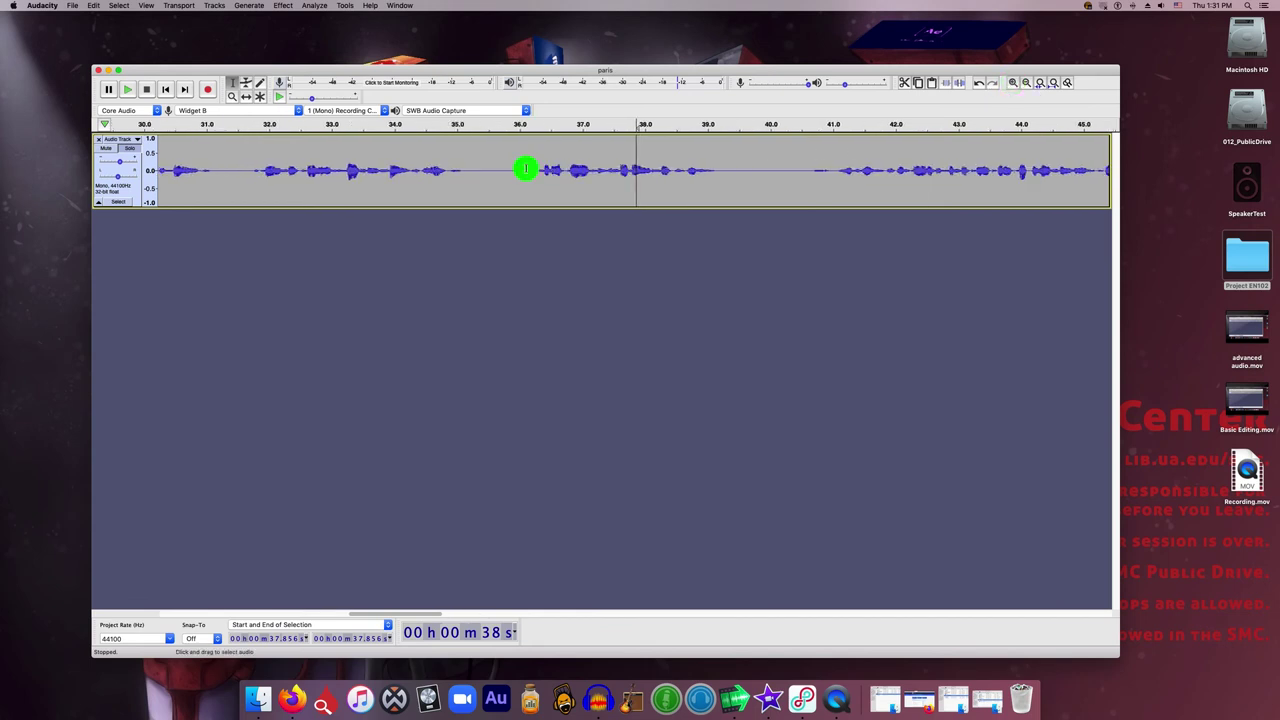
{"action": "key", "text": "space"}
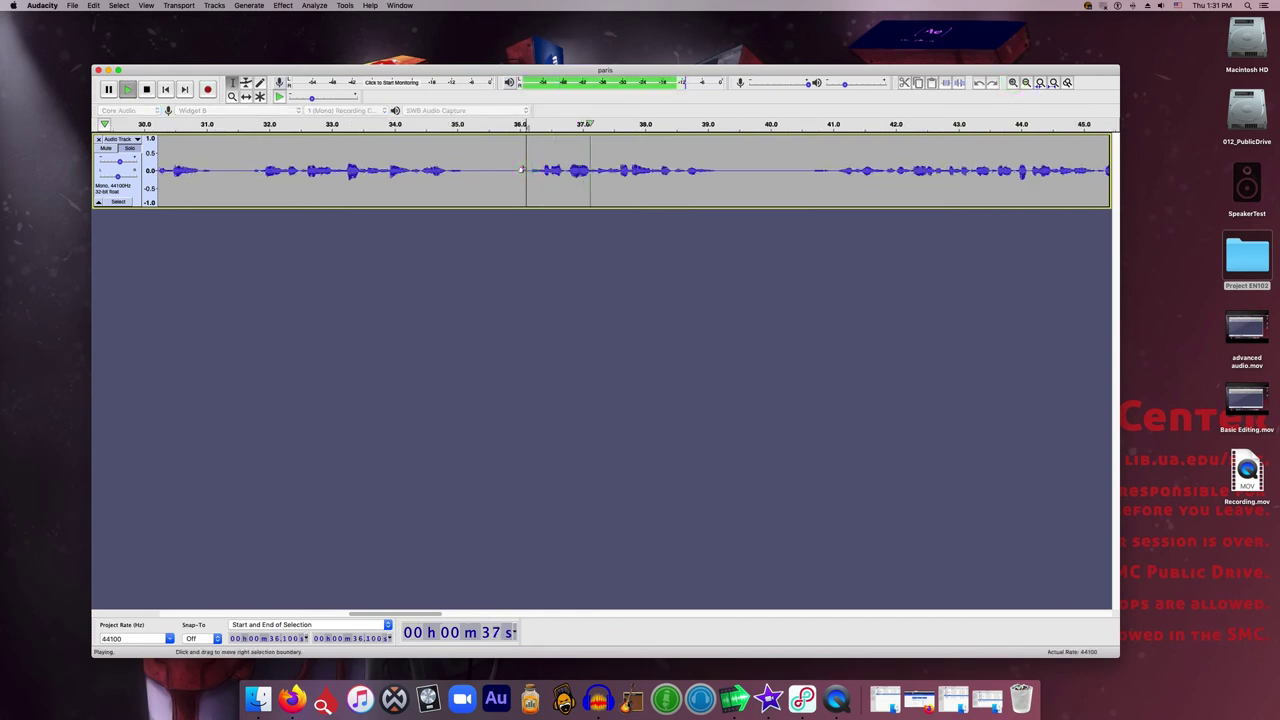
{"action": "key", "text": "space"}
{"action": "left_click", "coordinate": [803, 171]}
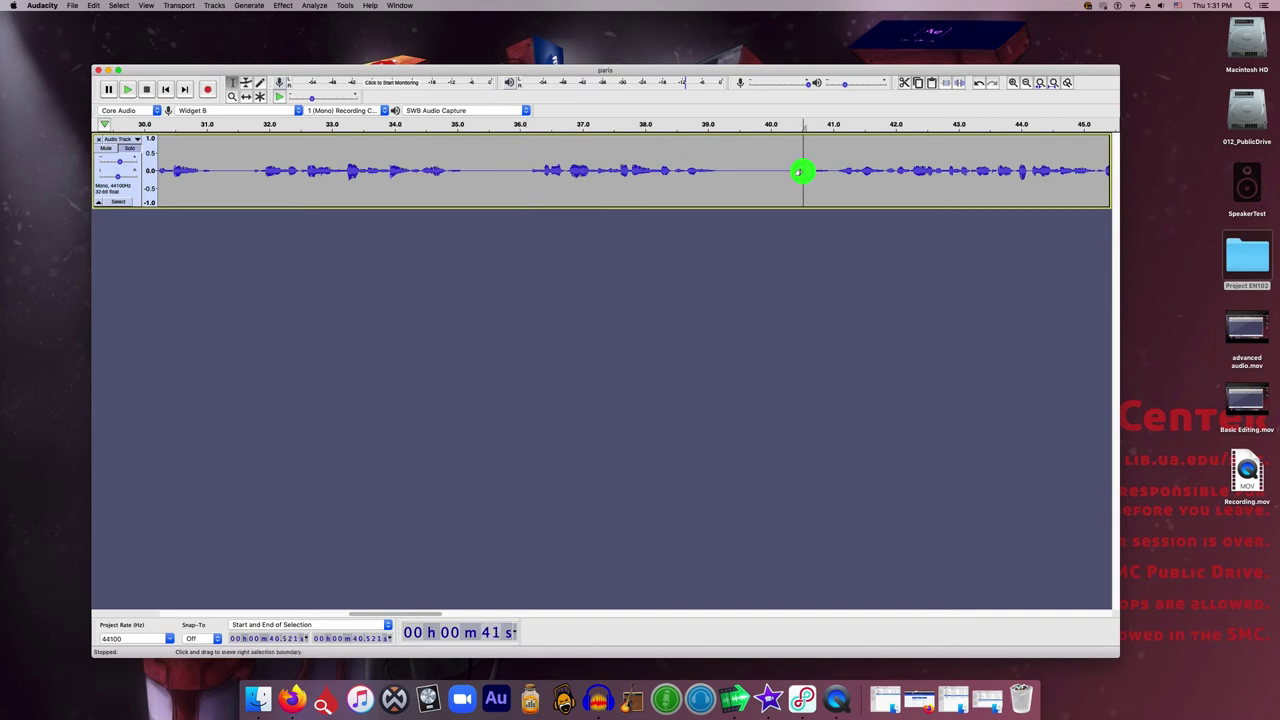
{"action": "key", "text": "space"}
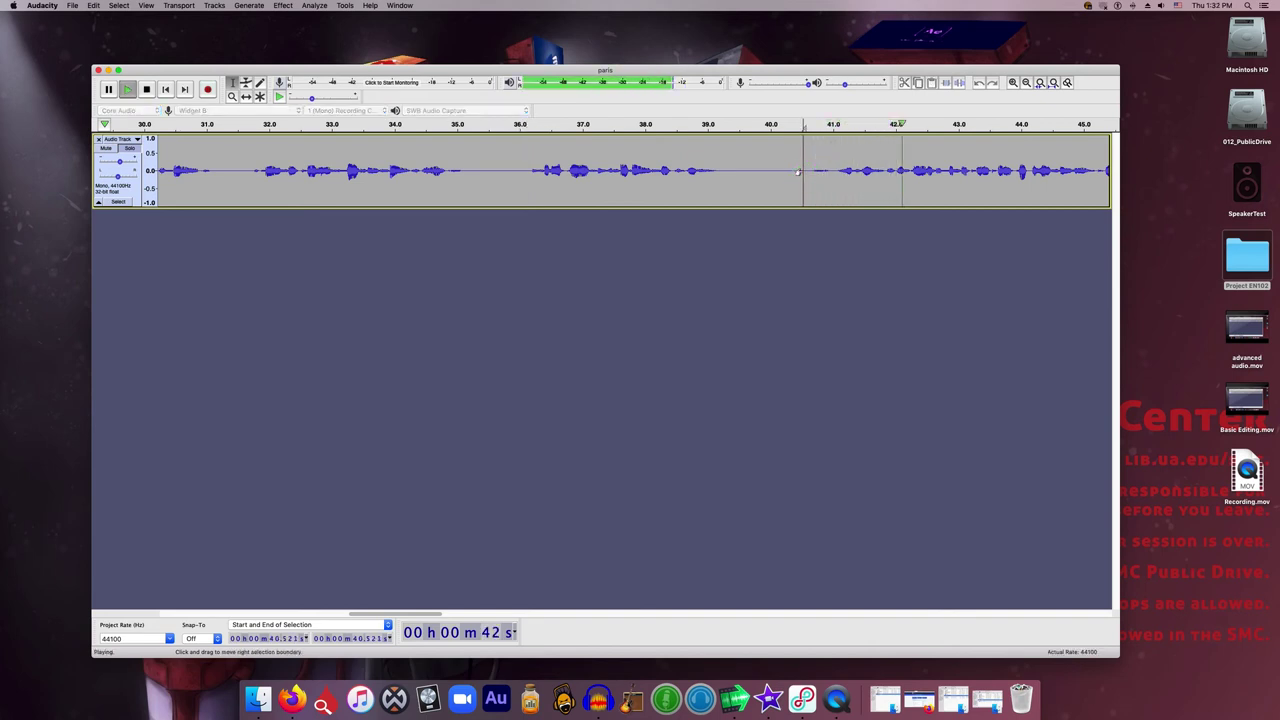
{"action": "key", "text": "space"}
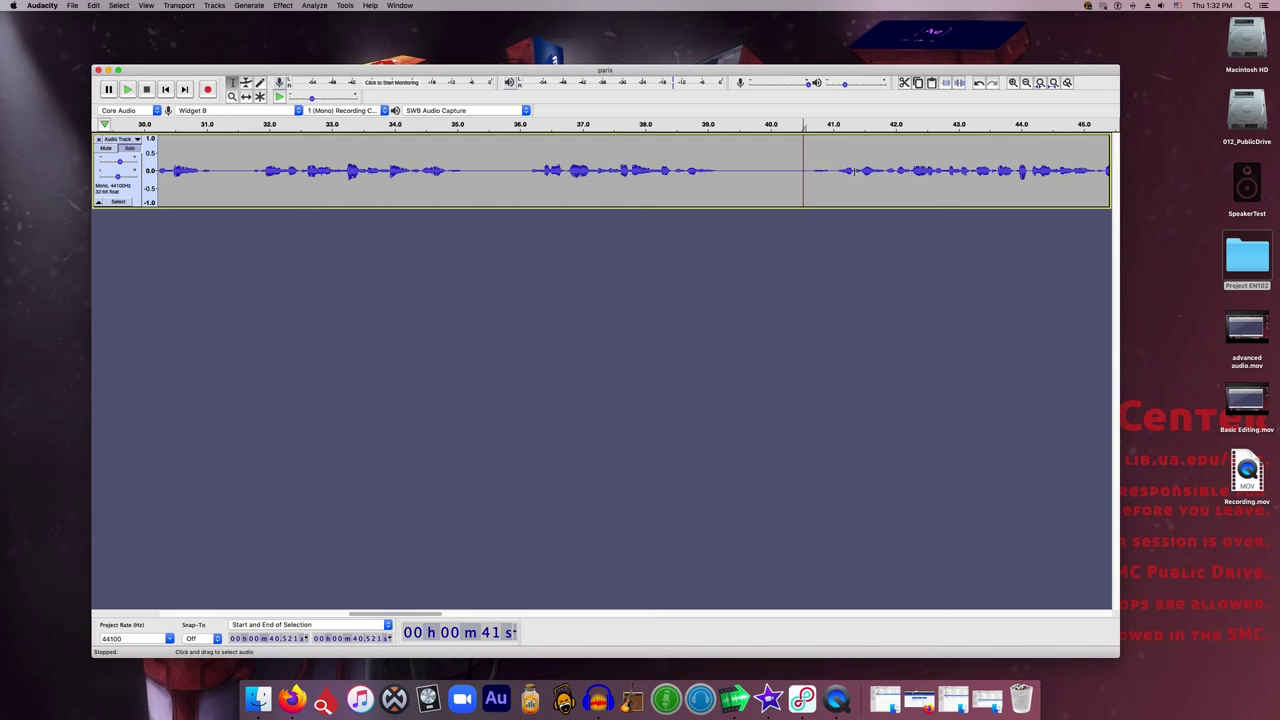
Step: Delete the pause from 40.58 to 41.33 s and play through the cut from 39.6 s
{"action": "left_click_drag", "start_coordinate": [852, 170], "coordinate": [808, 170]}
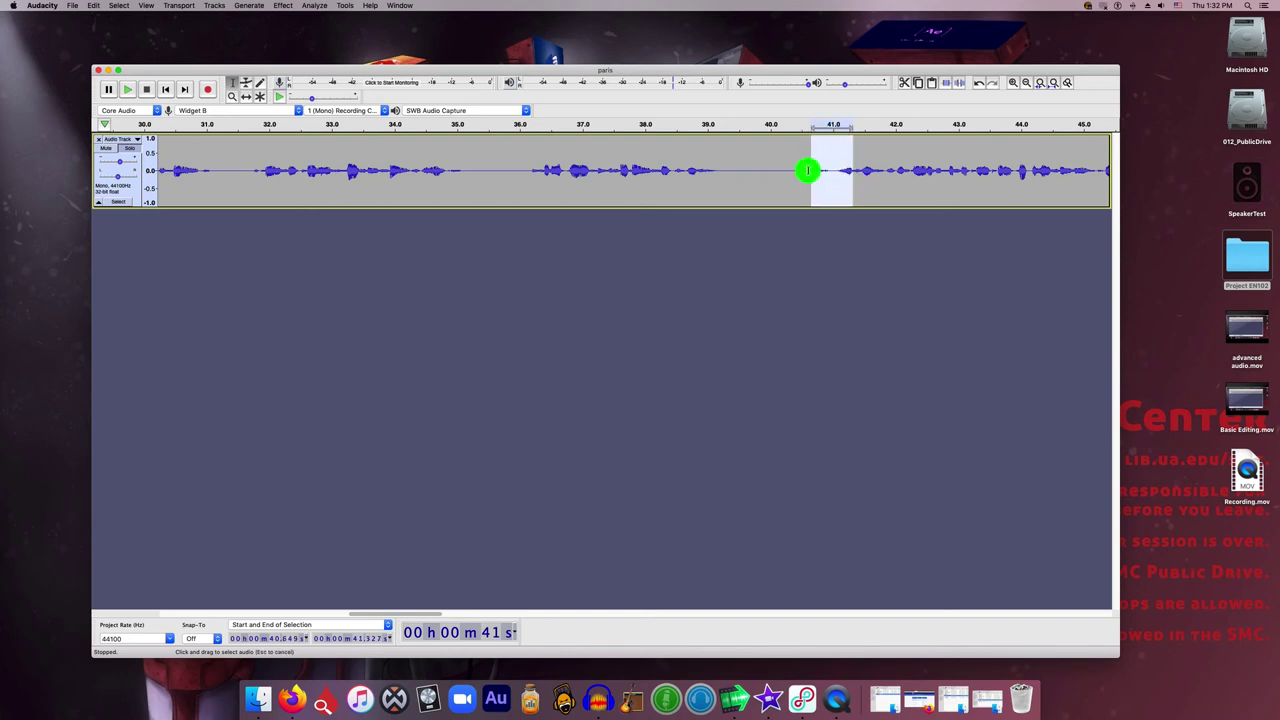
{"action": "key", "text": "Delete"}
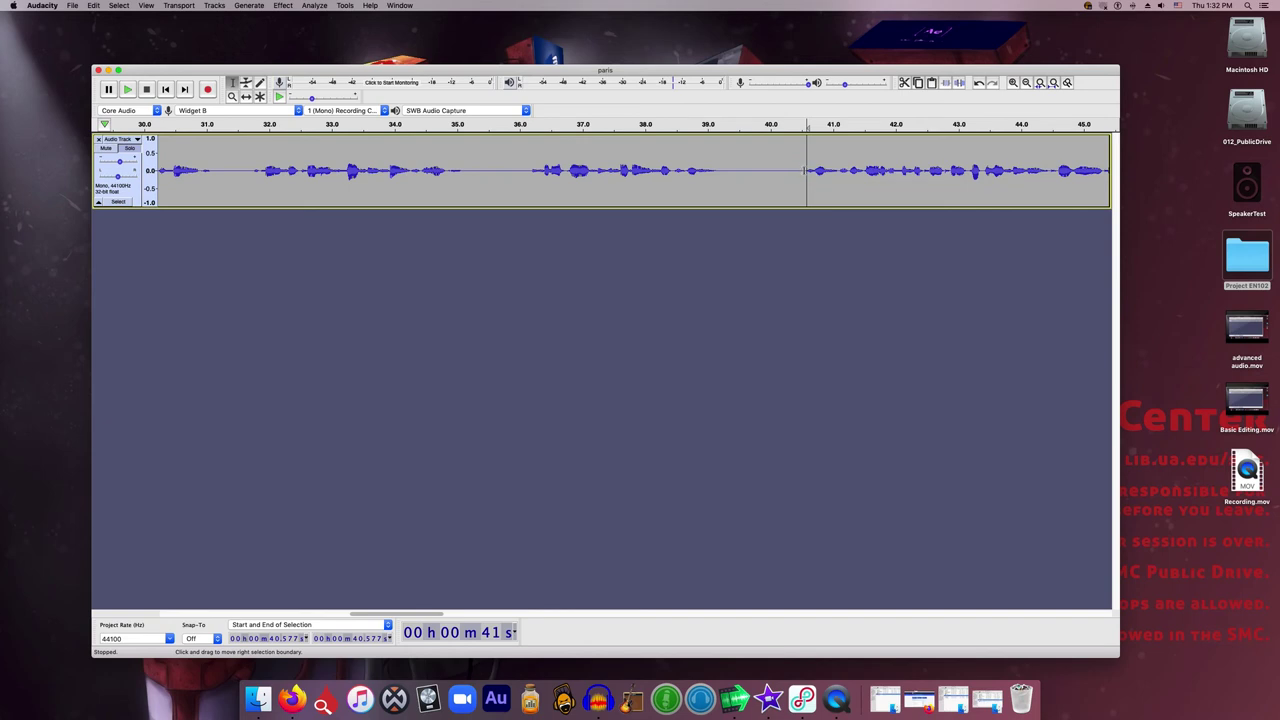
{"action": "left_click", "coordinate": [745, 169]}
{"action": "key", "text": "space"}
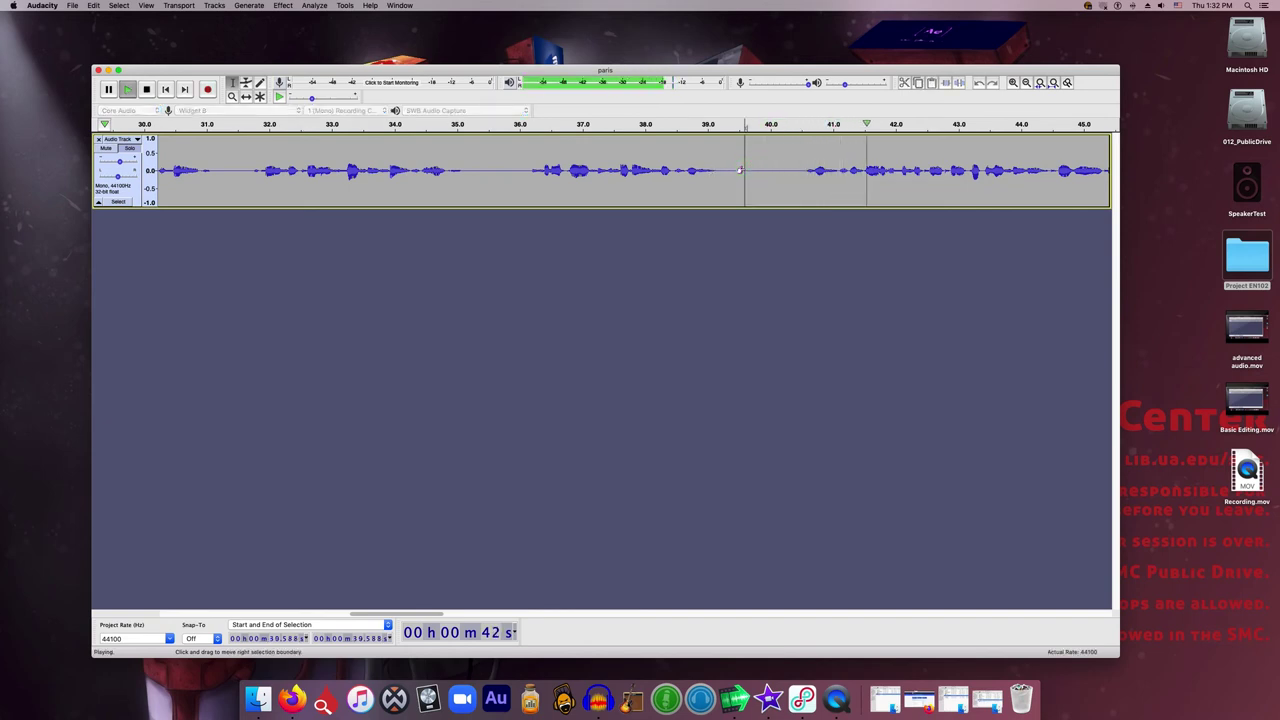
{"action": "key", "text": "space"}
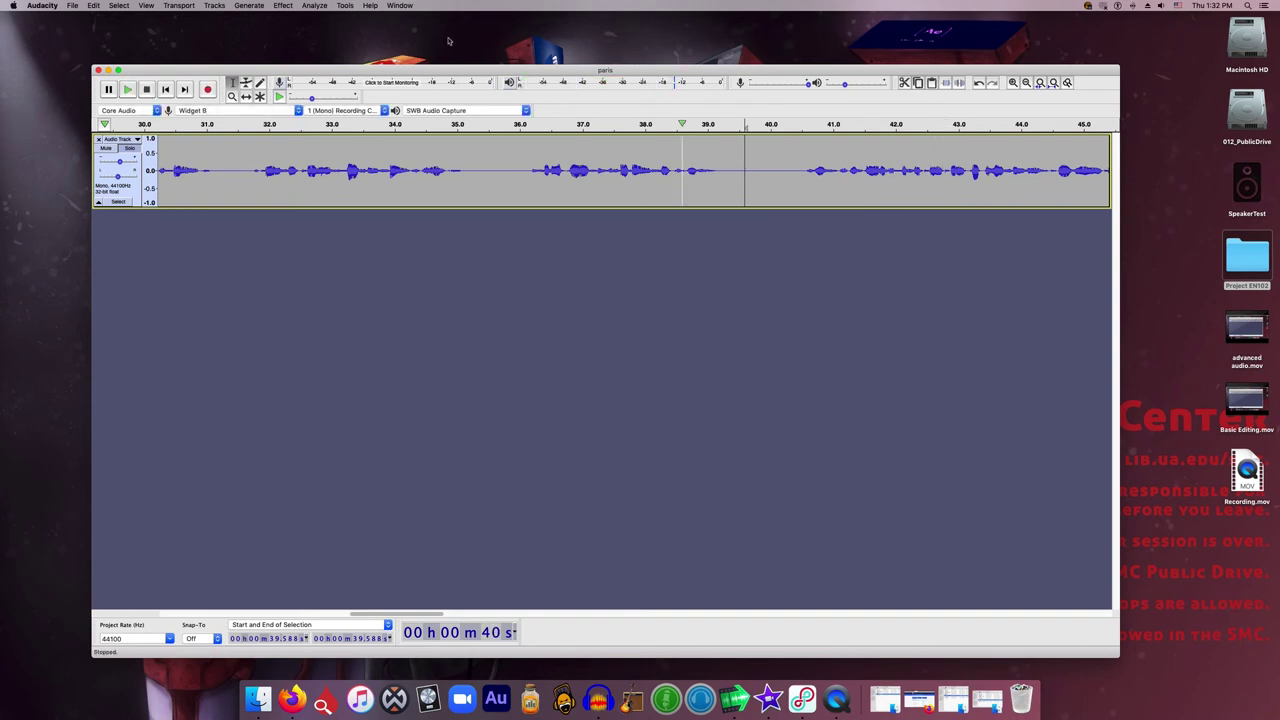
Step: Undo that cut, delete a smaller part of the pause, and replay it
{"action": "left_click", "coordinate": [95, 6]}
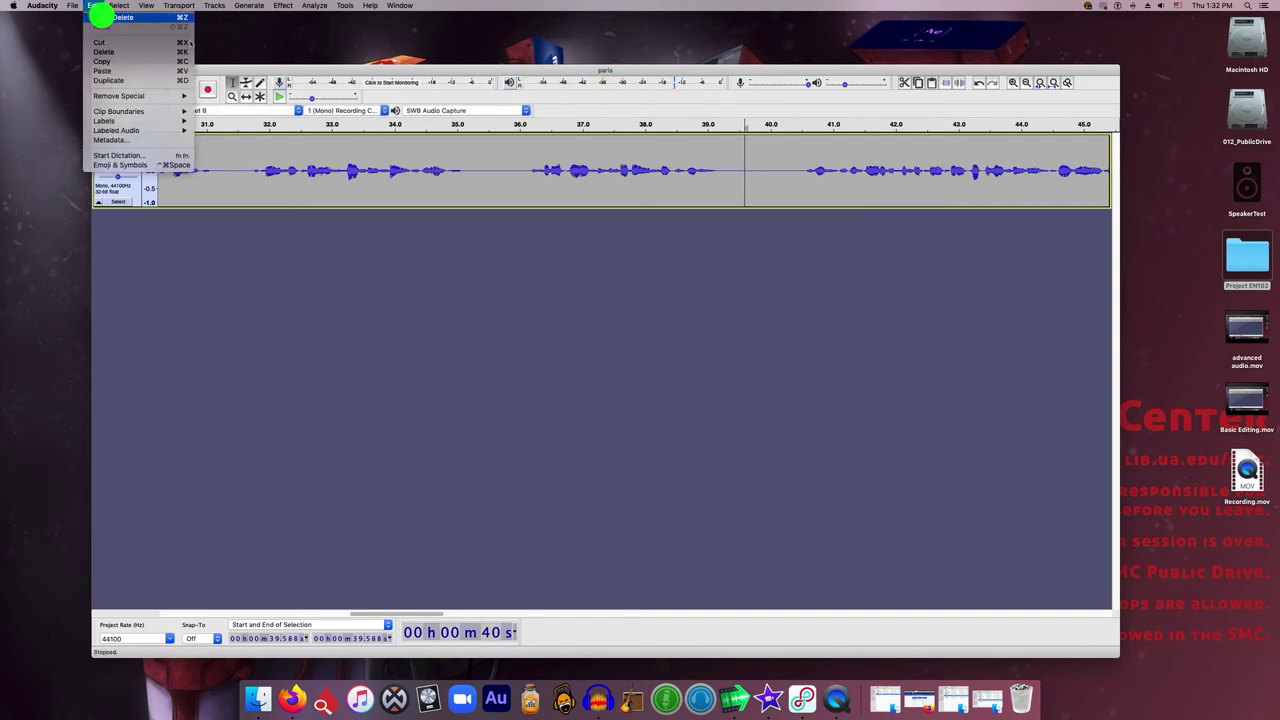
{"action": "left_click", "coordinate": [95, 6]}
{"action": "mouse_move", "coordinate": [806, 172]}
{"action": "left_mouse_down"}
{"action": "mouse_move", "coordinate": [852, 172]}
{"action": "mouse_move", "coordinate": [811, 171]}
{"action": "left_mouse_up"}
{"action": "key", "text": "Delete"}
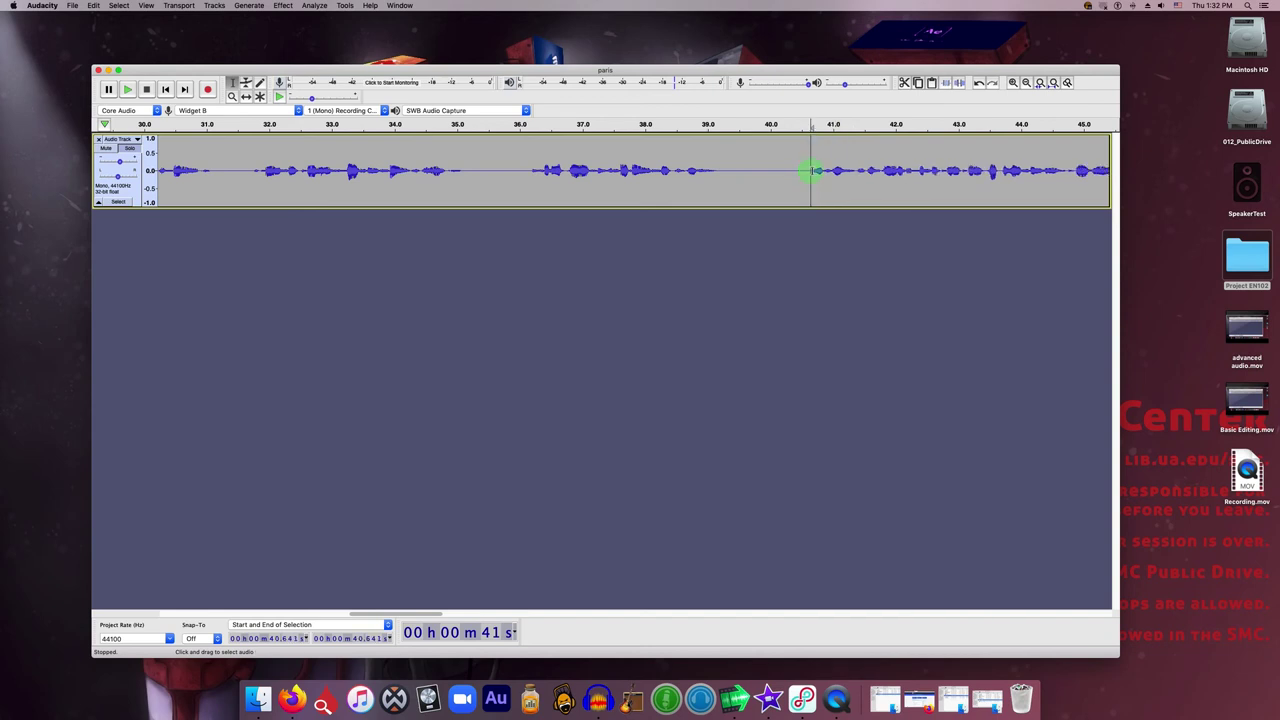
{"action": "key", "text": "space"}
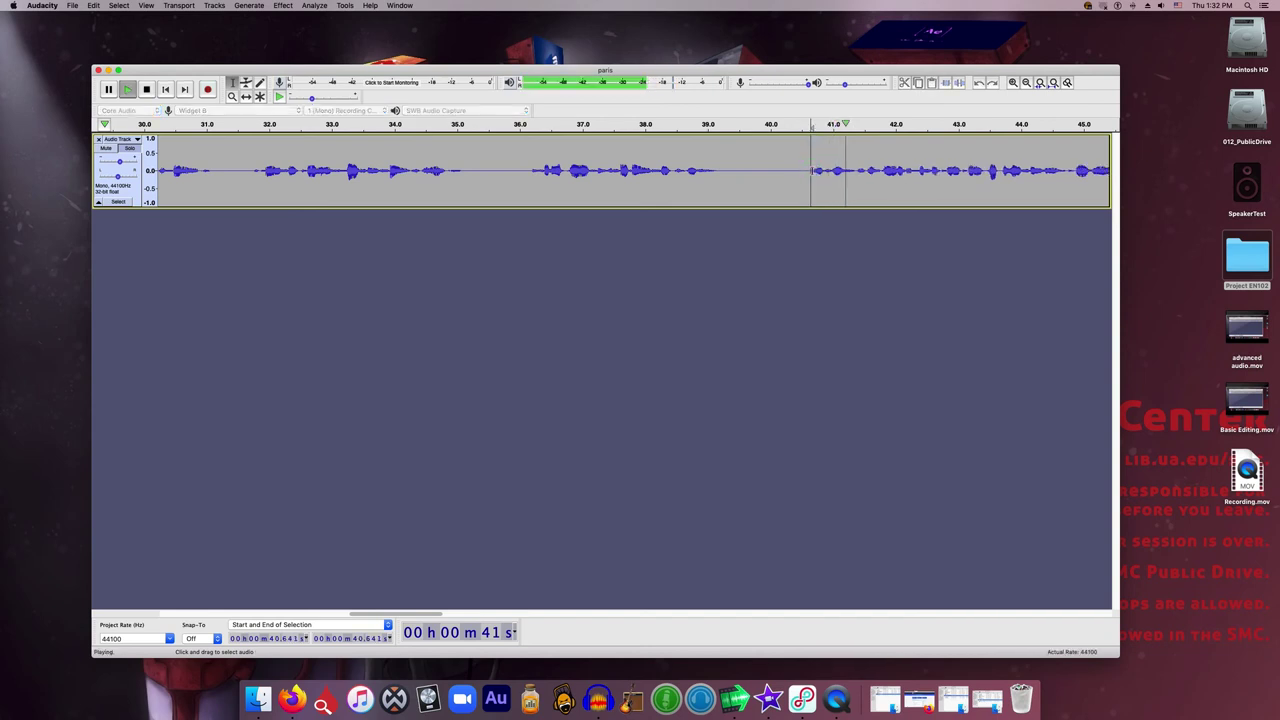
{"action": "key", "text": "space"}
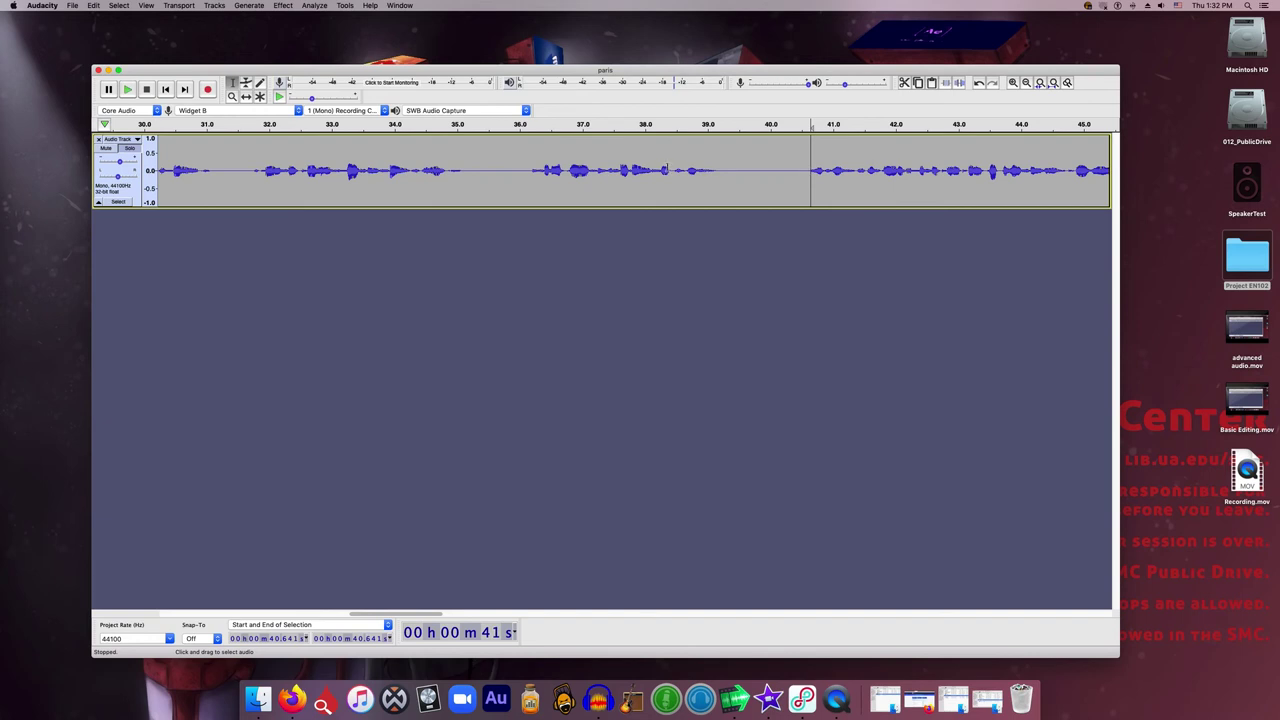
Step: Play from about 38.4 seconds to listen across the pause before trimming it
{"action": "left_click", "coordinate": [666, 168]}
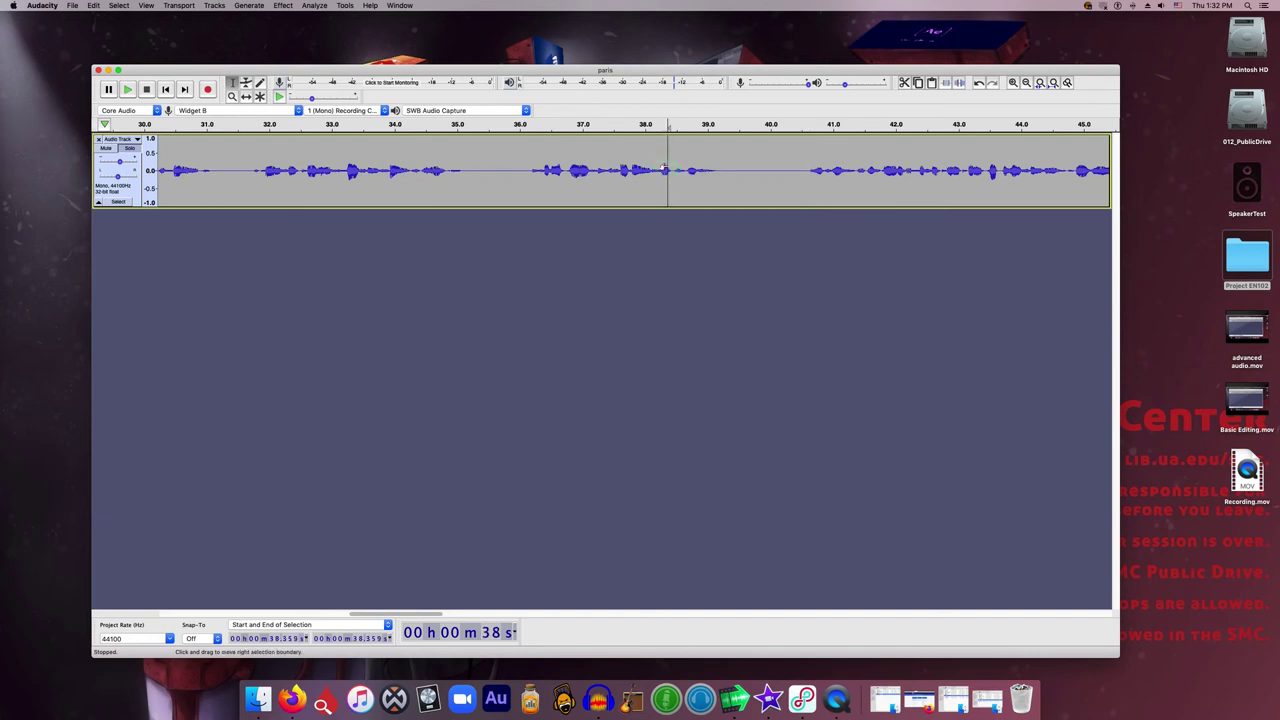
{"action": "key", "text": "space"}
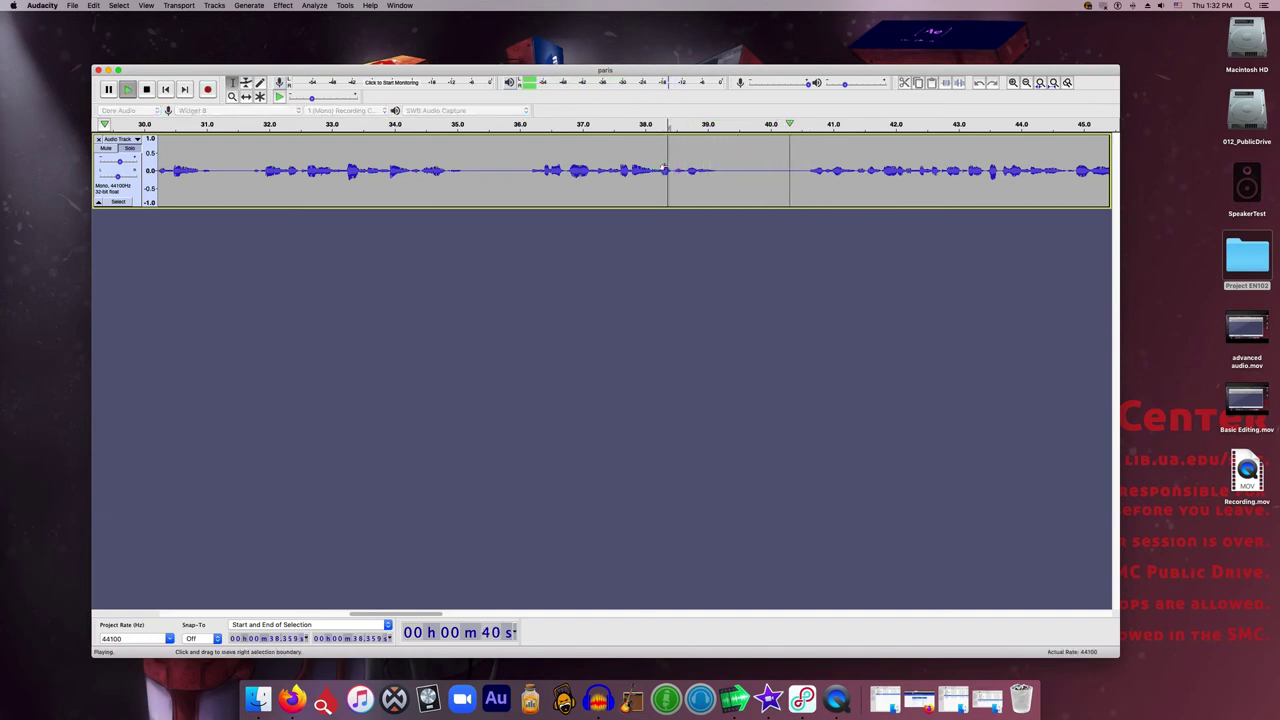
{"action": "key", "text": "space"}
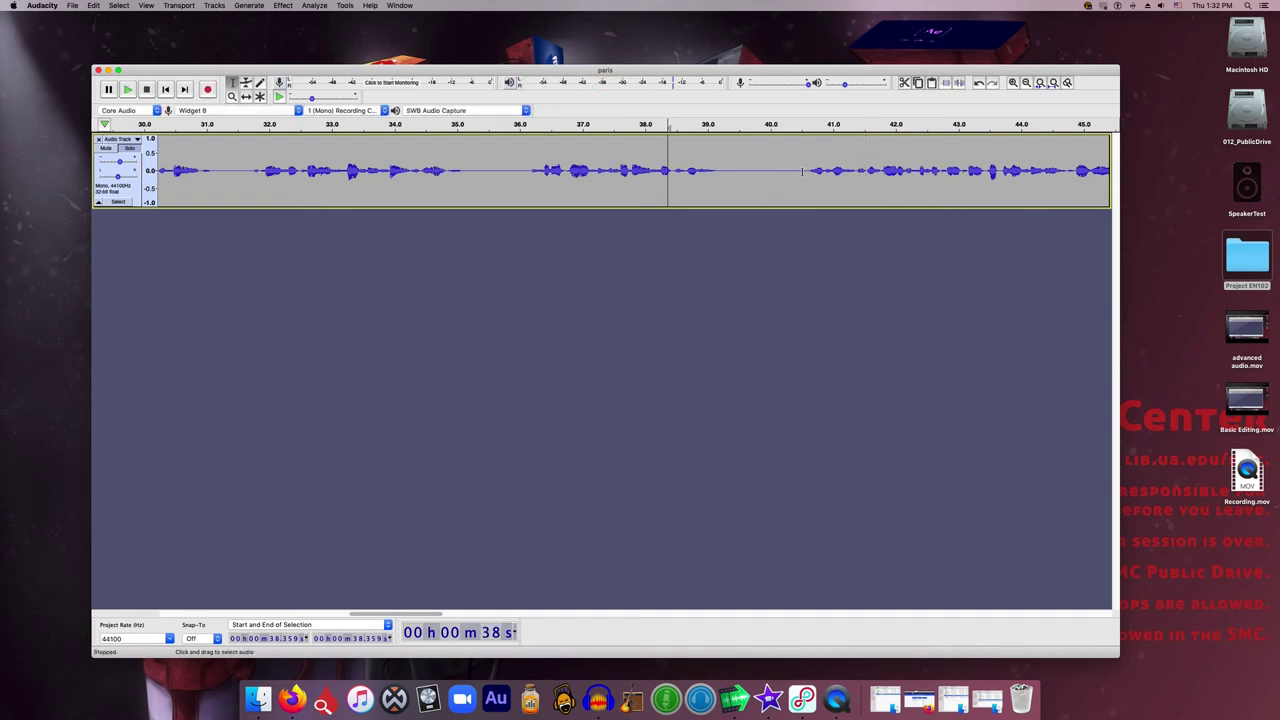
Step: Delete the silence from 39.21 to 40.56 seconds, then replay from 36.22 seconds to check it
{"action": "left_click_drag", "start_coordinate": [805, 171], "coordinate": [722, 172]}
{"action": "key", "text": "Delete"}
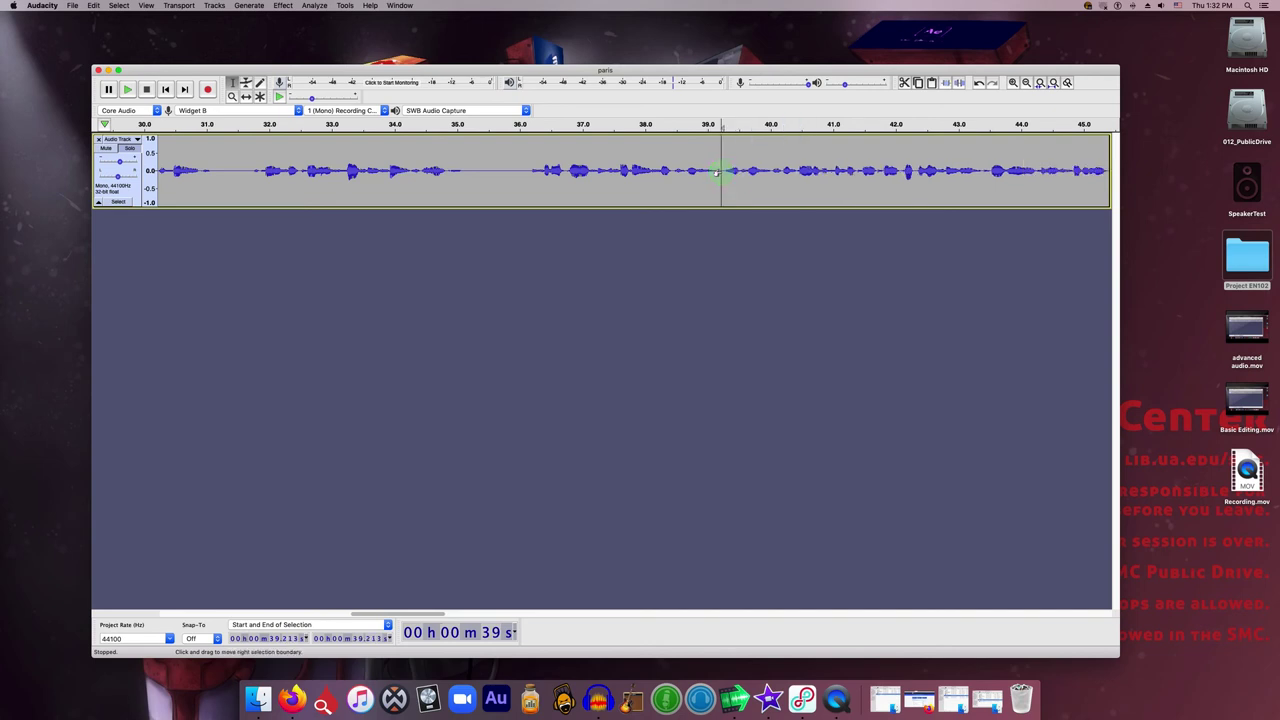
{"action": "left_click", "coordinate": [534, 168]}
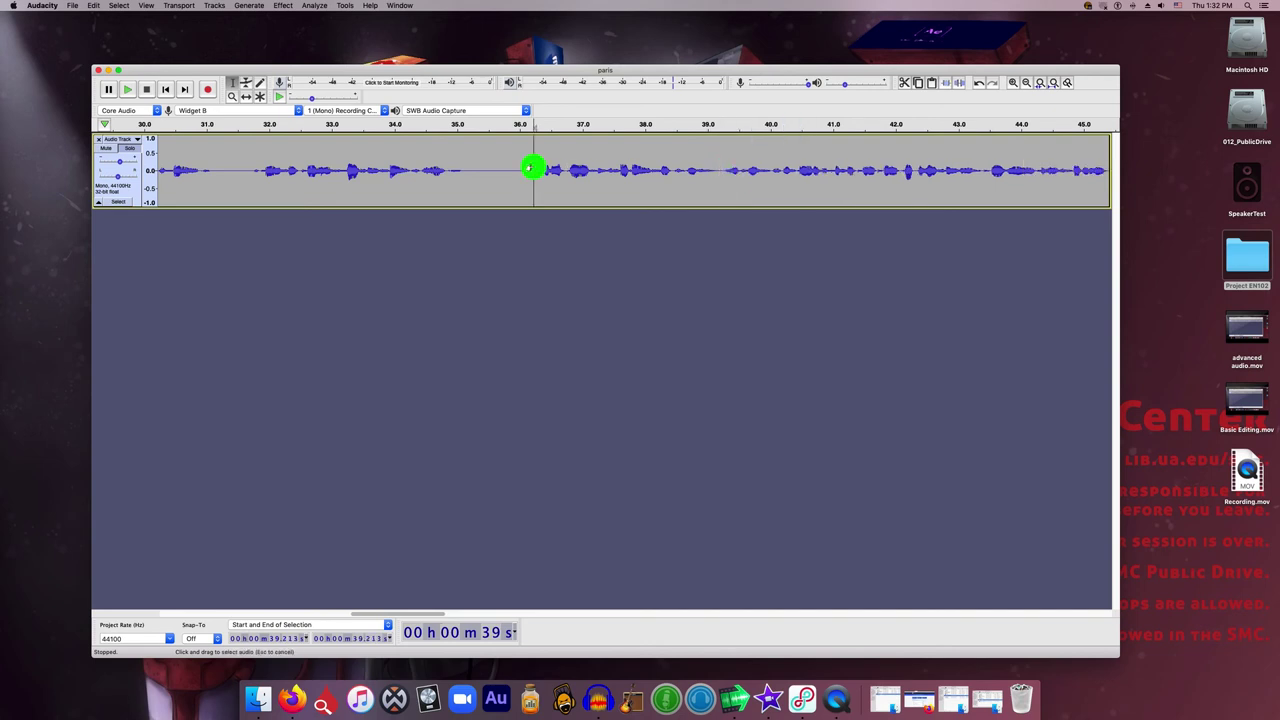
{"action": "key", "text": "space"}
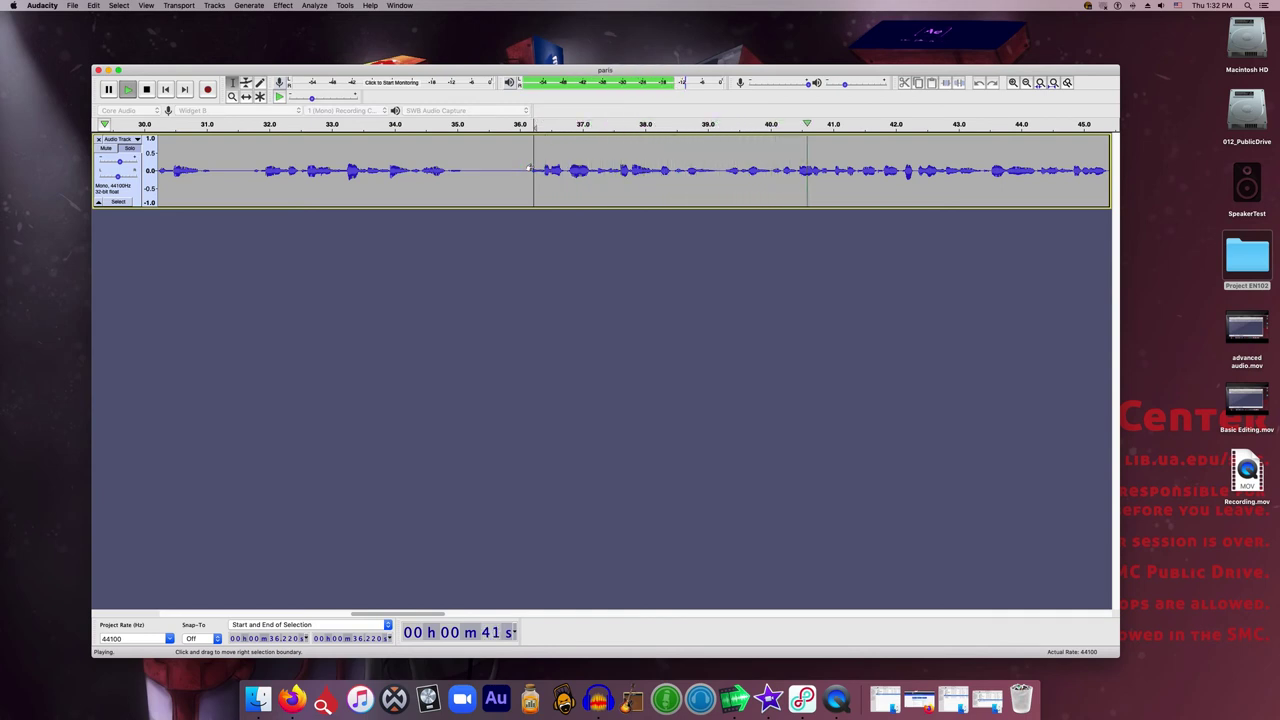
{"action": "key", "text": "space"}
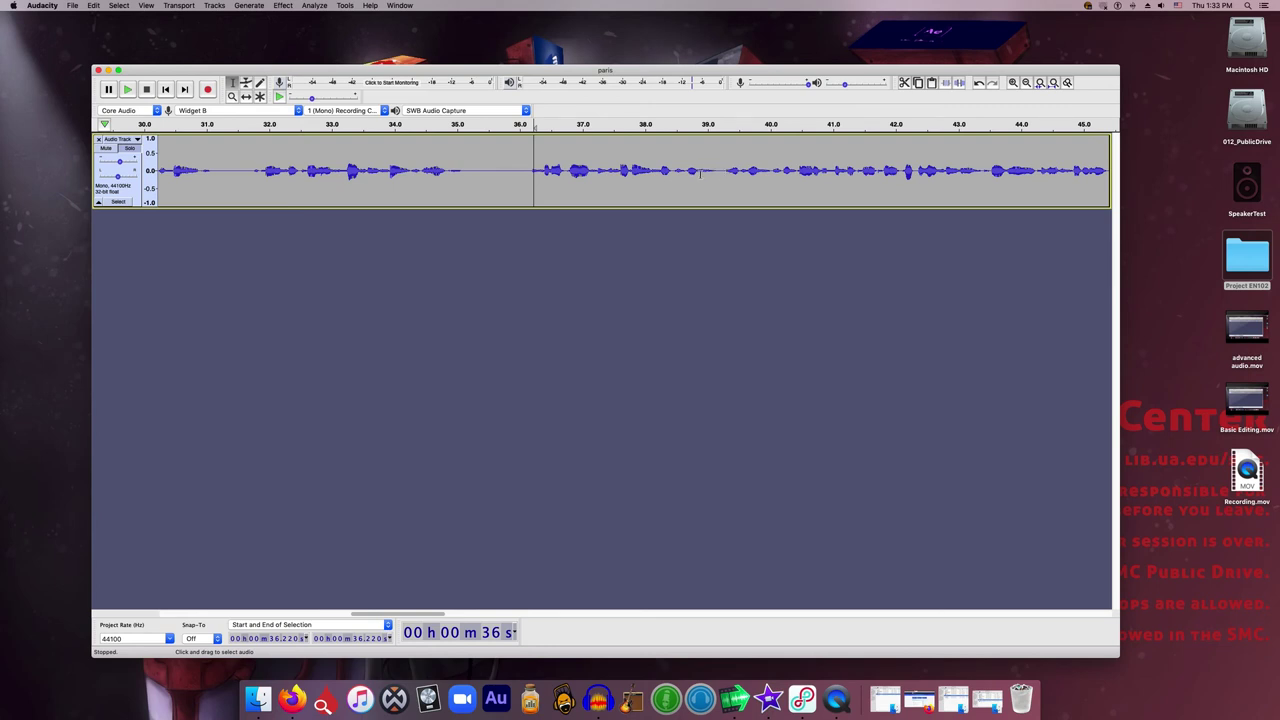
{"action": "left_click_drag", "start_coordinate": [534, 165], "coordinate": [811, 172]}
{"action": "left_click", "coordinate": [858, 175]}
{"action": "left_click_drag", "start_coordinate": [477, 171], "coordinate": [517, 171]}
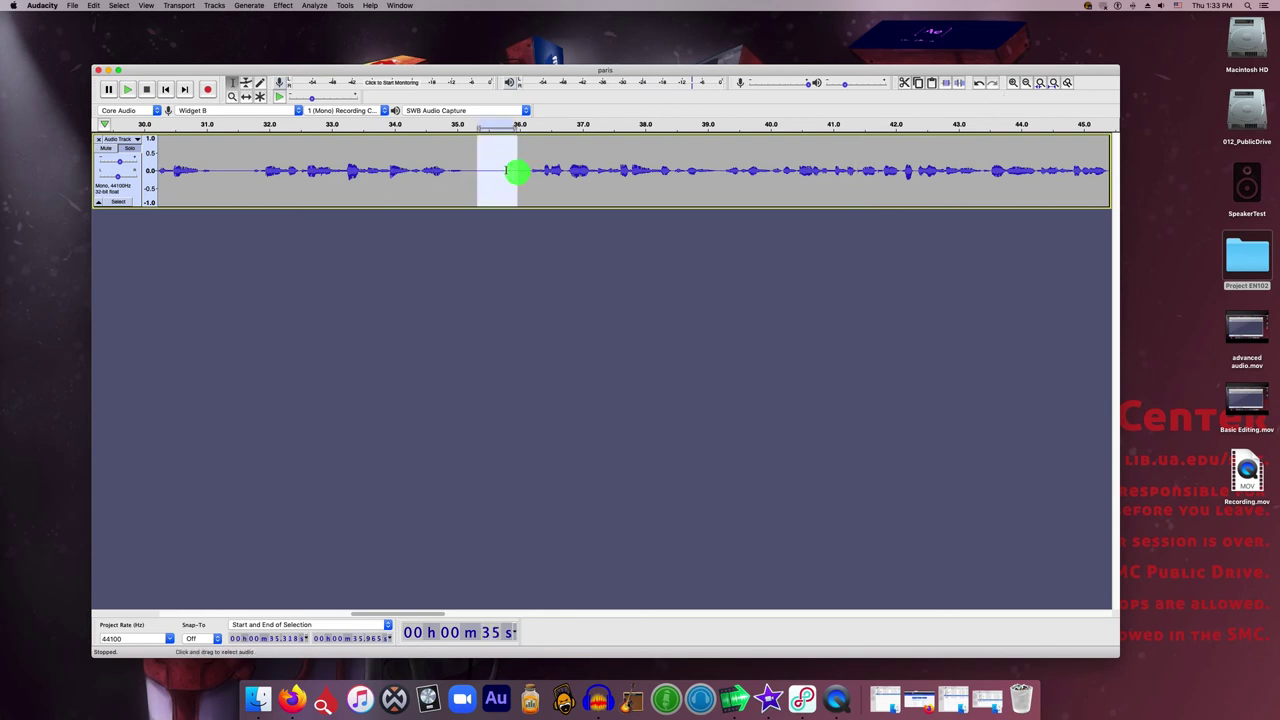
{"action": "left_click", "coordinate": [506, 171]}
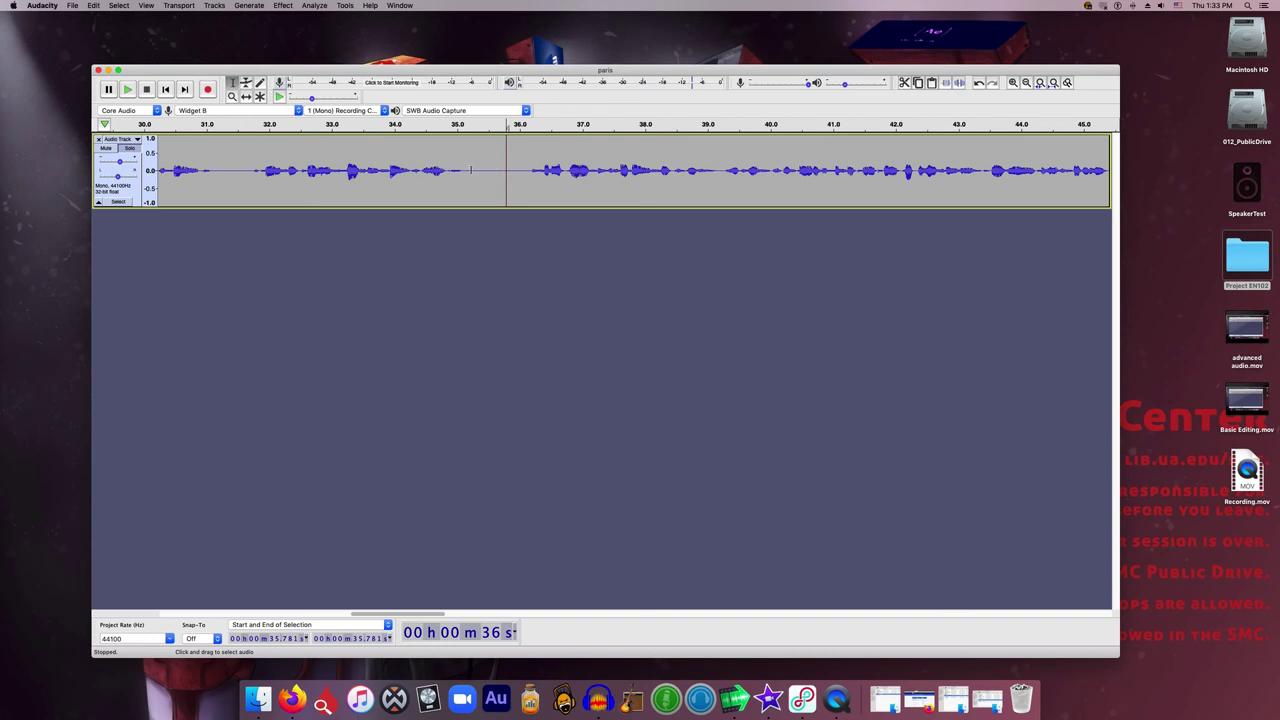
{"action": "left_click", "coordinate": [471, 170]}
{"action": "left_click_drag", "start_coordinate": [474, 171], "coordinate": [551, 171]}
{"action": "left_click", "coordinate": [615, 174]}
{"action": "left_click_drag", "start_coordinate": [223, 170], "coordinate": [251, 170]}
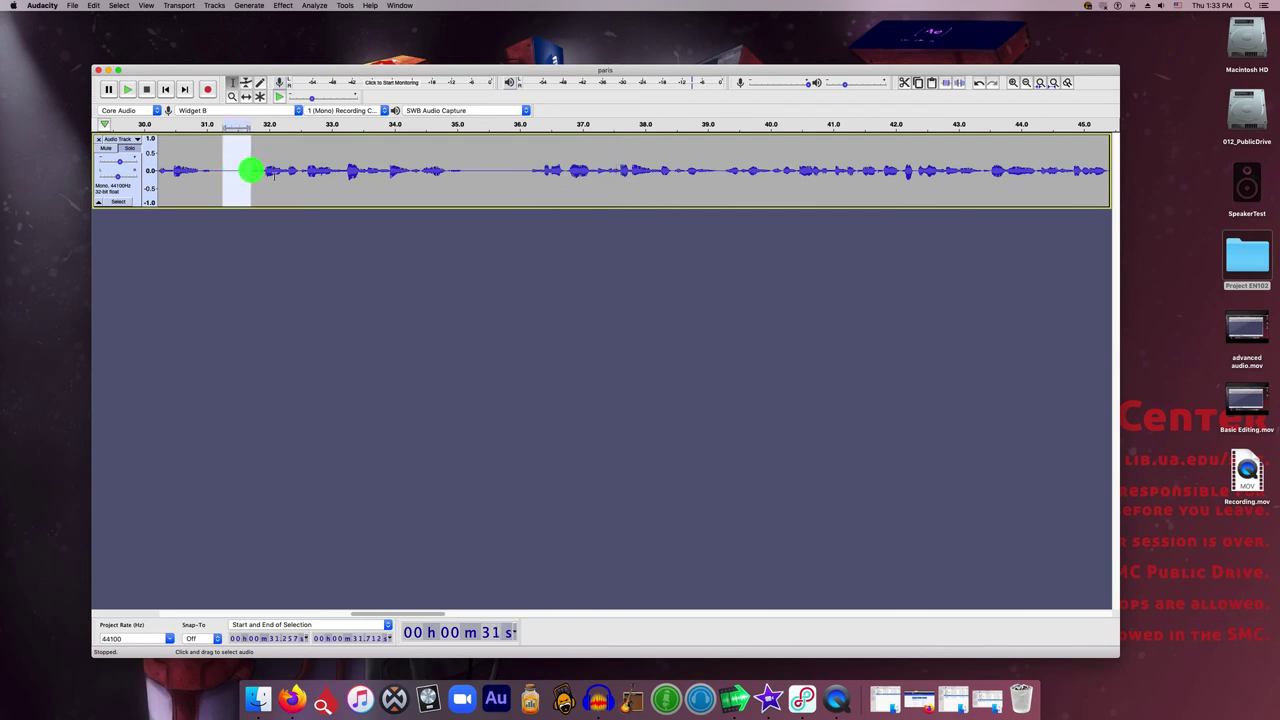
{"action": "left_click", "coordinate": [424, 170]}
{"action": "left_click_drag", "start_coordinate": [432, 170], "coordinate": [474, 171]}
{"action": "left_click", "coordinate": [480, 171]}
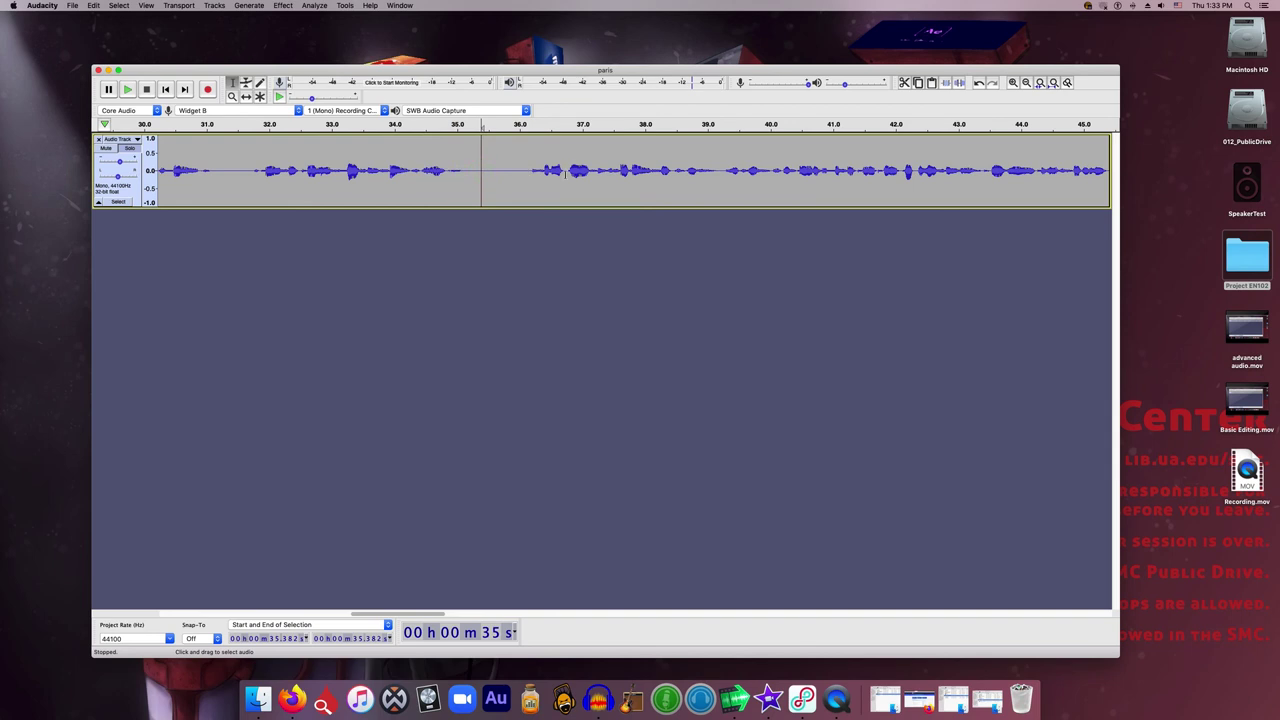
{"action": "left_click_drag", "start_coordinate": [649, 69], "coordinate": [637, 58]}
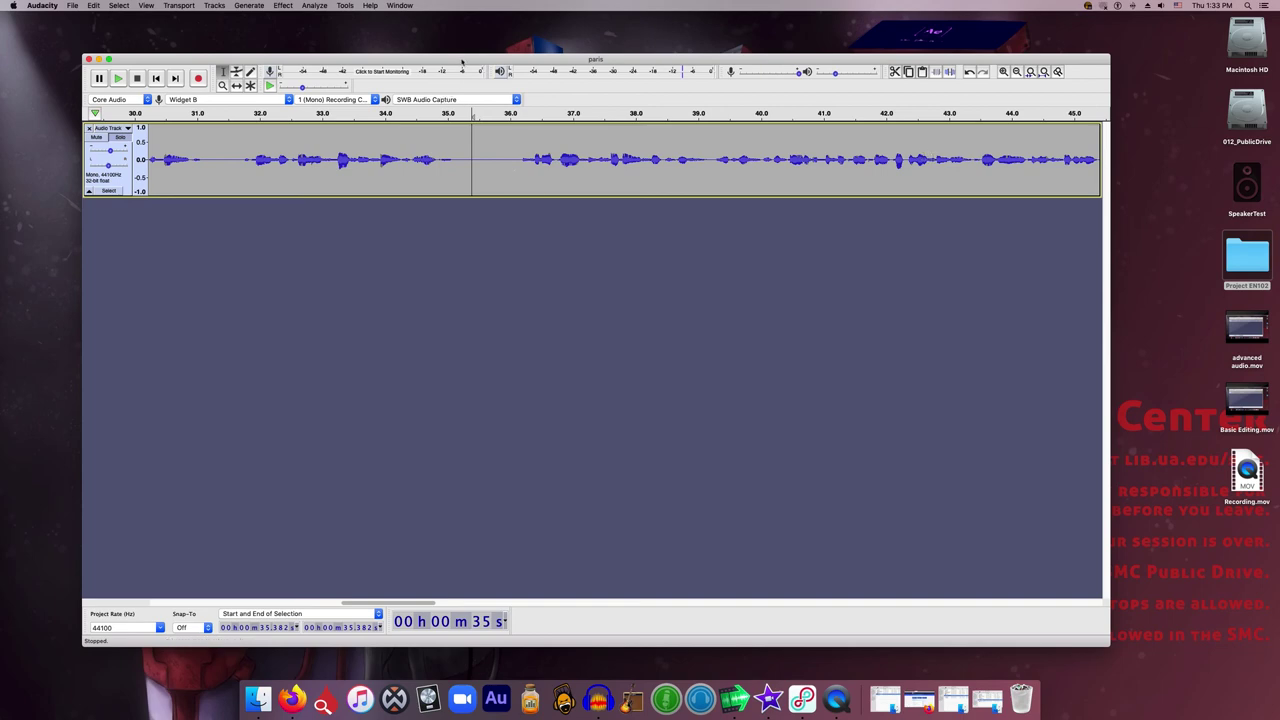
Step: Save the paris project under its current name via File > Save Project
{"action": "mouse_move", "coordinate": [462, 62]}
{"action": "left_mouse_down"}
{"action": "mouse_move", "coordinate": [437, 49]}
{"action": "mouse_move", "coordinate": [470, 65]}
{"action": "left_mouse_up"}
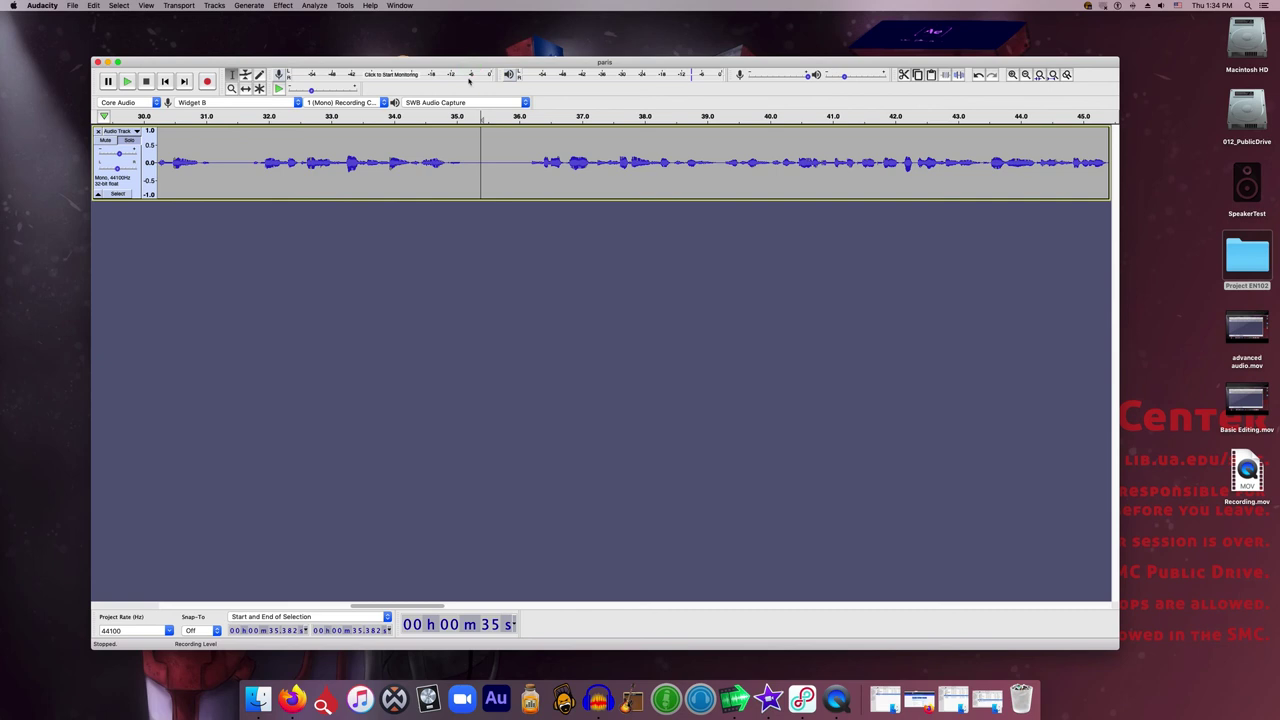
{"action": "left_click_drag", "start_coordinate": [444, 64], "coordinate": [443, 62]}
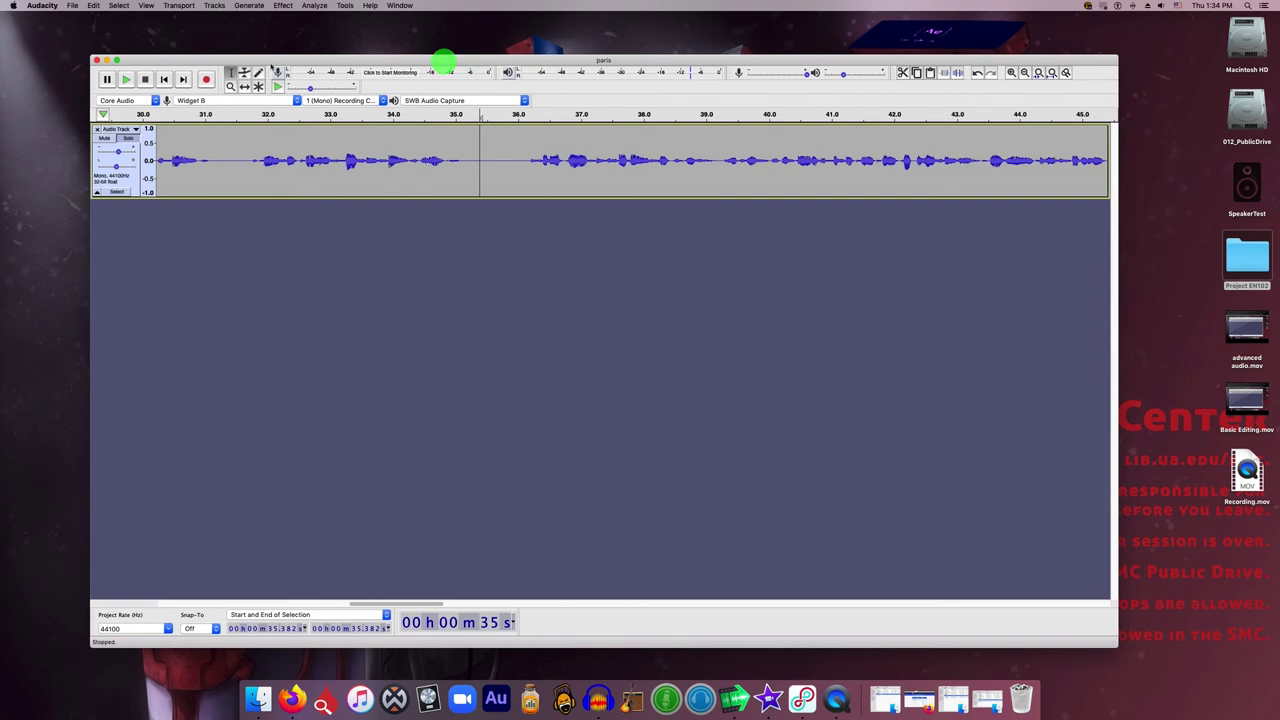
{"action": "left_click", "coordinate": [74, 6]}
{"action": "mouse_move", "coordinate": [110, 61]}
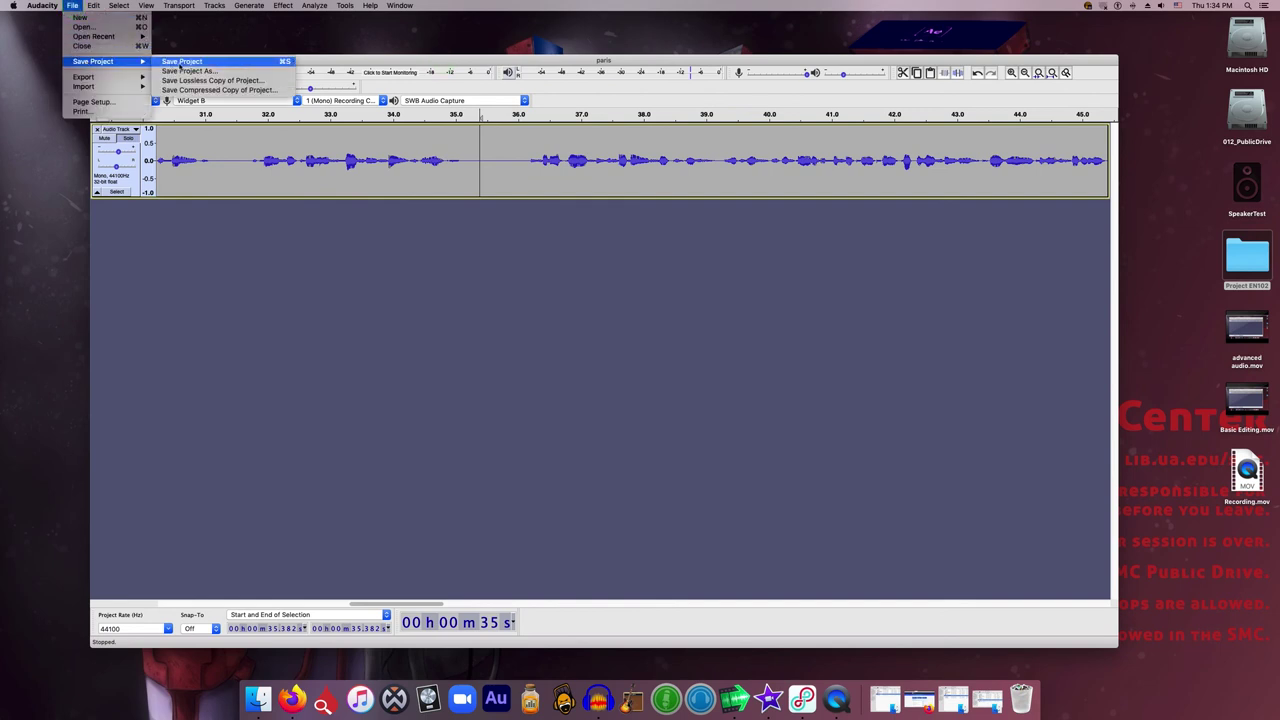
{"action": "left_click", "coordinate": [178, 63]}
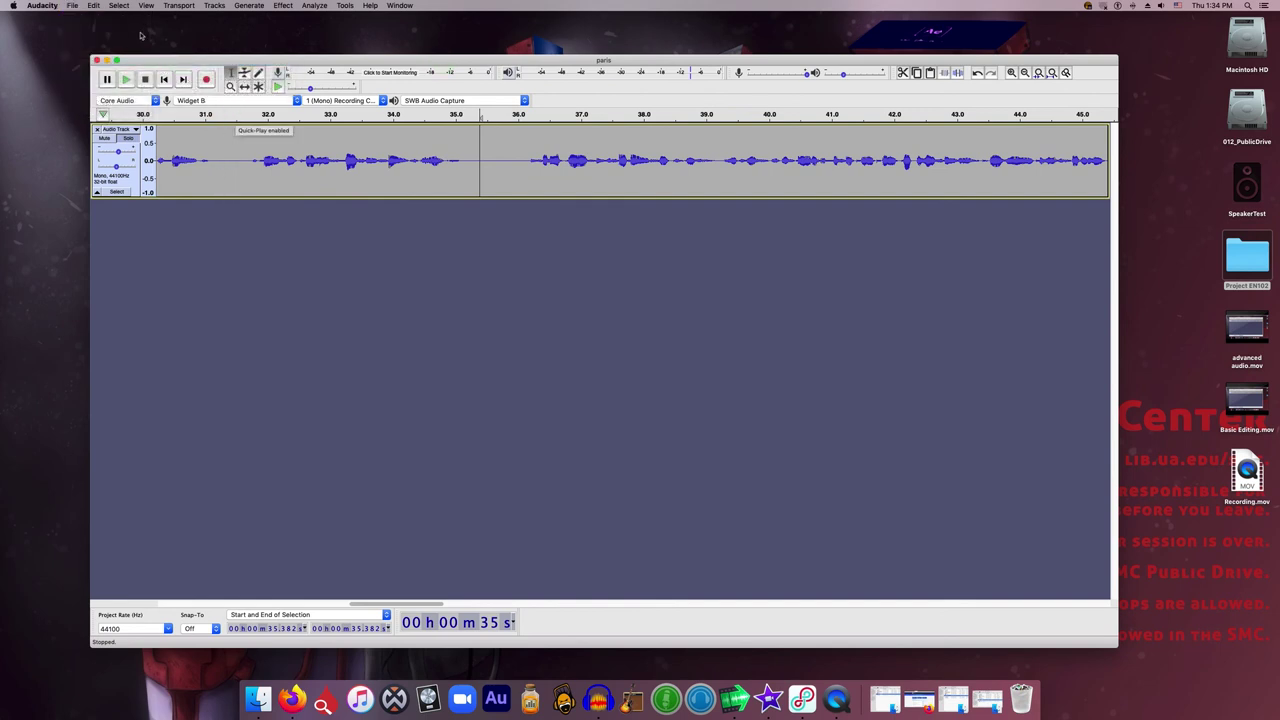
Step: Export the recording as MP3 named paris2 and accept the metadata tags (Title Homeroad, Genre Classical)
{"action": "left_click", "coordinate": [72, 6]}
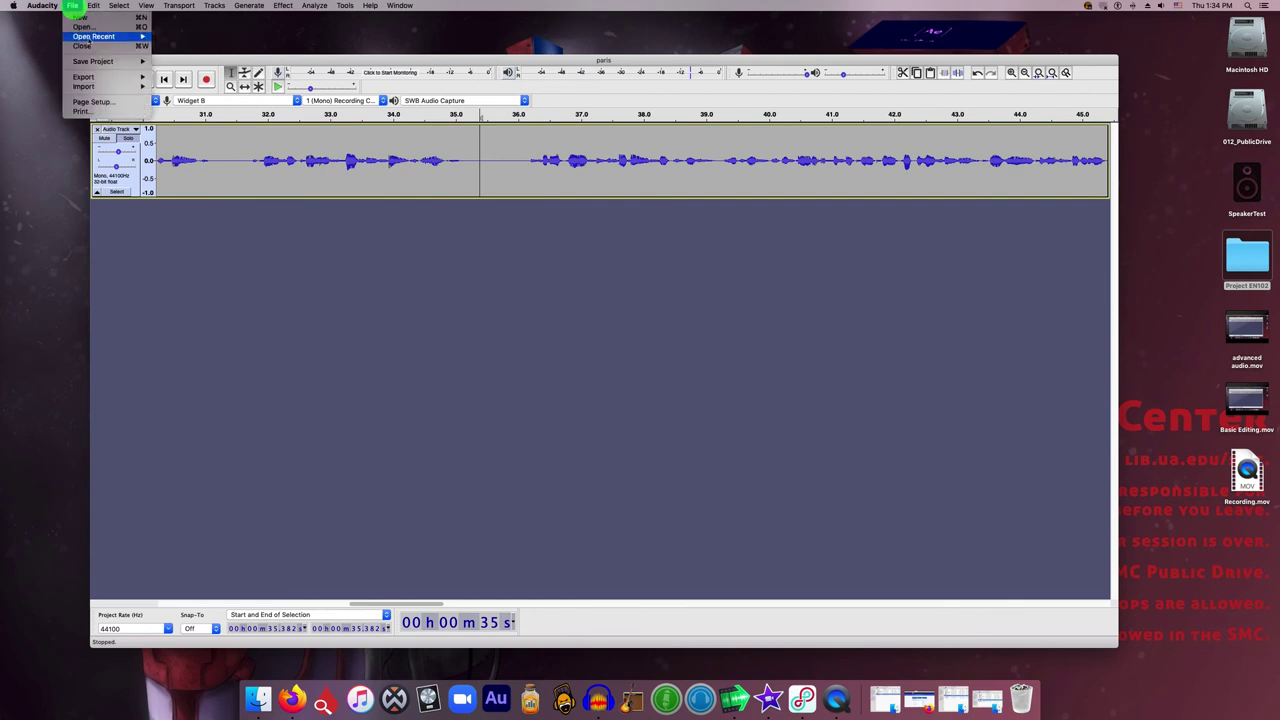
{"action": "mouse_move", "coordinate": [96, 79]}
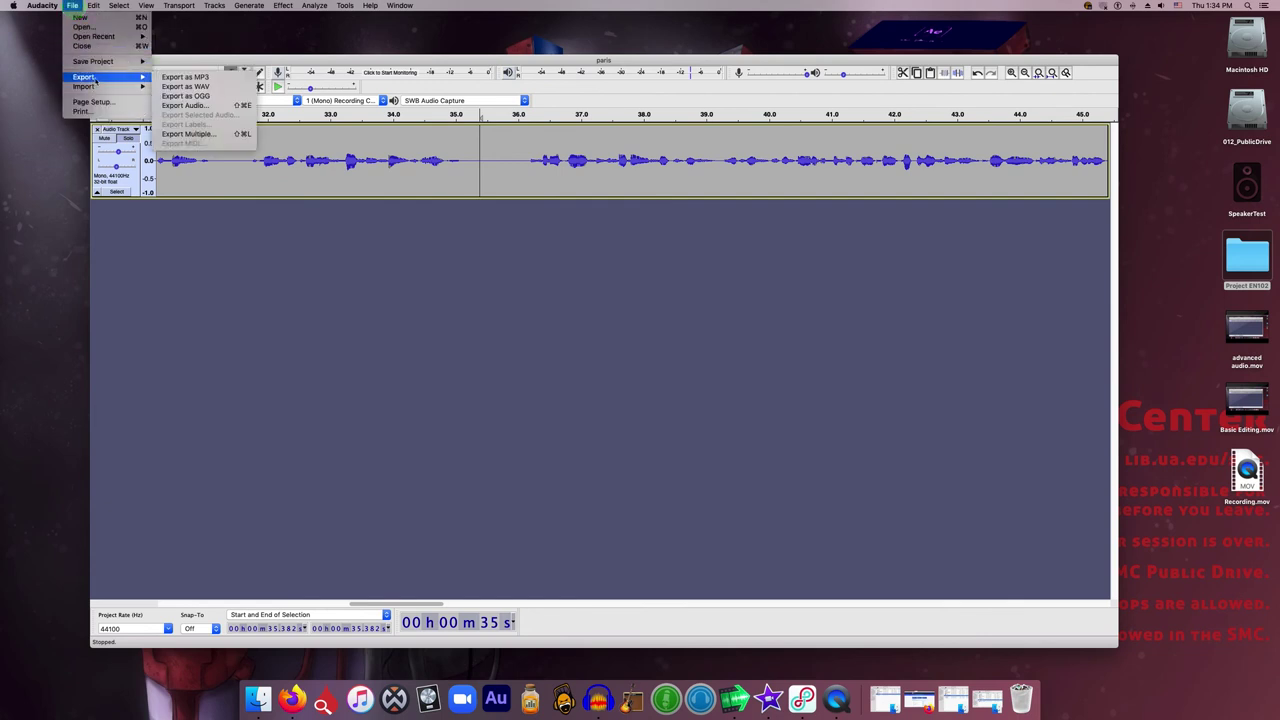
{"action": "left_click", "coordinate": [190, 77]}
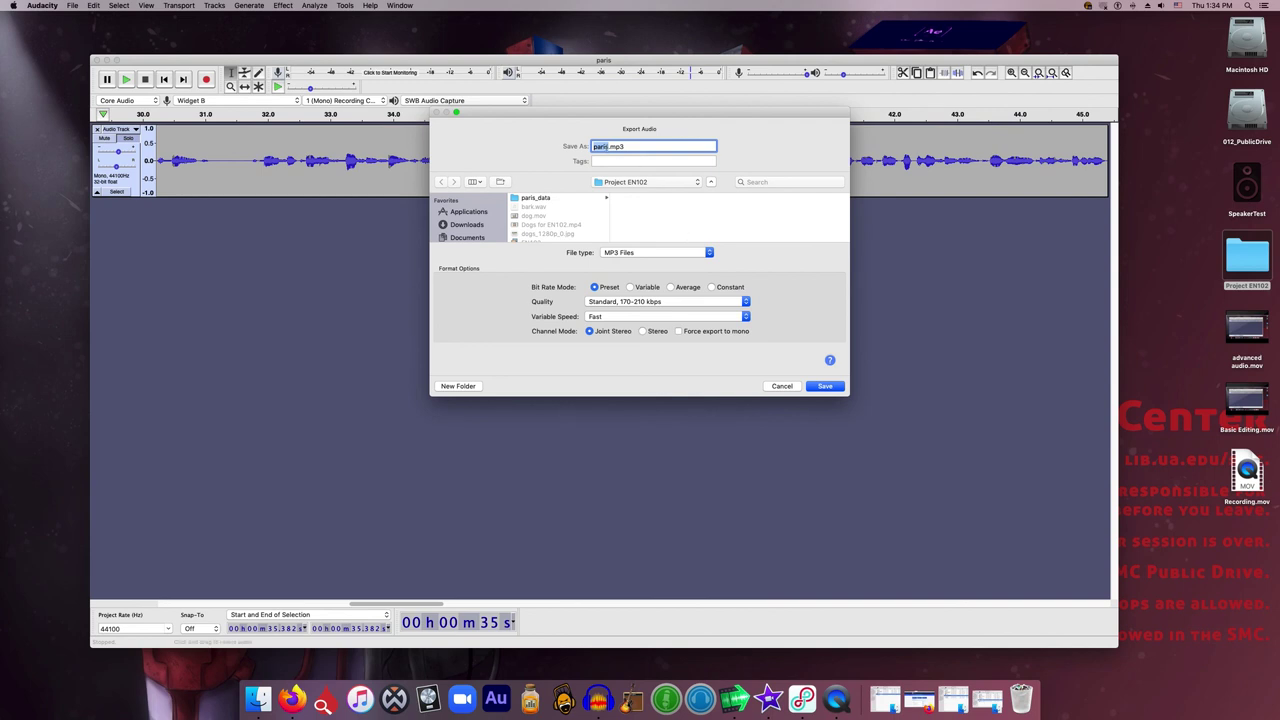
{"action": "left_click", "coordinate": [607, 146]}
{"action": "left_click", "coordinate": [824, 387]}
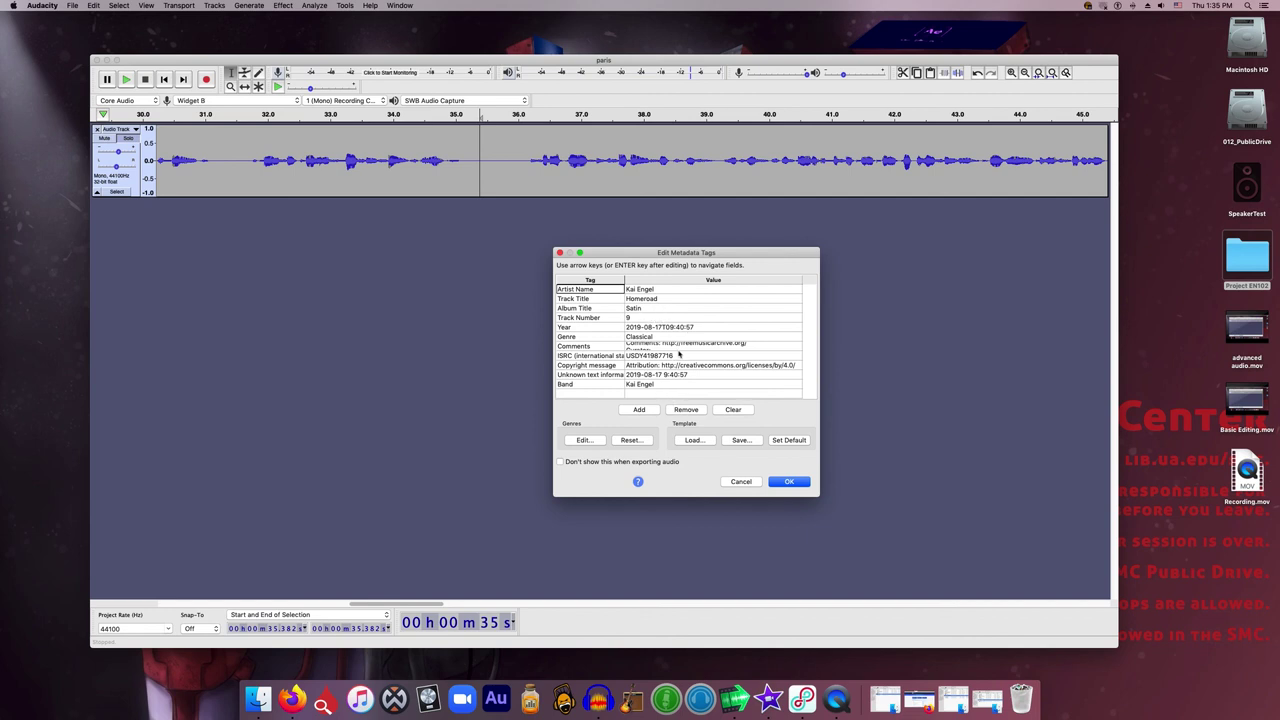
{"action": "left_click", "coordinate": [789, 482]}
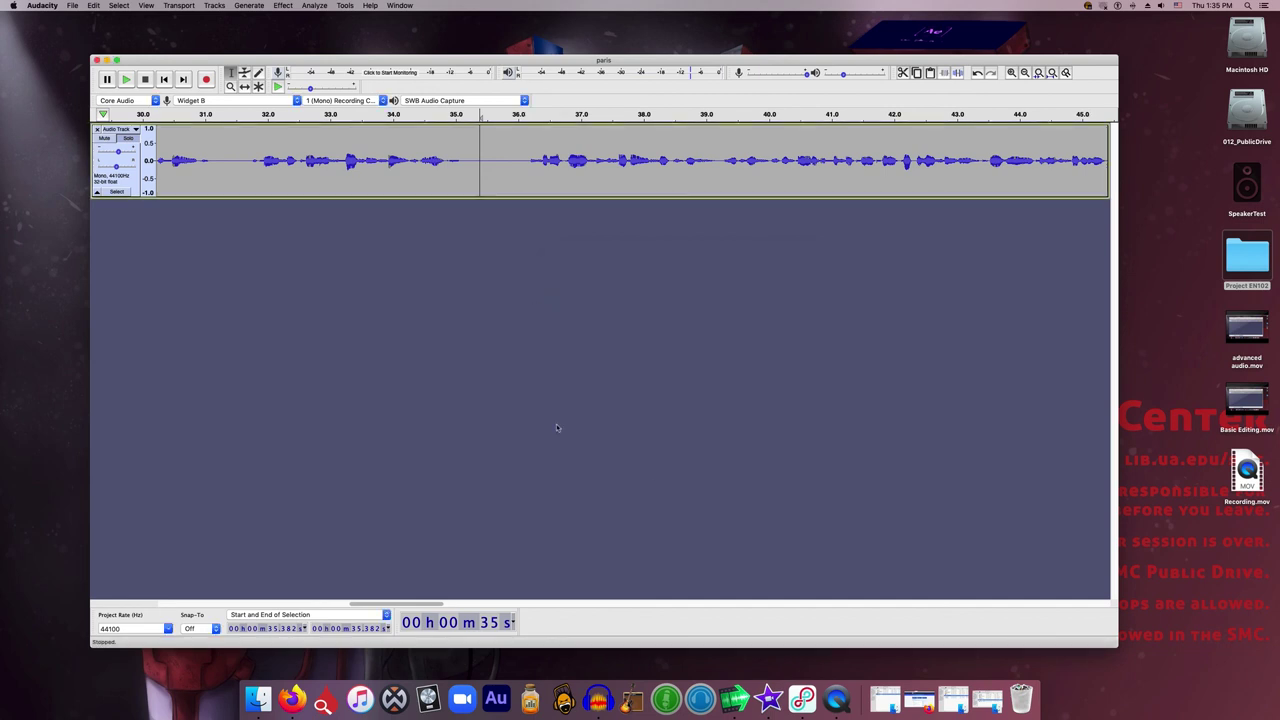
Step: Open the Project EN102 folder on the desktop, then minimize its window
{"action": "left_click", "coordinate": [1245, 265]}
{"action": "double_click", "coordinate": [1245, 265]}
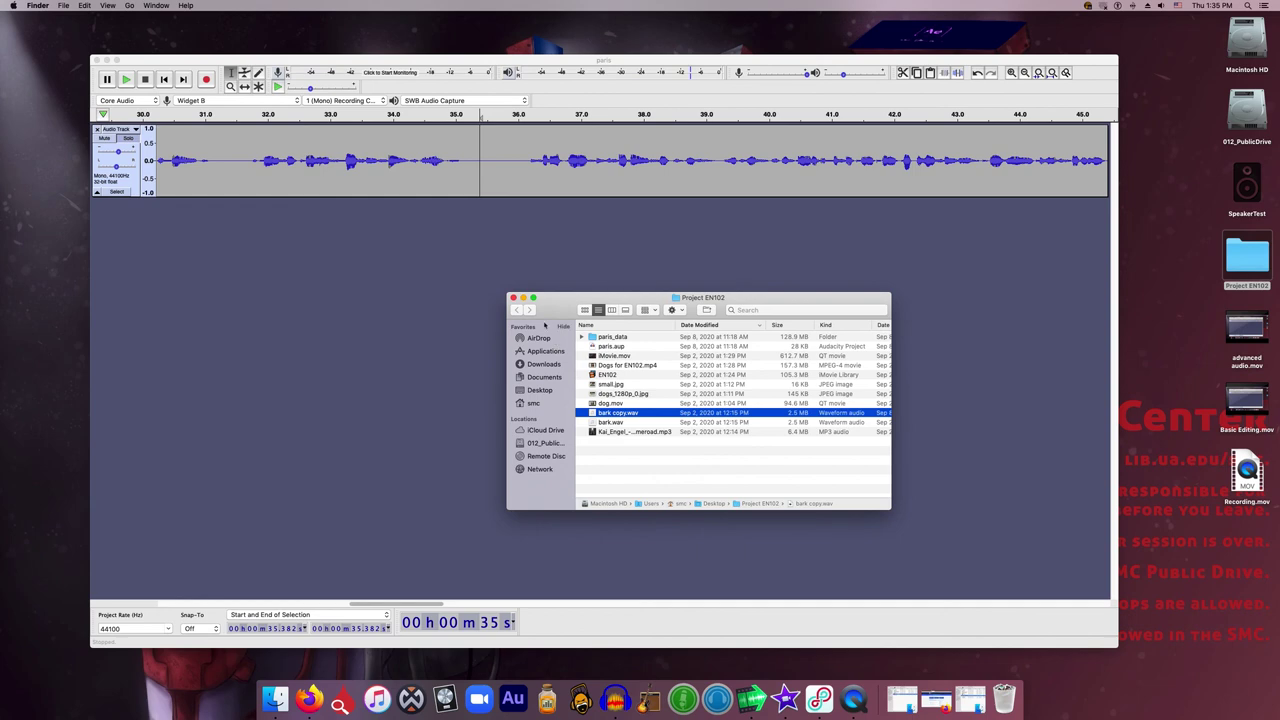
{"action": "left_click", "coordinate": [522, 297]}
Step: Browse 012_PublicDrive > SMC VIDEOS > Project EN102 and select paris2.mp3
{"action": "double_click", "coordinate": [1244, 112]}
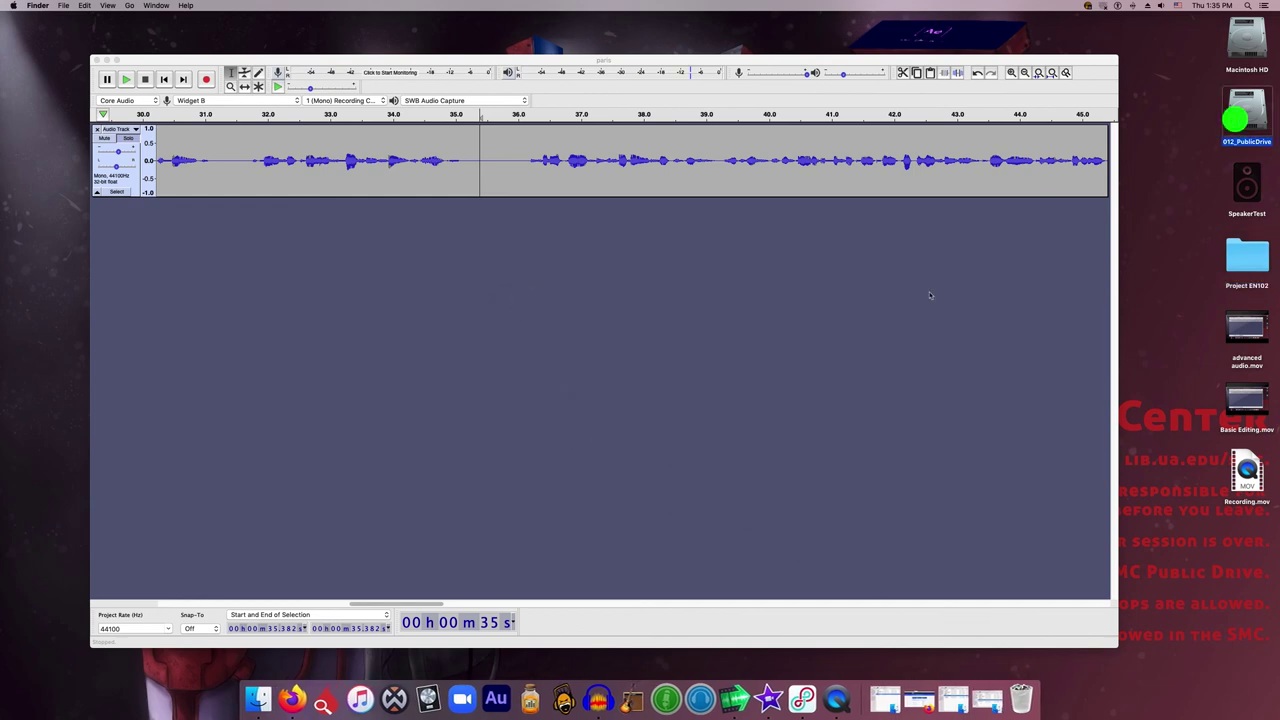
{"action": "double_click", "coordinate": [912, 234]}
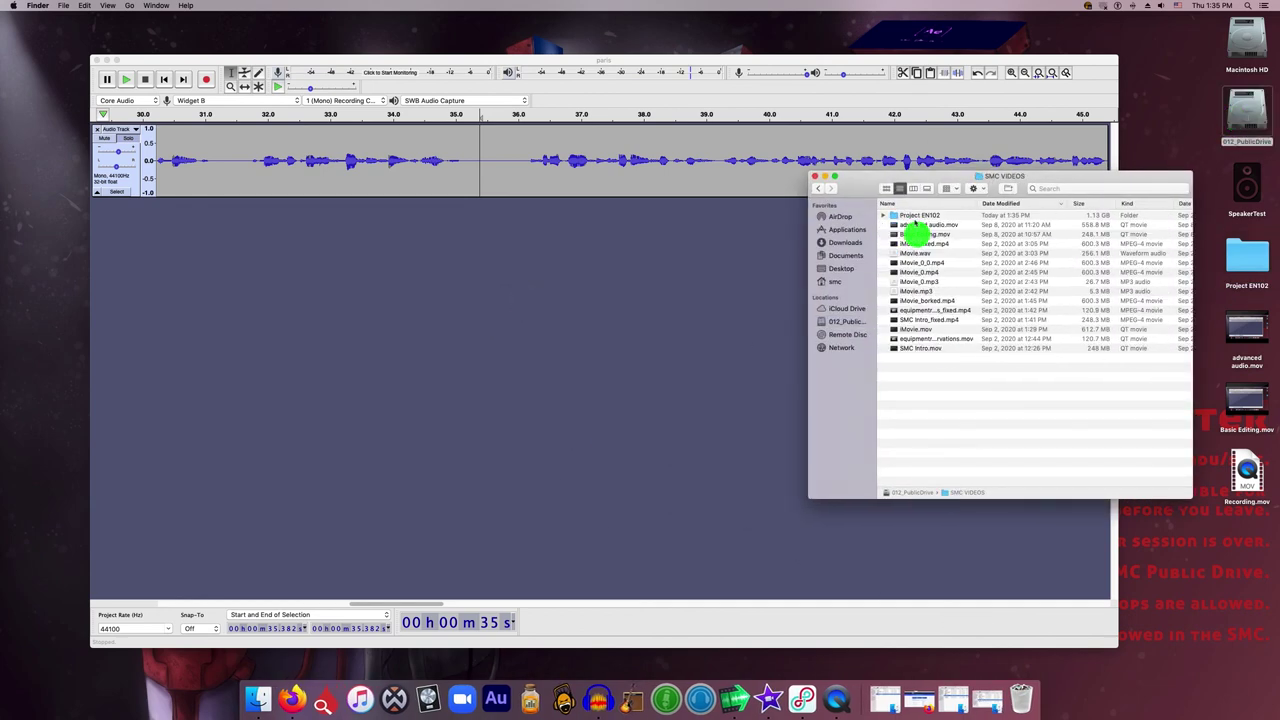
{"action": "left_click", "coordinate": [917, 215]}
{"action": "double_click", "coordinate": [917, 215]}
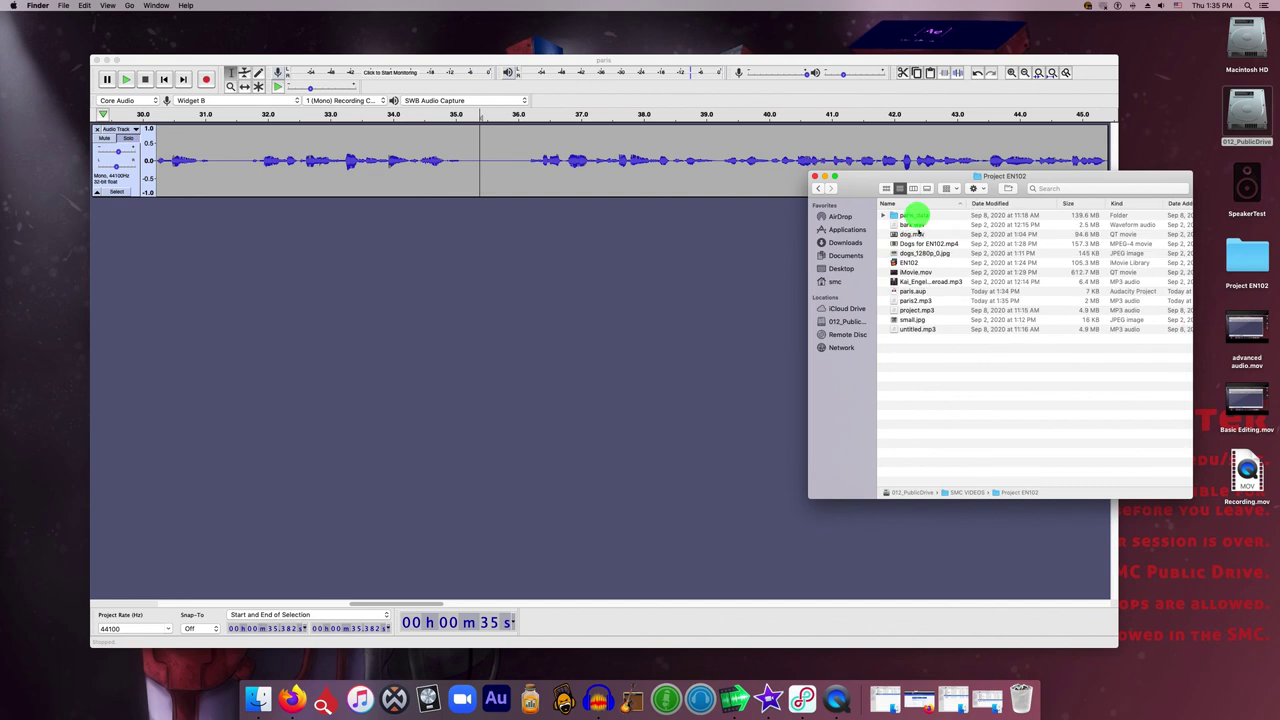
{"action": "left_click", "coordinate": [908, 302]}
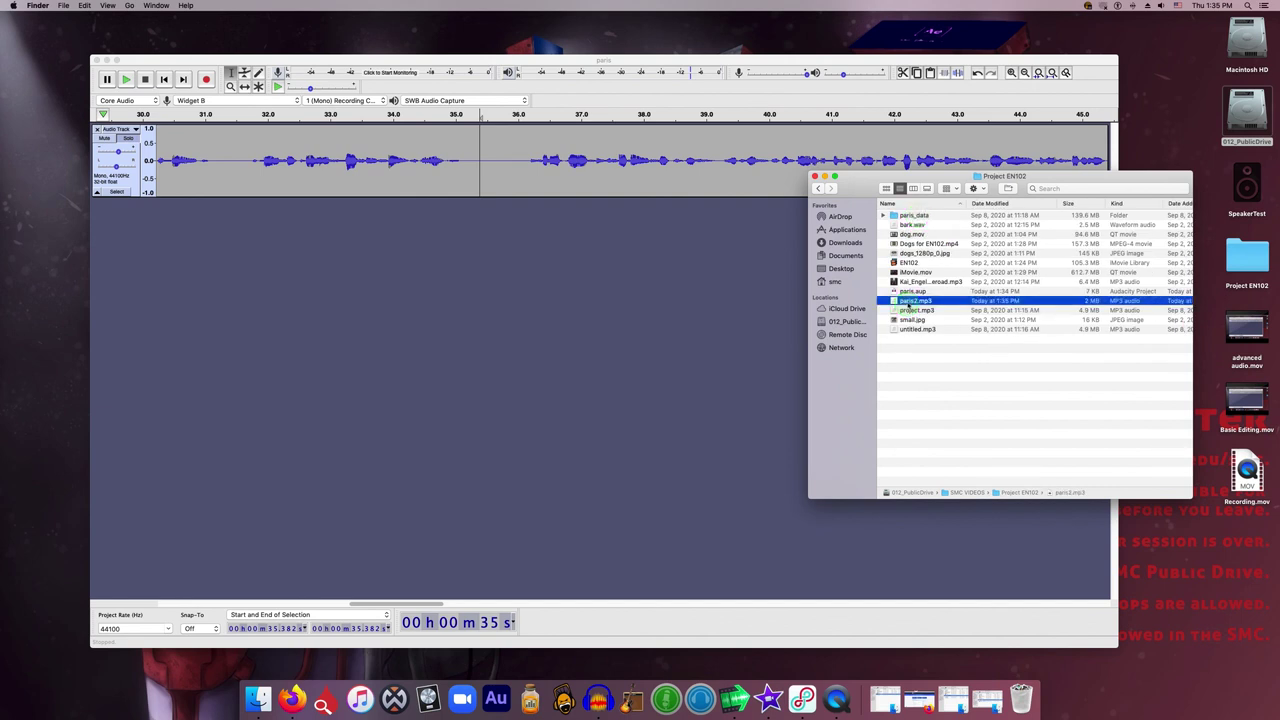